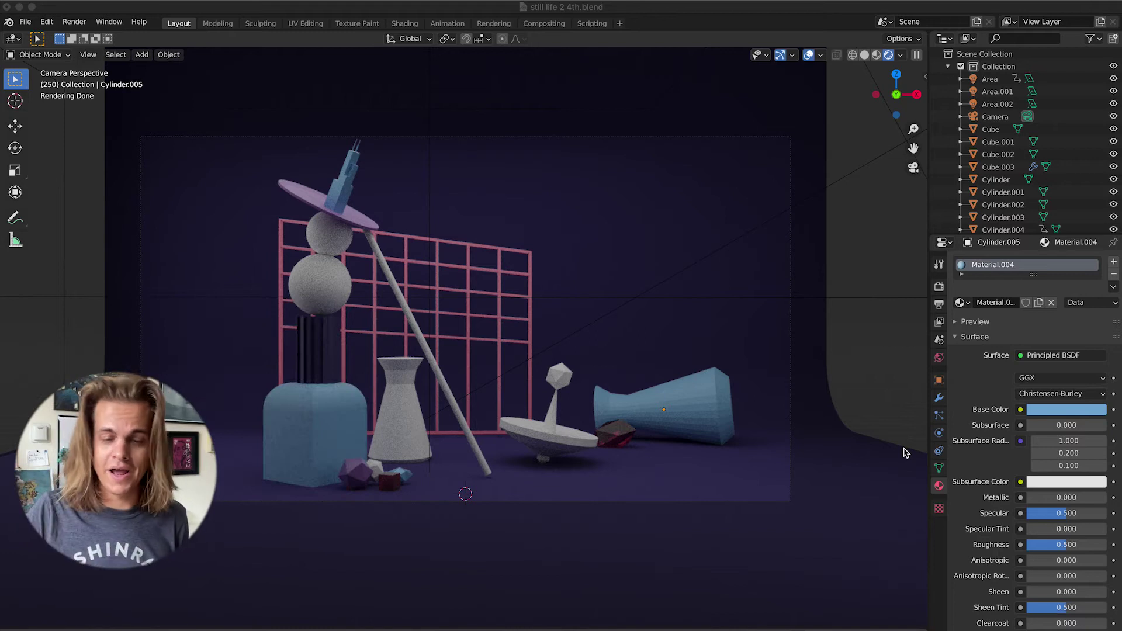
- Switch to the browser and skim the YouTube video "Create a Trendy Abstract Design in Blender & A Free Model Pack!!!" for reference
key("ctrl+Up")
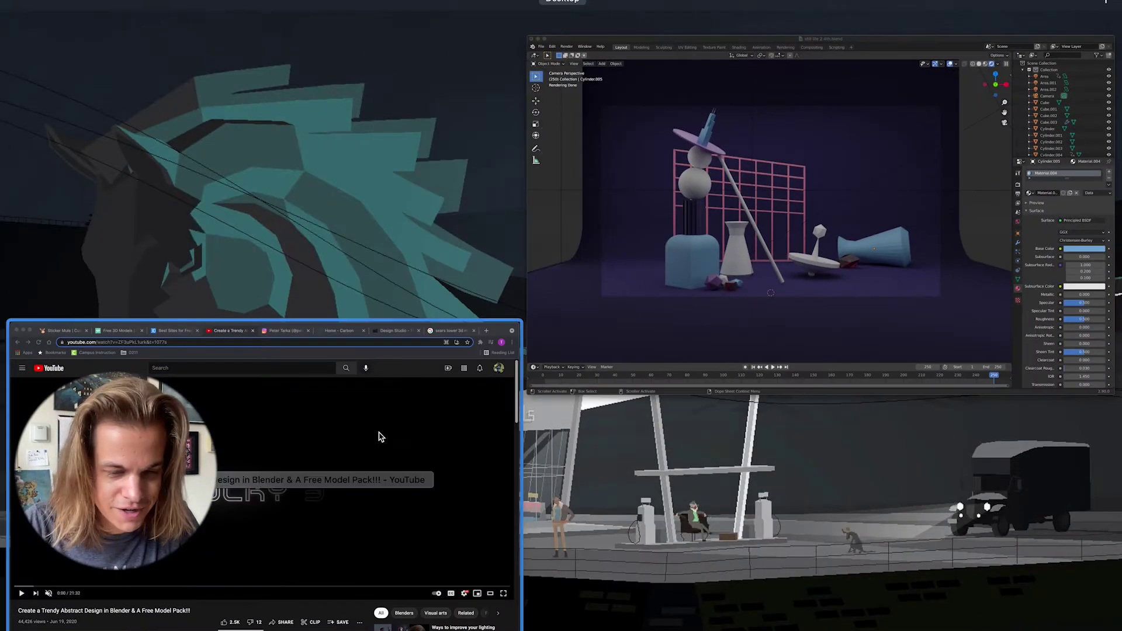
left_click(378, 438)
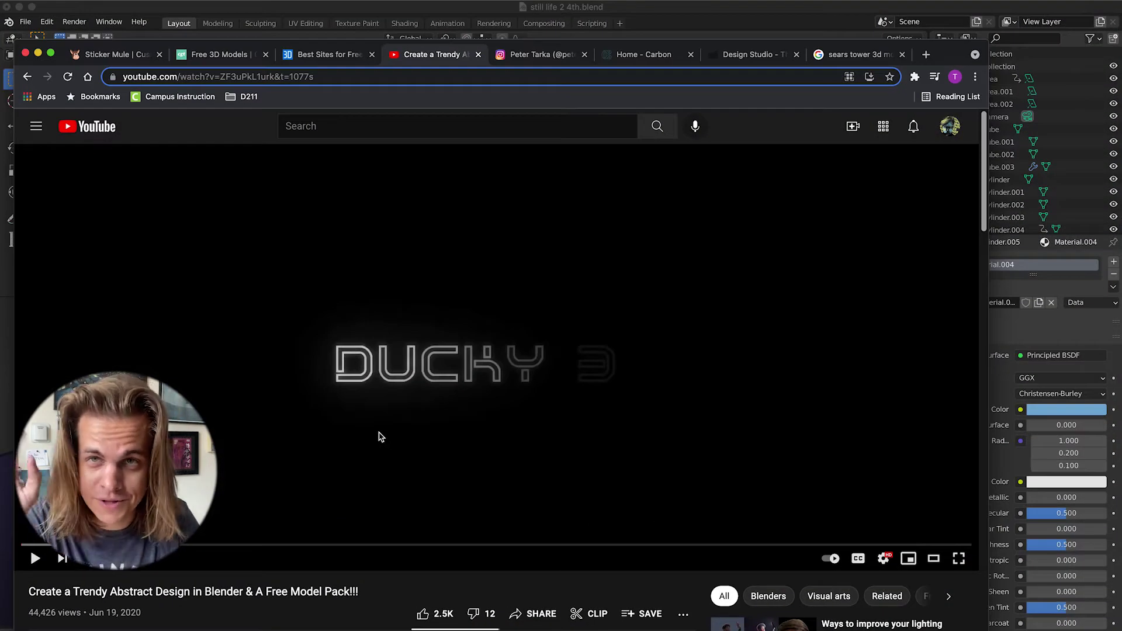
left_click(379, 437)
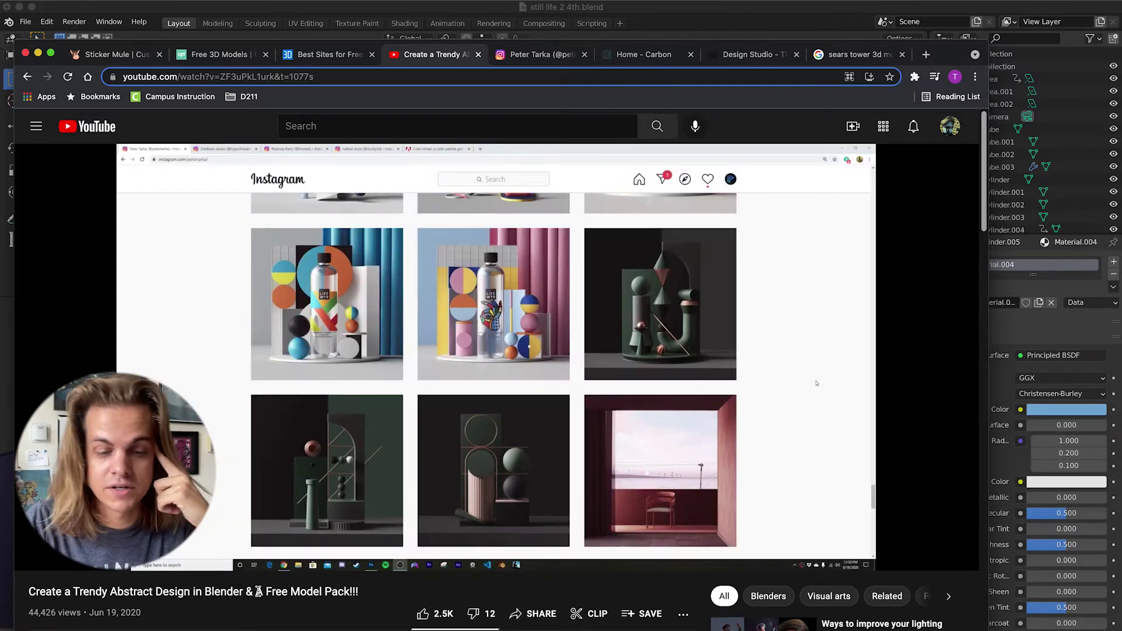
key("space")
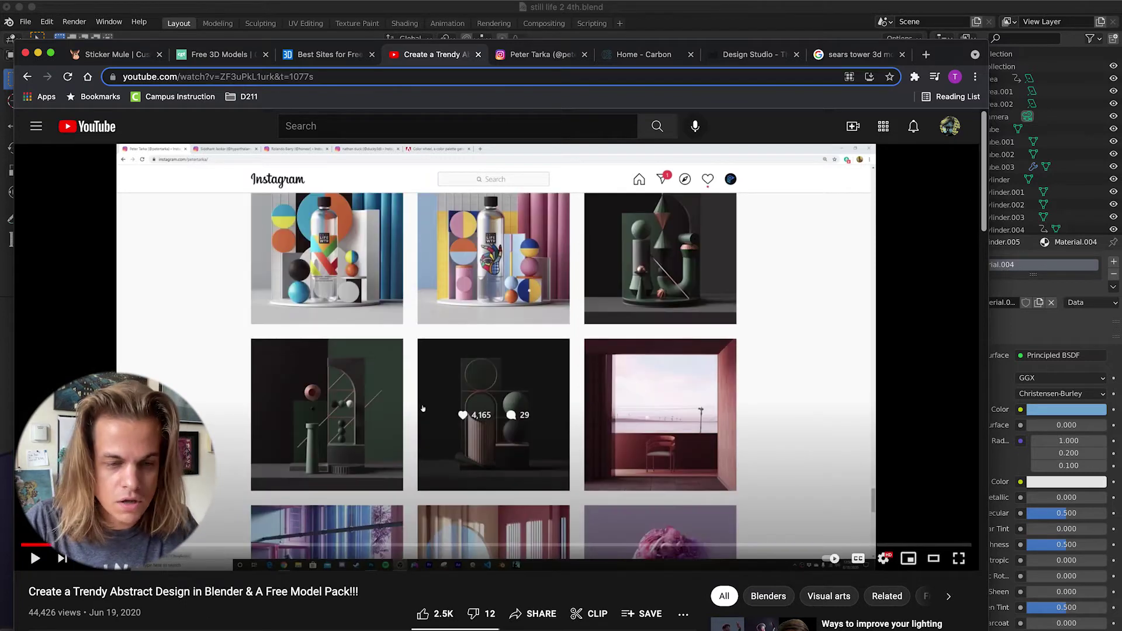
left_click(117, 545)
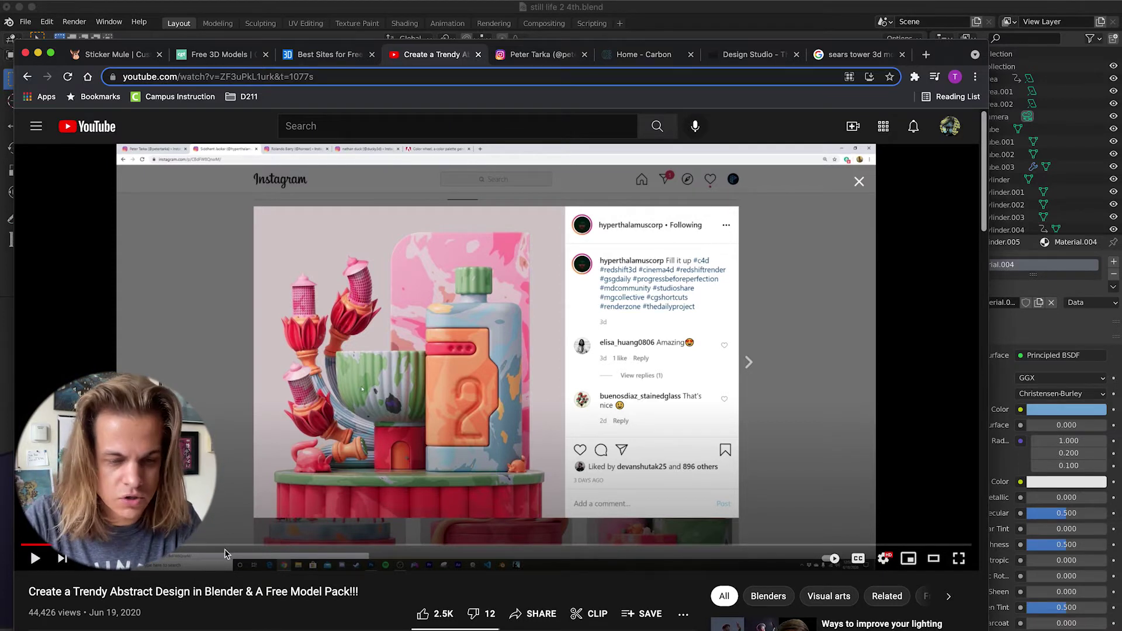
left_click_drag(208, 550, 257, 545)
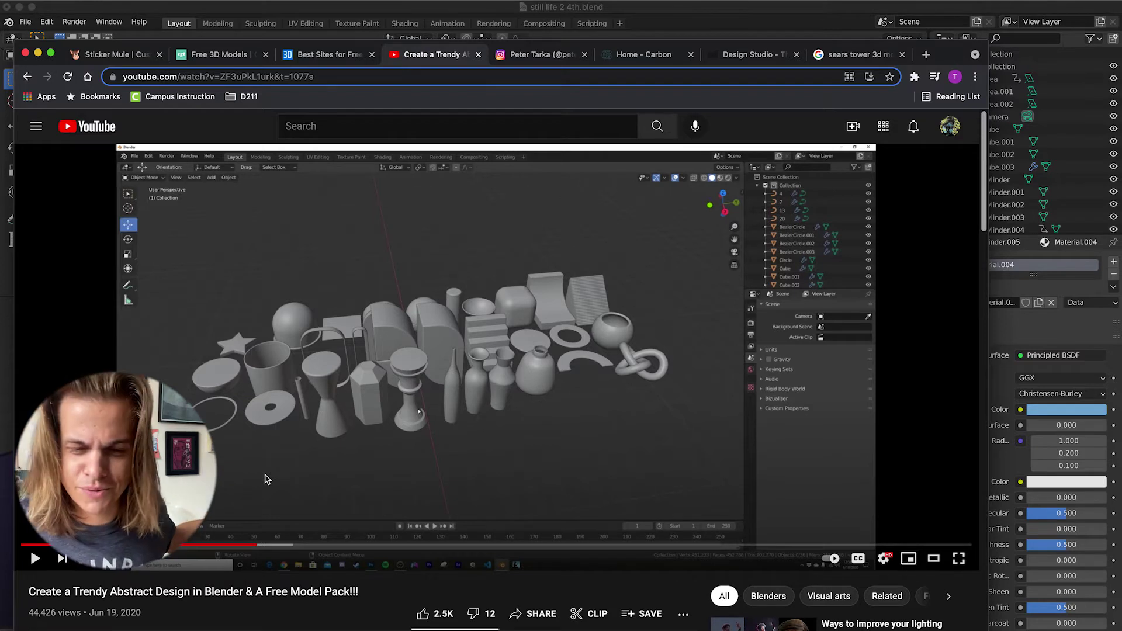
- Browse the 3D artist's Instagram posts for abstract still life and scene inspiration
left_click(536, 54)
scroll(460, 192, "down", 5)
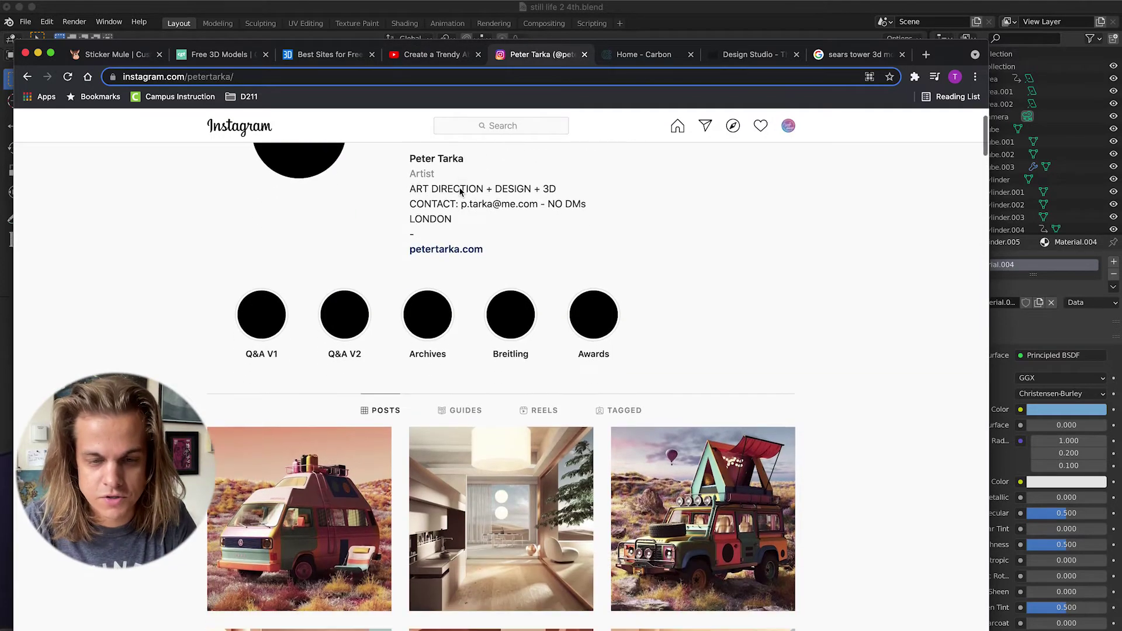
scroll(461, 163, "down", 10)
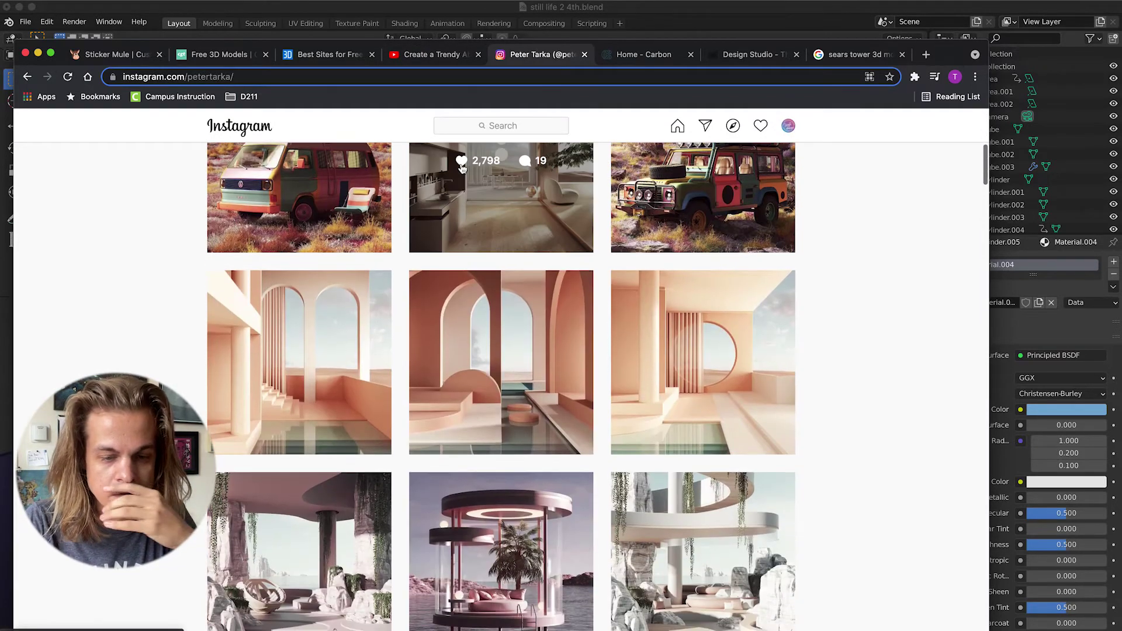
scroll(481, 213, "down", 4)
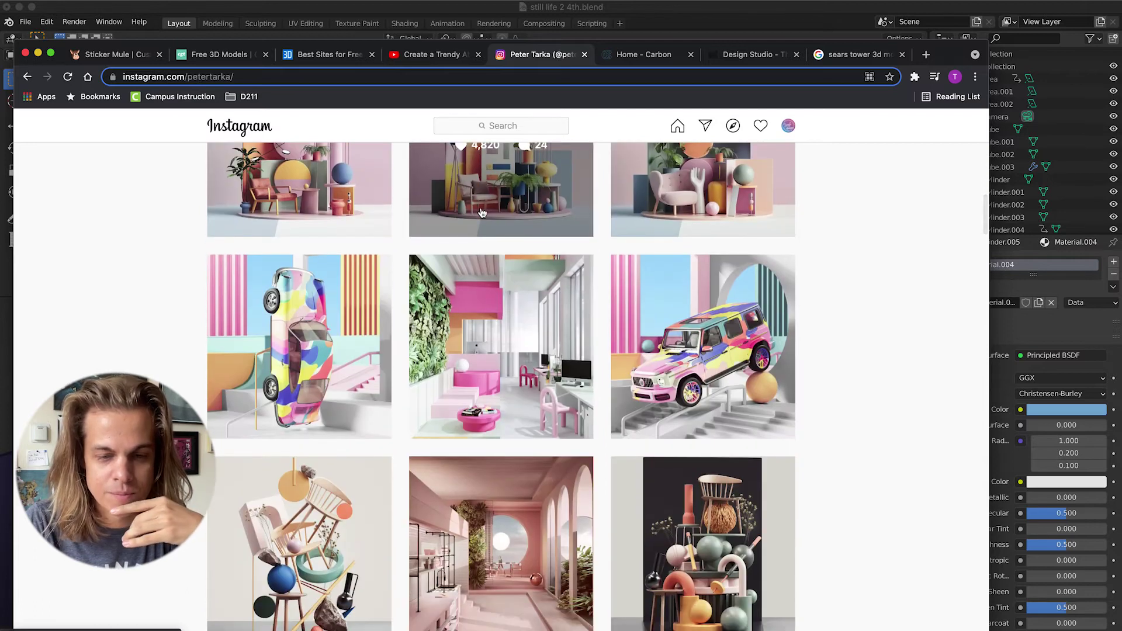
- Browse the Carbon studio's work and view the Verizon "5G Built For Gamers" project
left_click(615, 57)
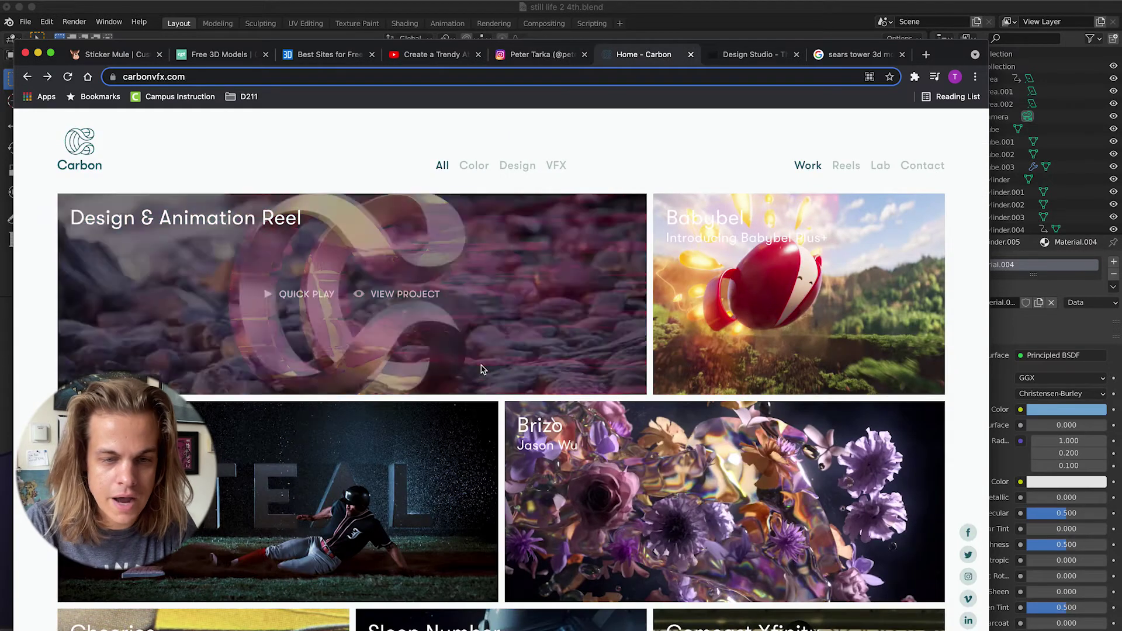
scroll(596, 151, "down", 1)
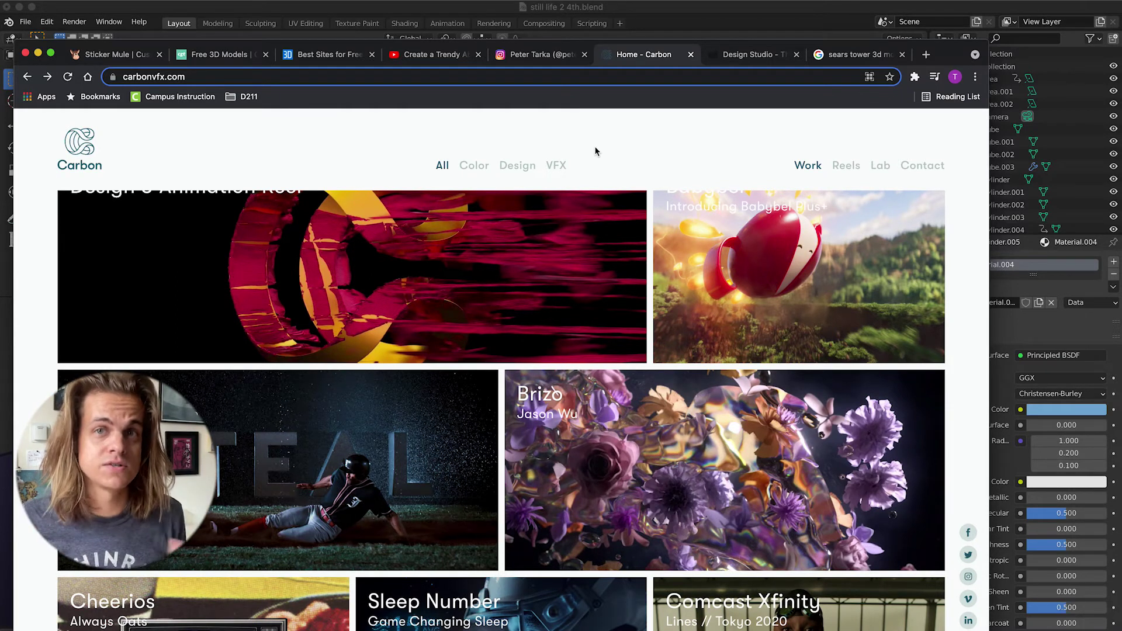
scroll(350, 274, "down", 5)
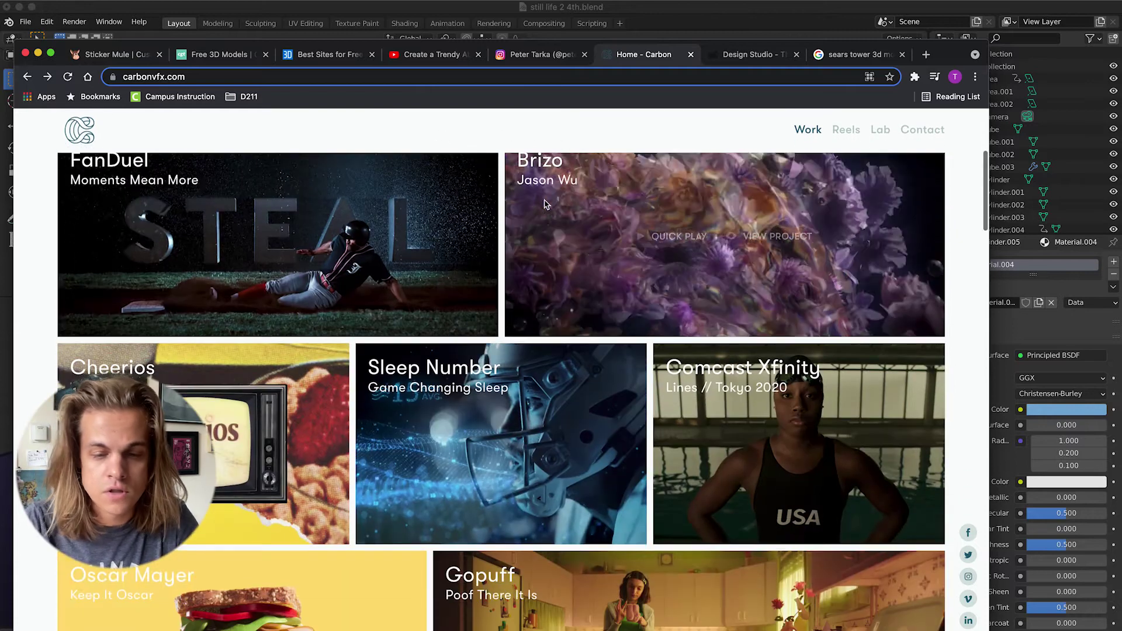
scroll(26, 346, "down", 10)
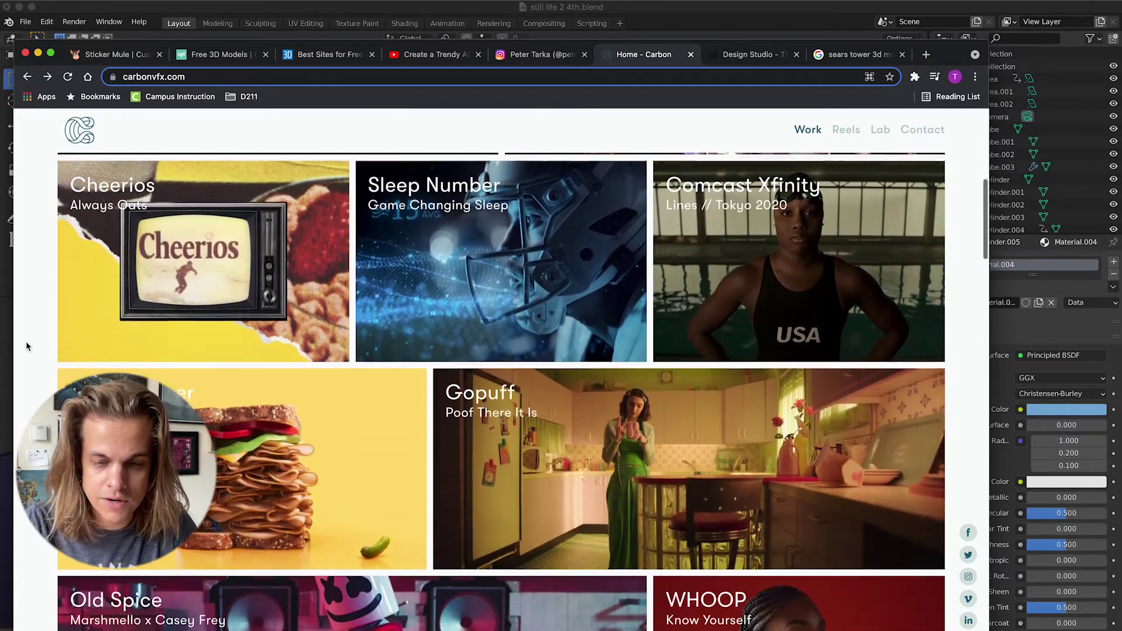
scroll(25, 346, "down", 2)
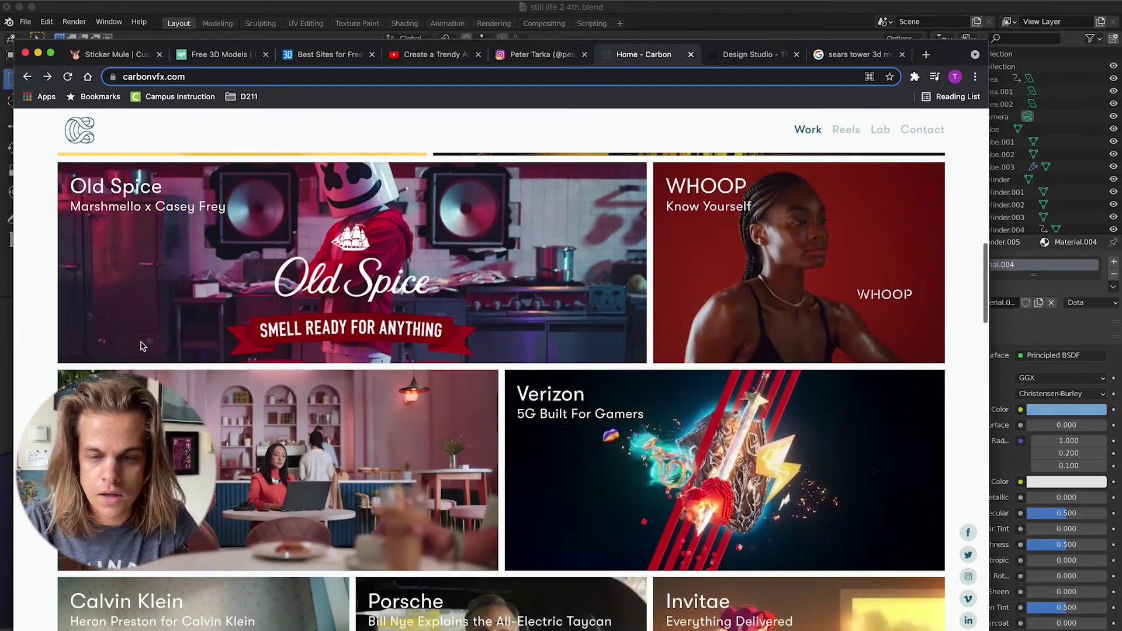
mouse_move(607, 462)
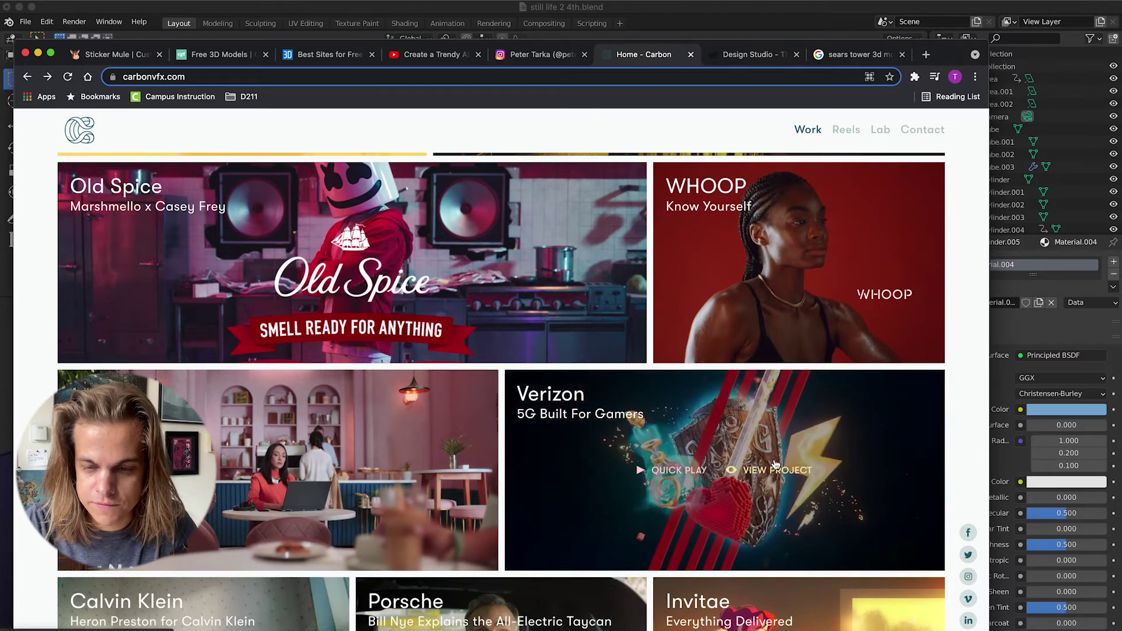
left_click(617, 449)
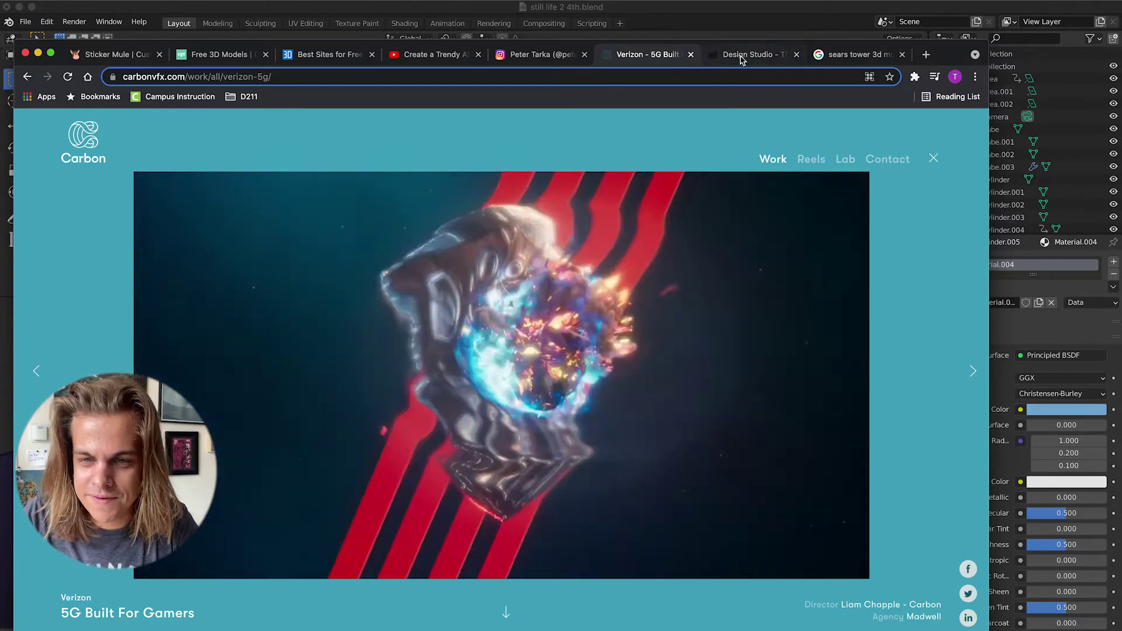
- Browse The Mill's Design Studio projects and play the Sony Bravia Pinball case study video
left_click(744, 55)
scroll(168, 225, "down", 10)
scroll(129, 232, "down", 10)
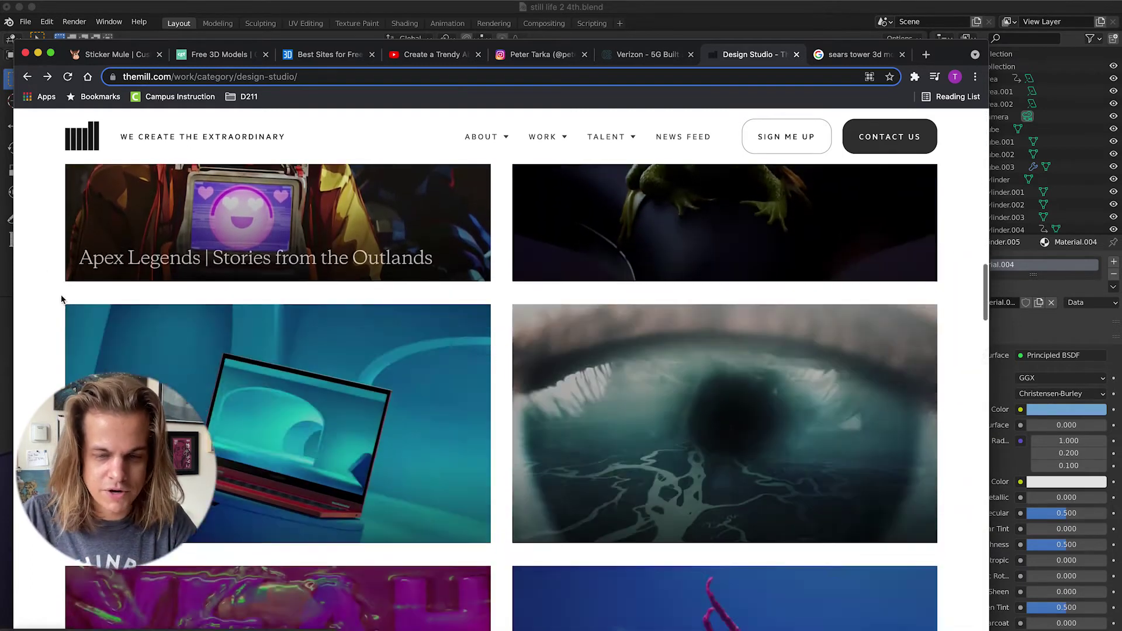
scroll(25, 314, "down", 5)
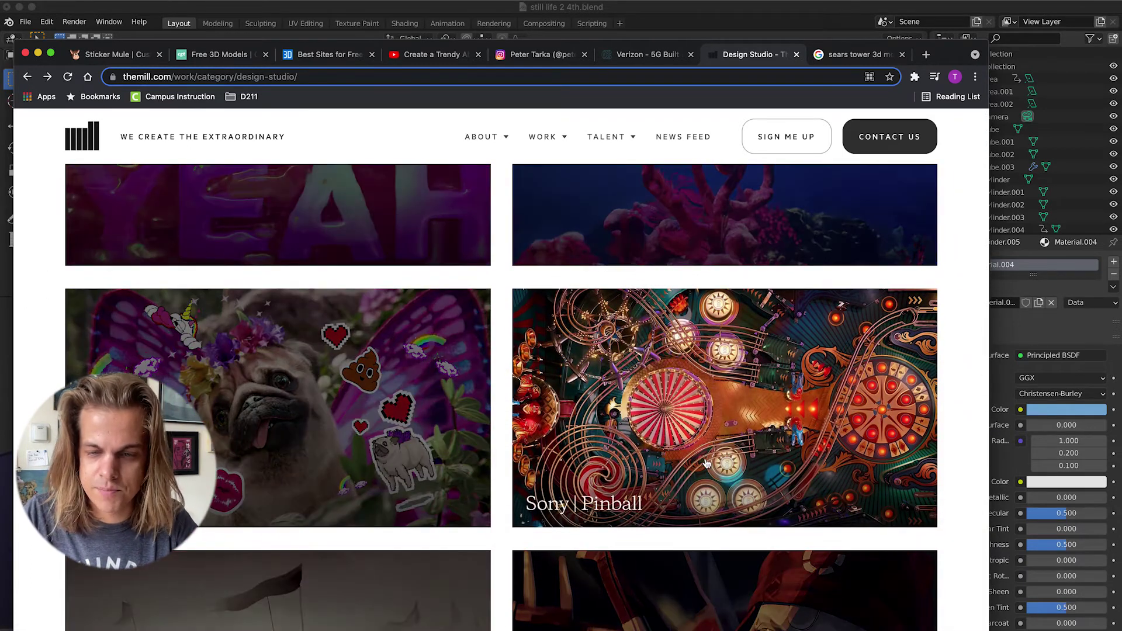
left_click(706, 463)
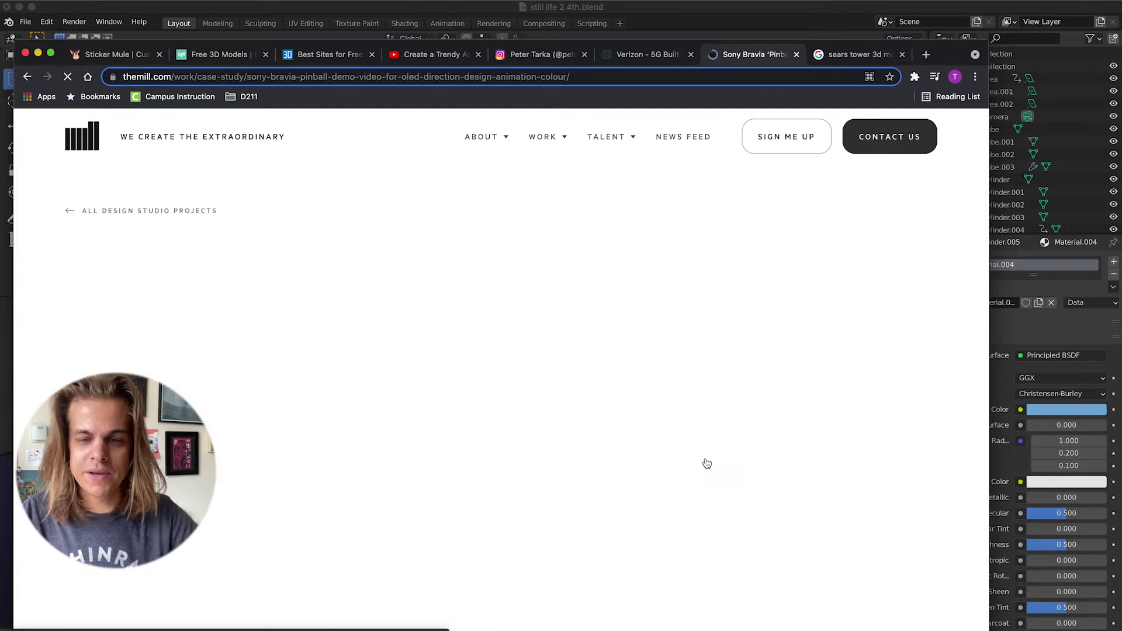
scroll(706, 463, "down", 5)
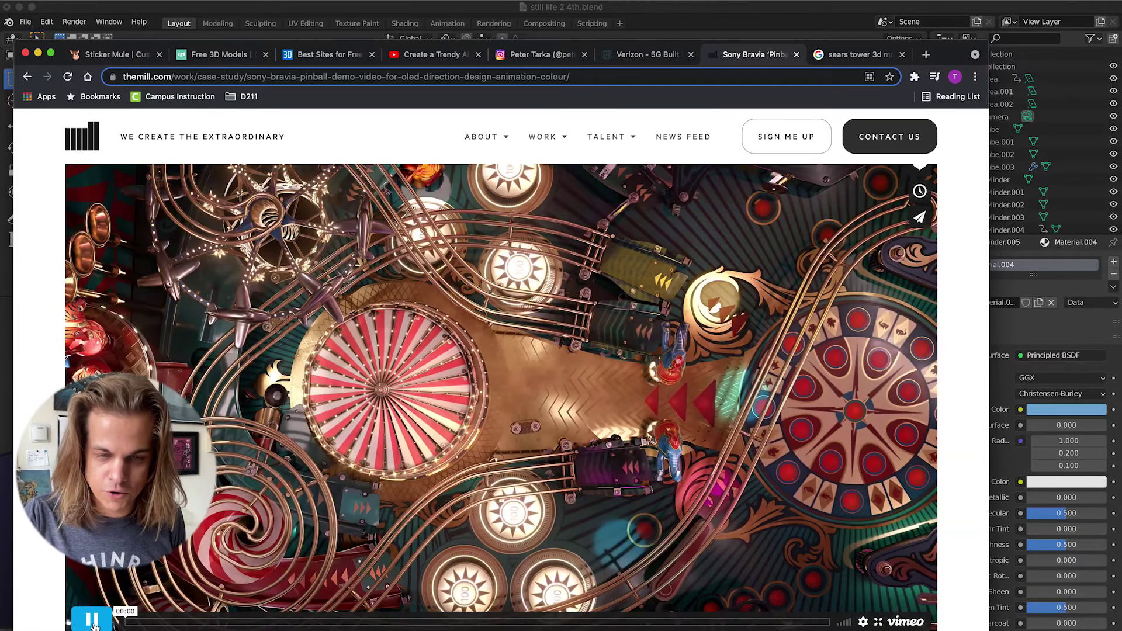
left_click(93, 623)
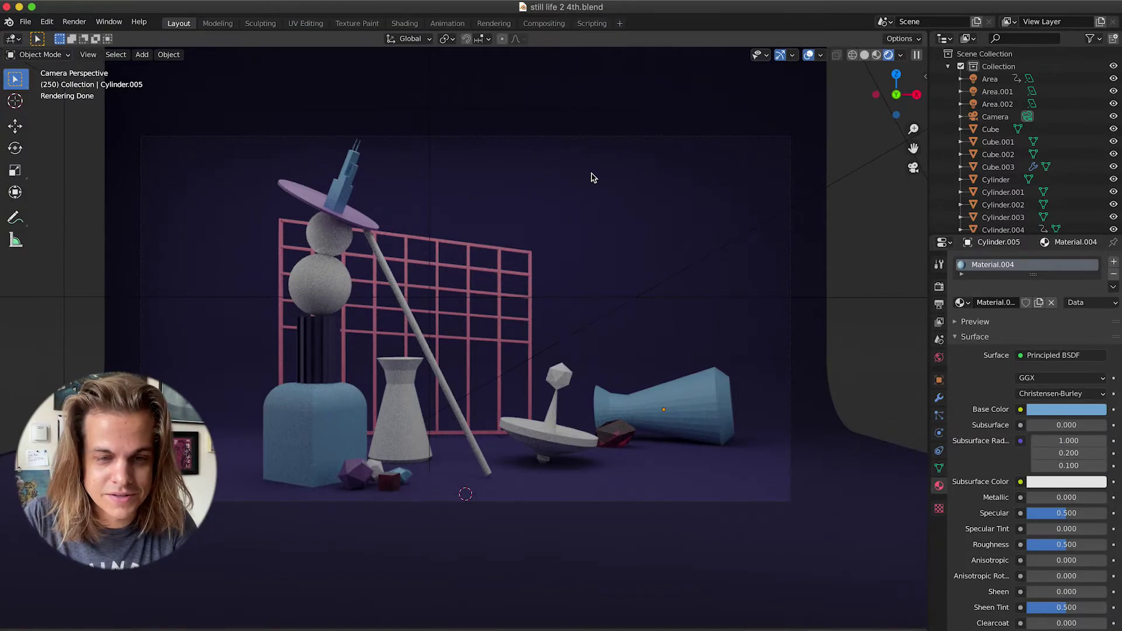
- Return to Blender and start a new file with the default cube scene
key("super+n")
left_click(572, 173)
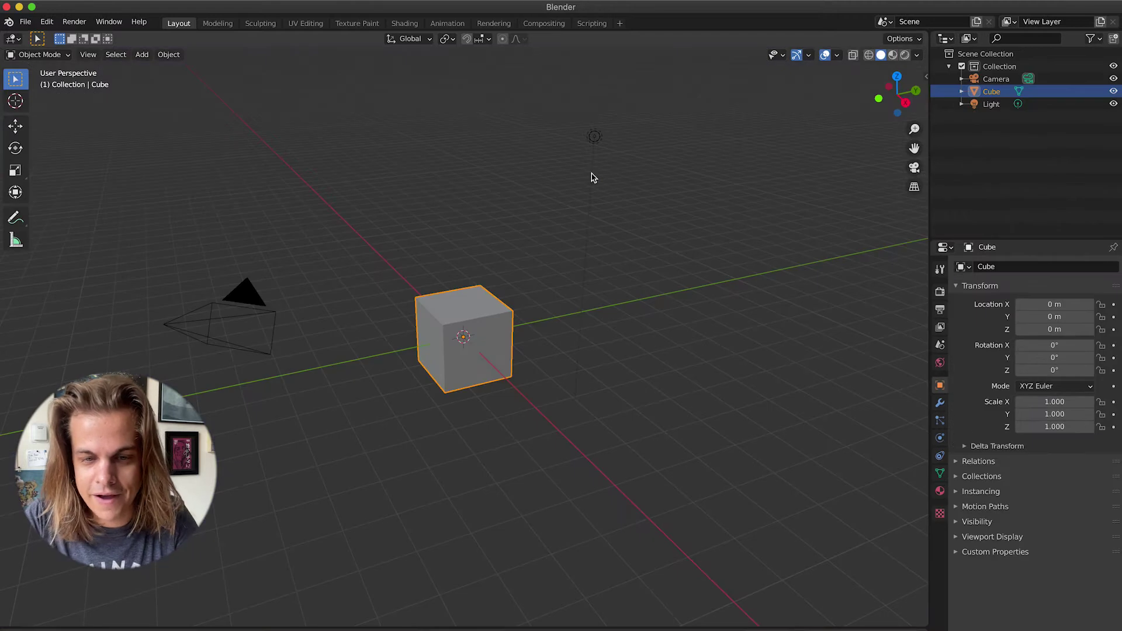
scroll(548, 311, "left", 3)
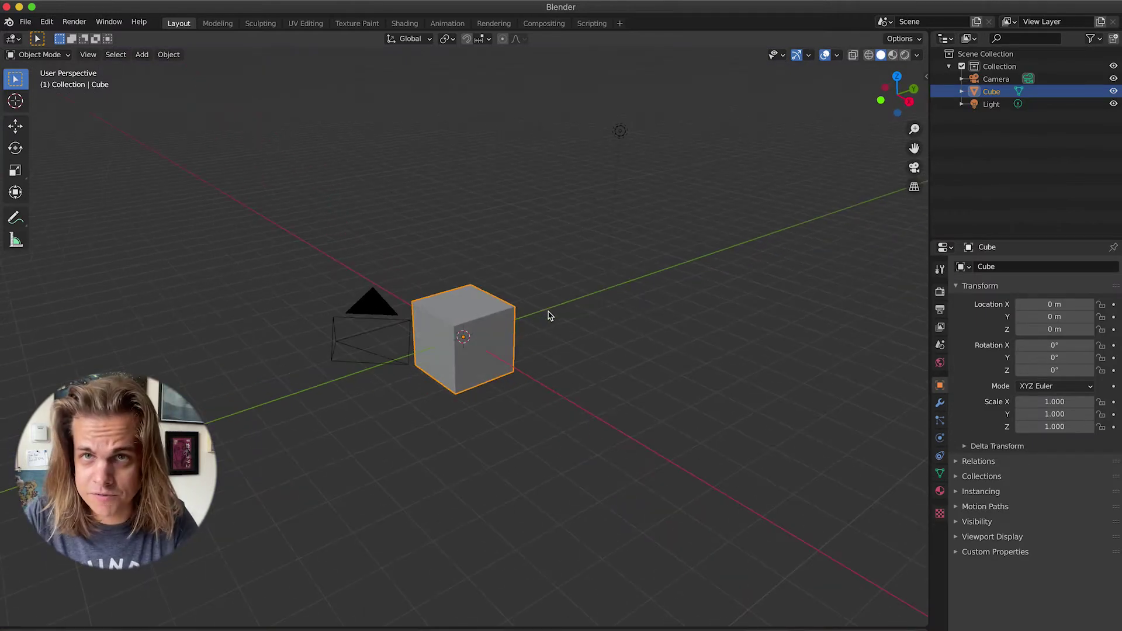
scroll(550, 315, "left", 3)
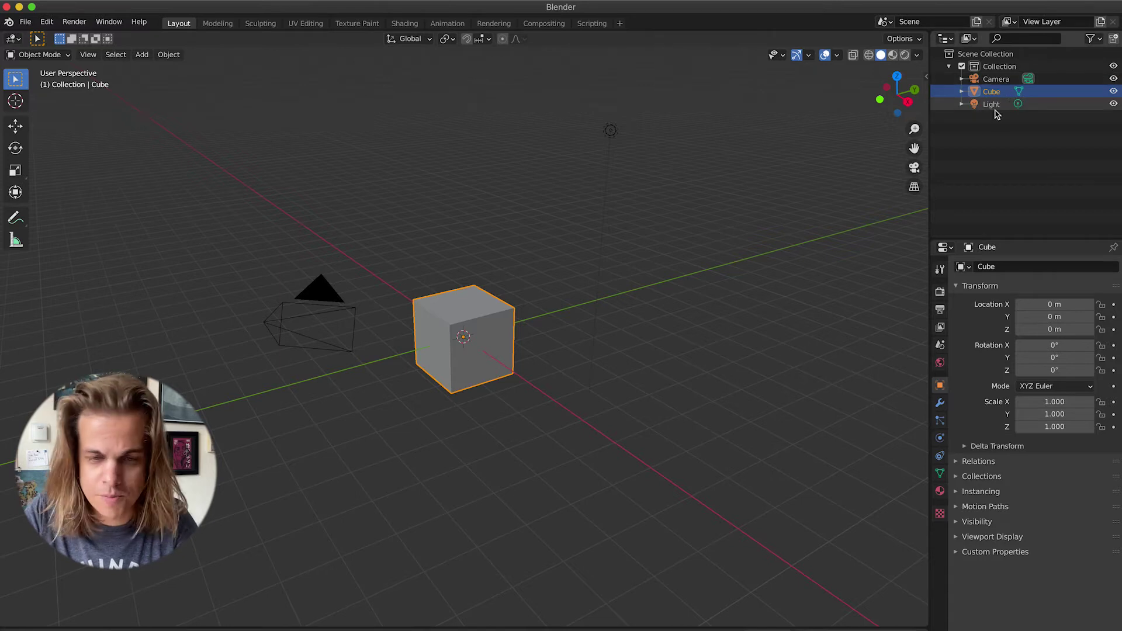
- Move the default cube up along the global Z axis by about 1.2 m
scroll(571, 289, "left", 3)
key("g")
key("x")
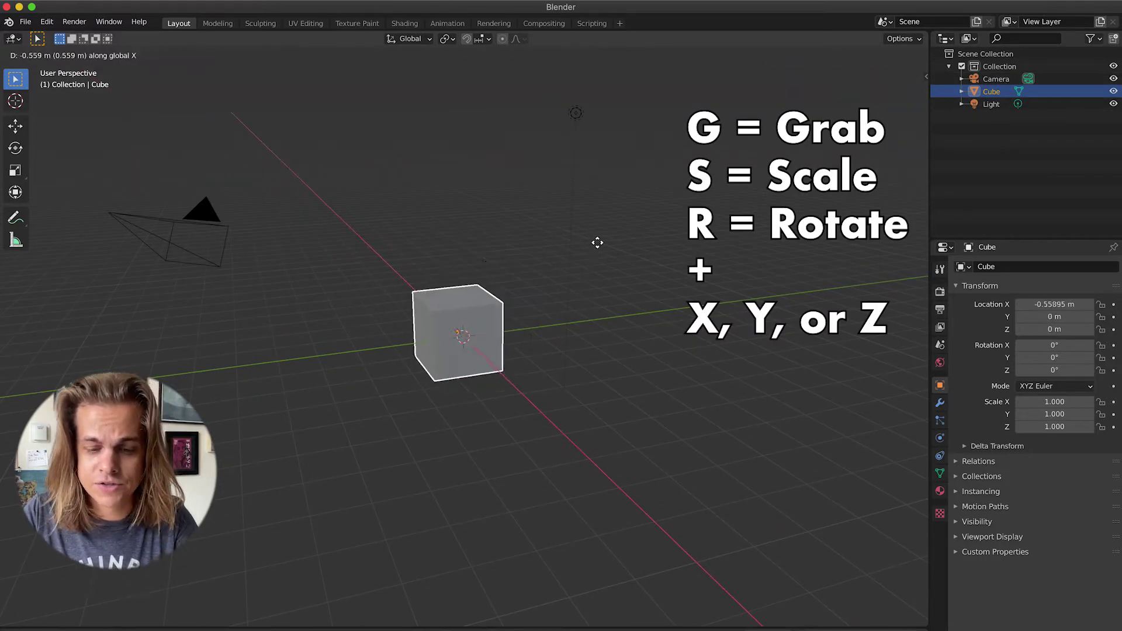
key("y")
key("z")
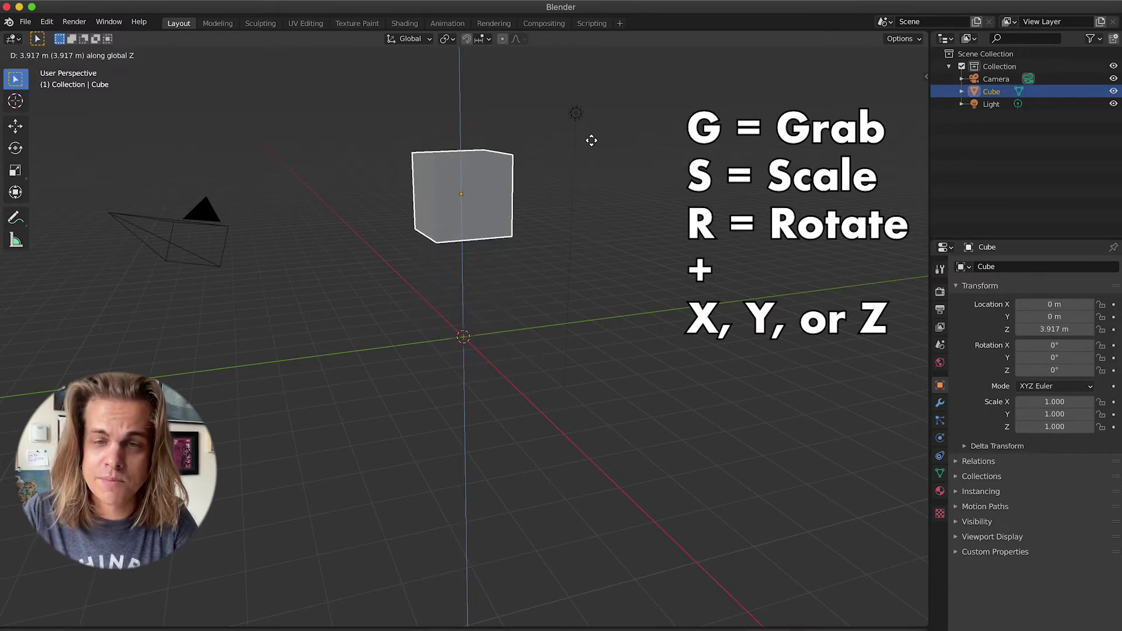
left_click(570, 244)
- Try scaling the cube uniformly and along the X, Y and Z axes, and try rotating it freely
key("s")
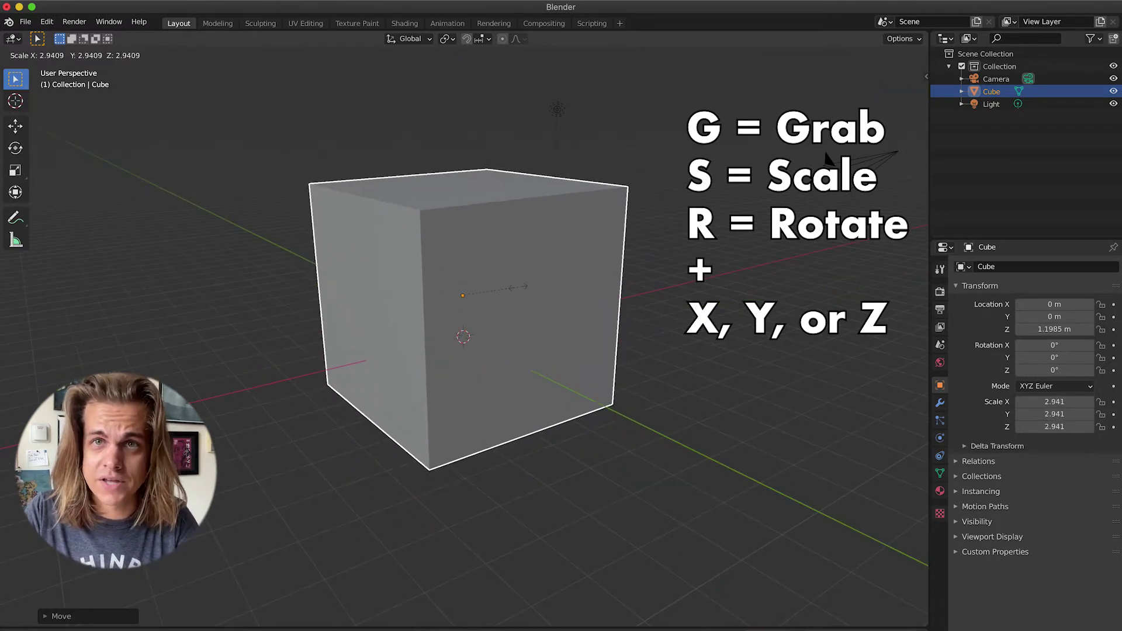
key("x")
key("y")
key("z")
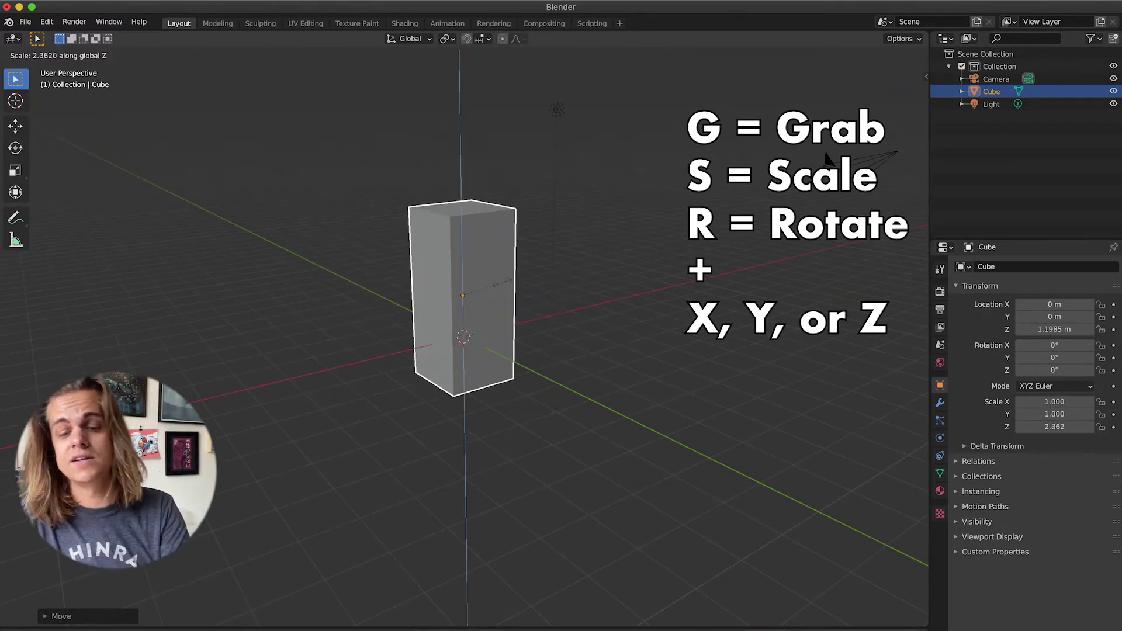
key("Escape")
key("r")
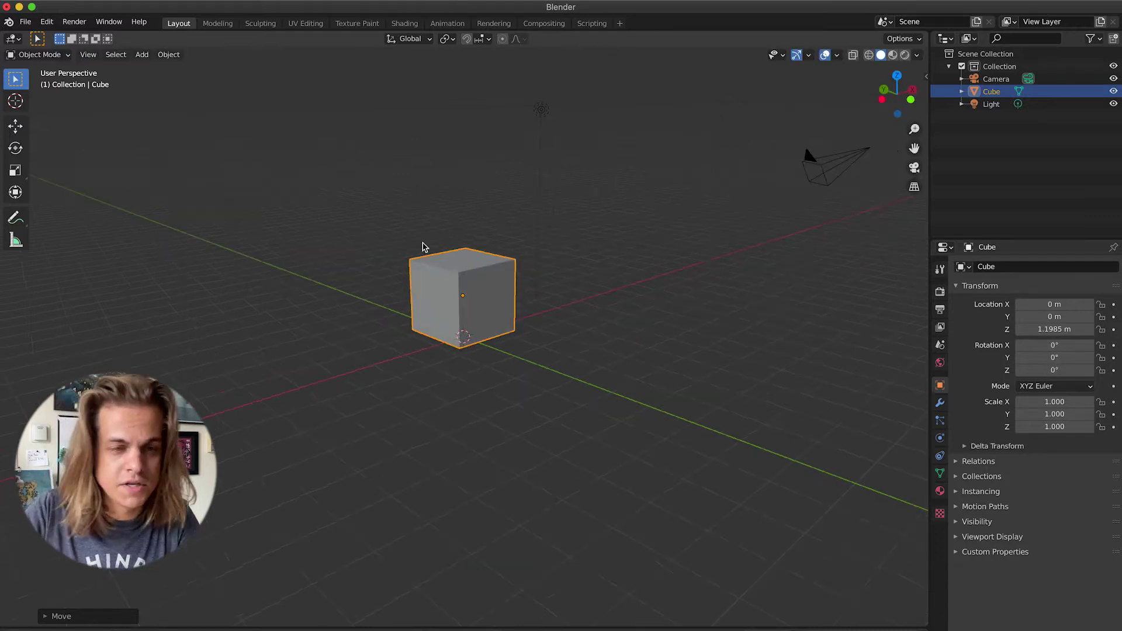
middle_click_drag(423, 247, 424, 246)
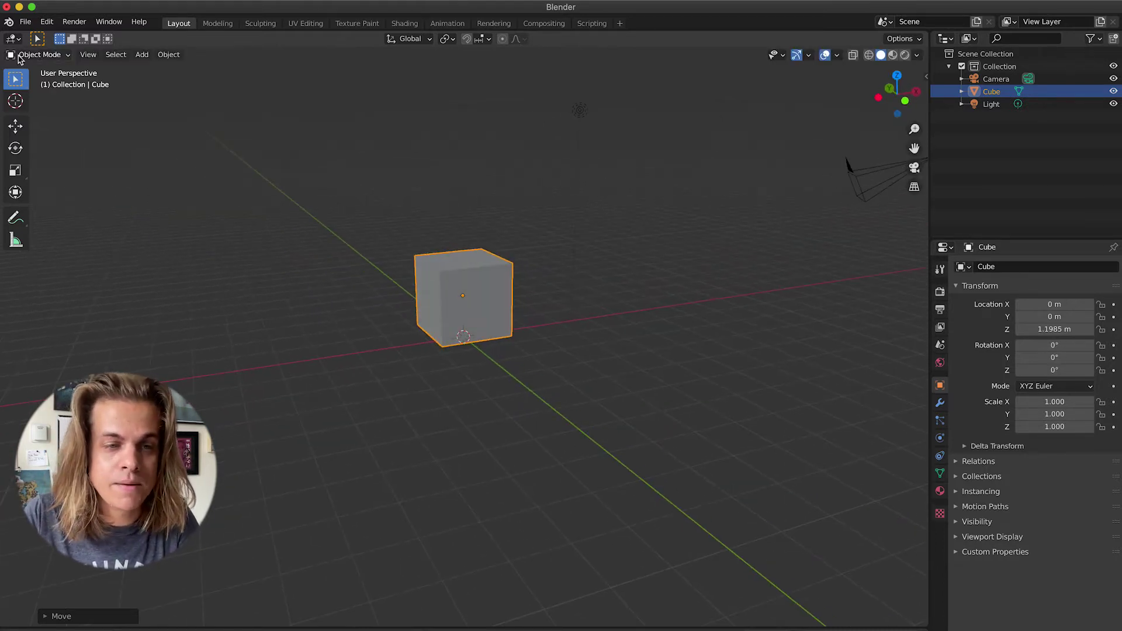
- Put the cube into Edit Mode and set mesh selection to edges
left_click(38, 56)
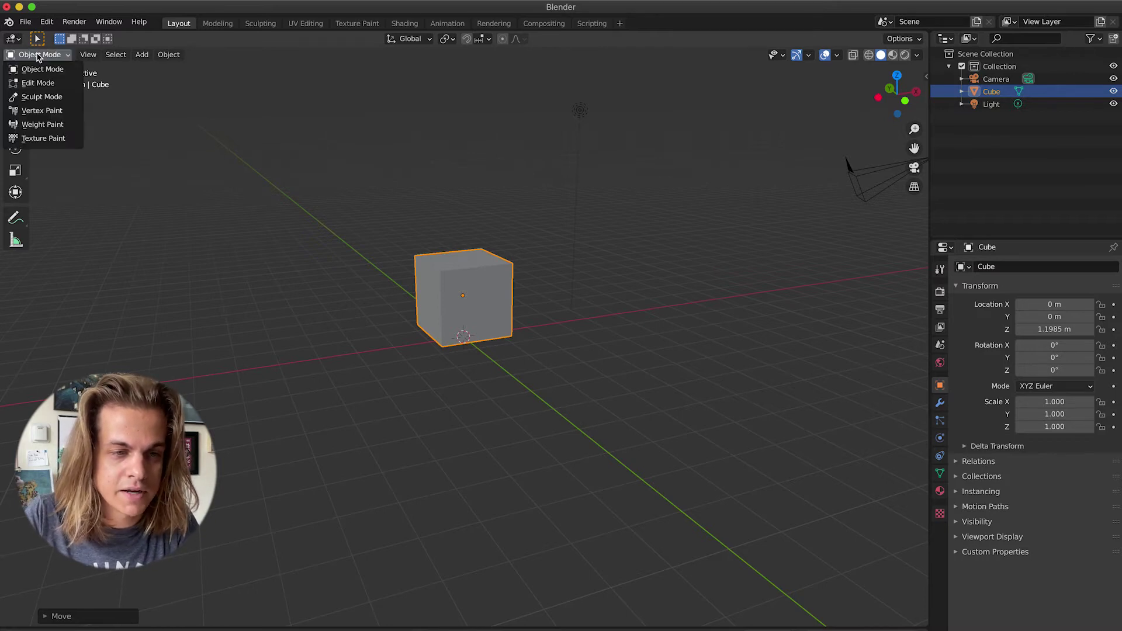
left_click(39, 83)
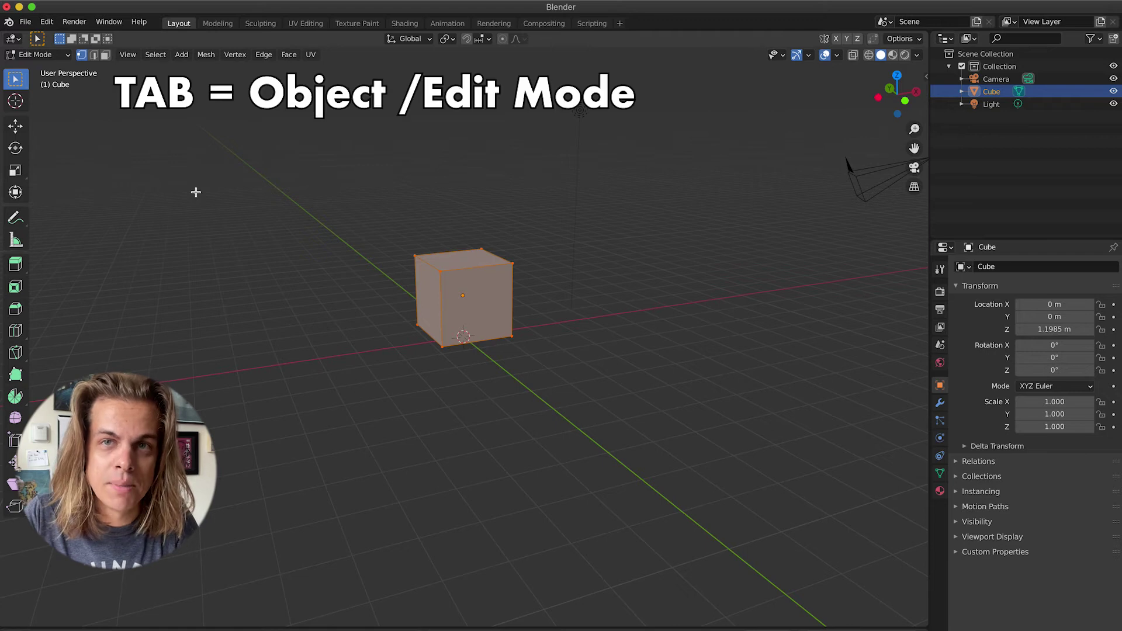
key("Tab")
key("Tab")
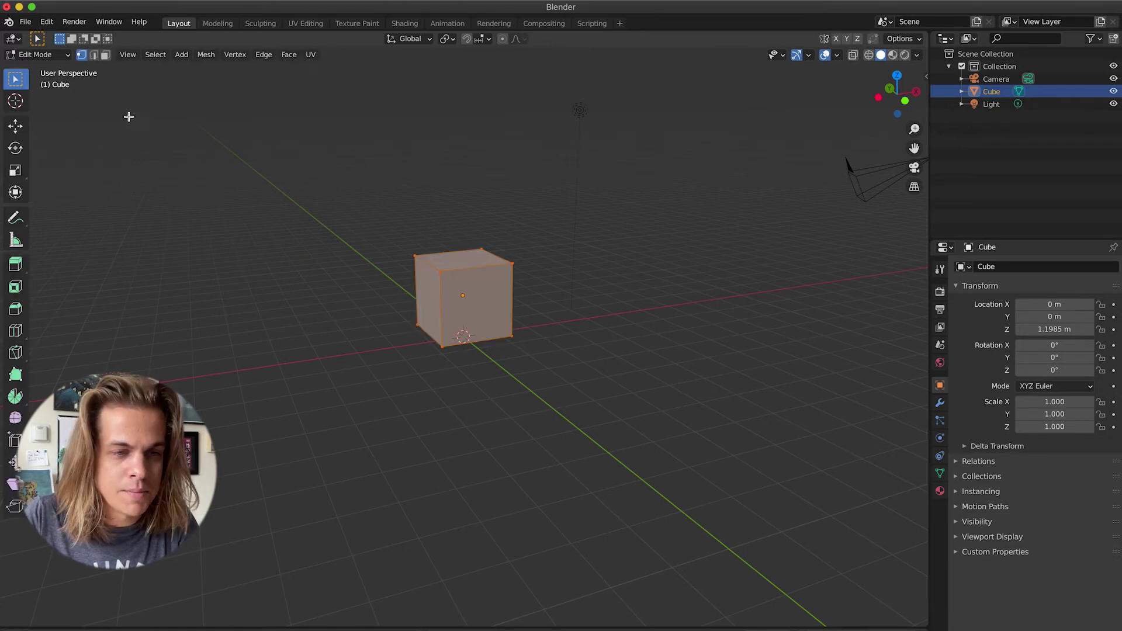
middle_click_drag(403, 263, 480, 301)
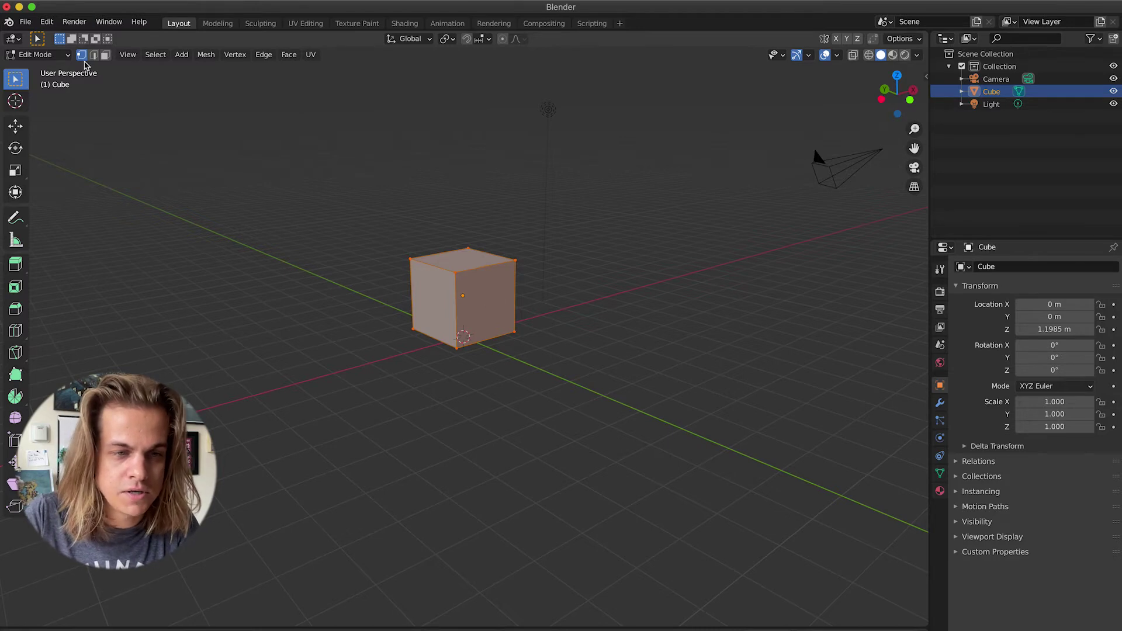
left_click(94, 55)
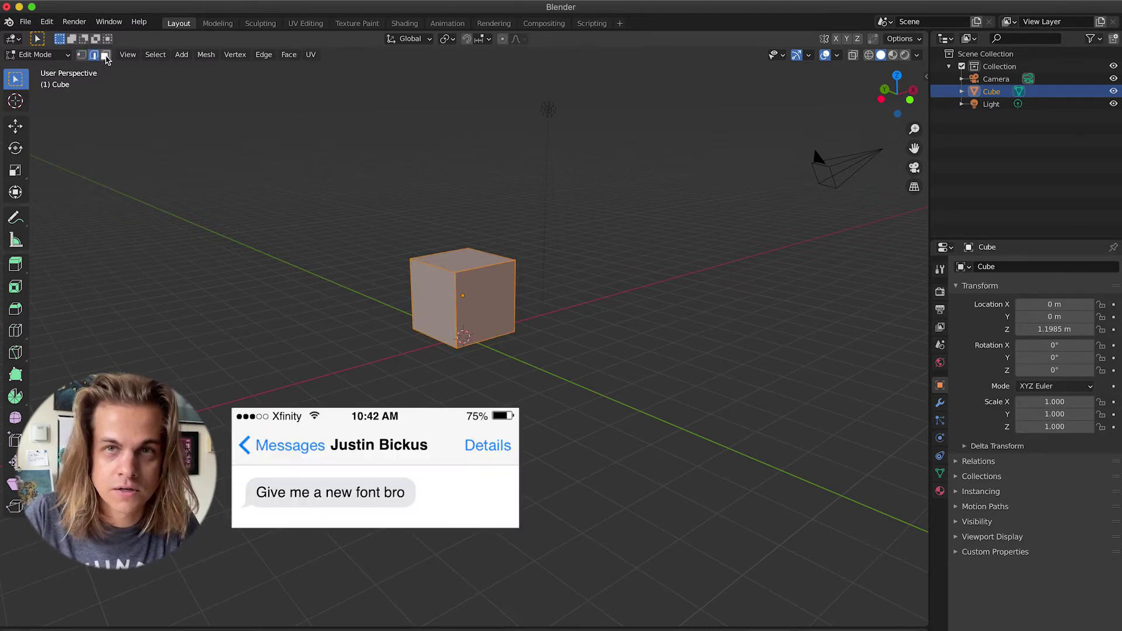
- Set mesh selection to faces and select only the cube's top face
left_click(106, 55)
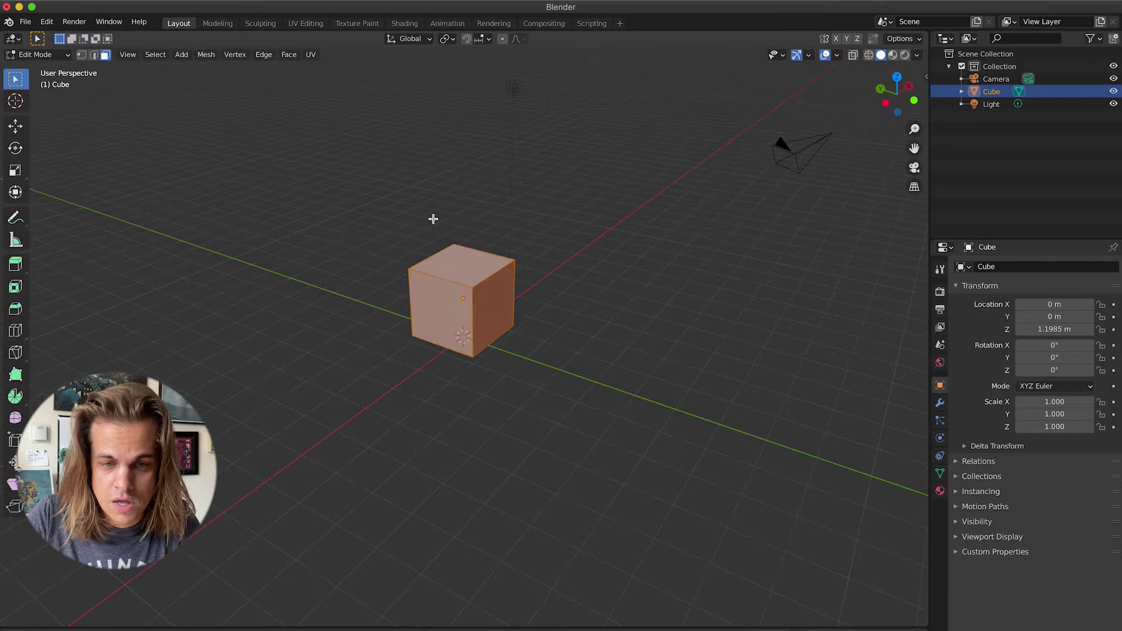
left_click(439, 258)
scroll(434, 257, "up", 4)
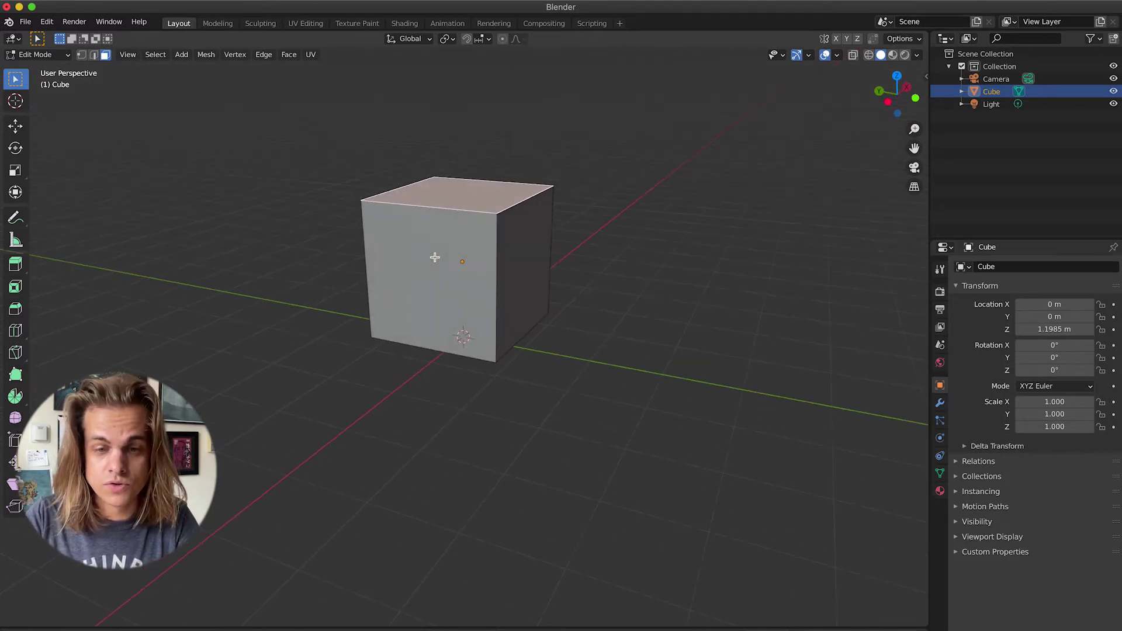
- Try scaling, moving and rotating the cube's top face
key("s")
key("Escape")
key("g")
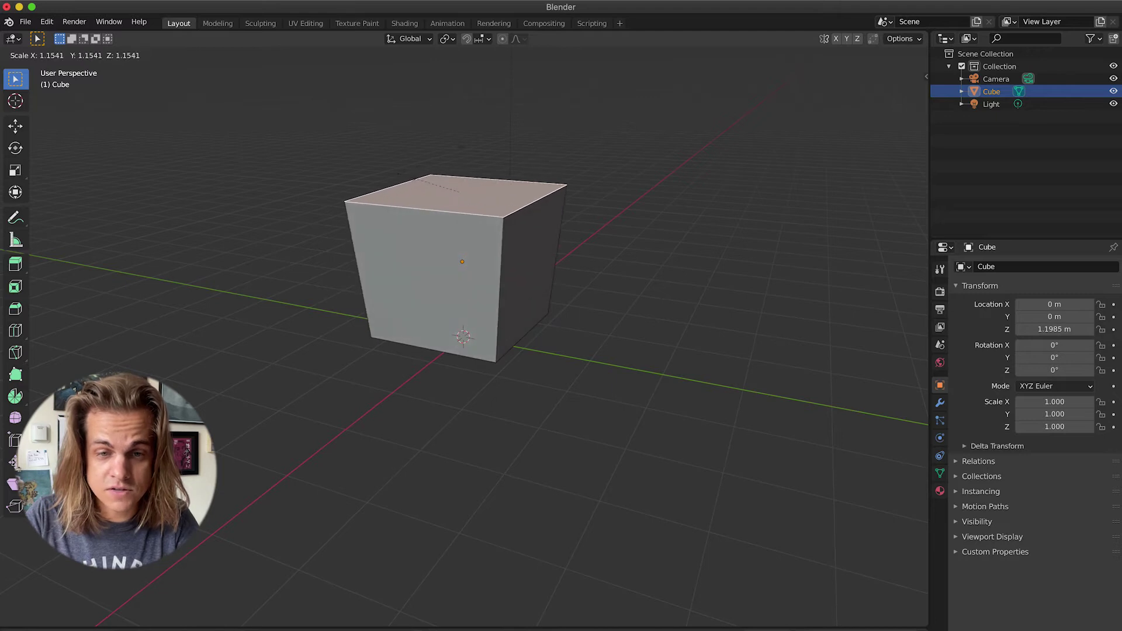
key("r")
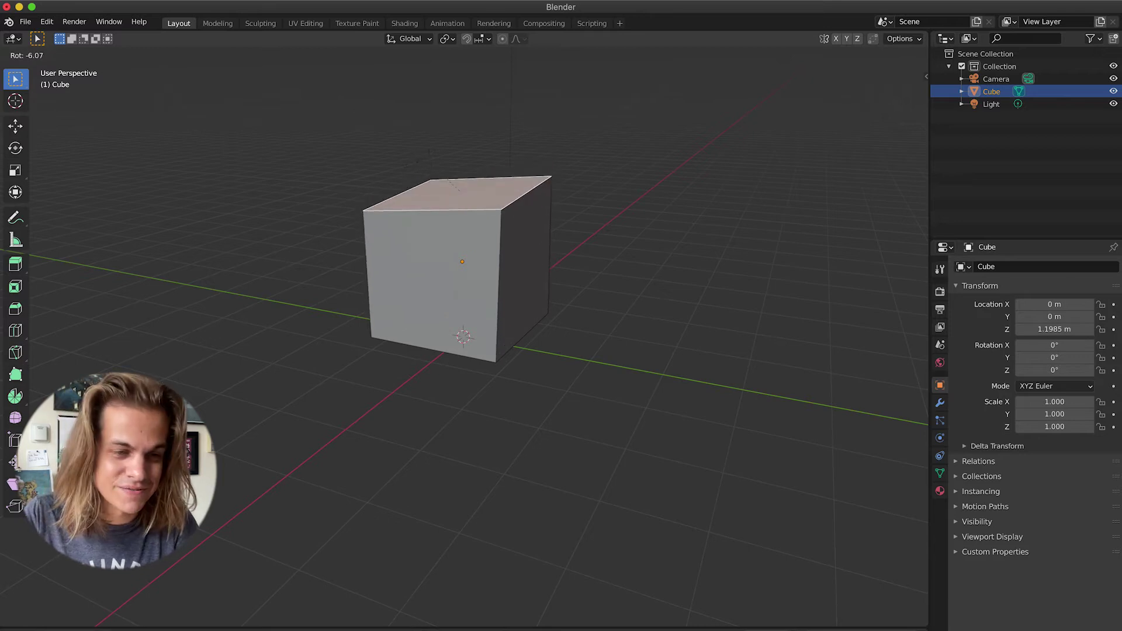
key("Escape")
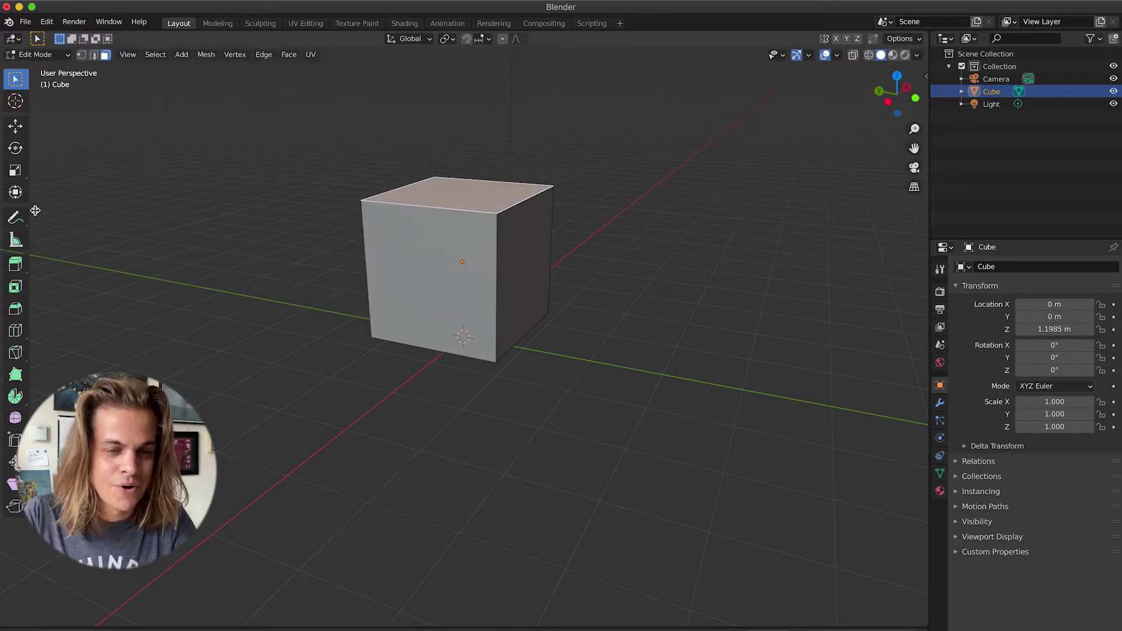
- Extrude the cube's top face upward and scale the new face down to form a tapered top
left_click(15, 266)
left_click_drag(460, 143, 465, 71)
middle_click_drag(465, 71, 624, 164)
key("s")
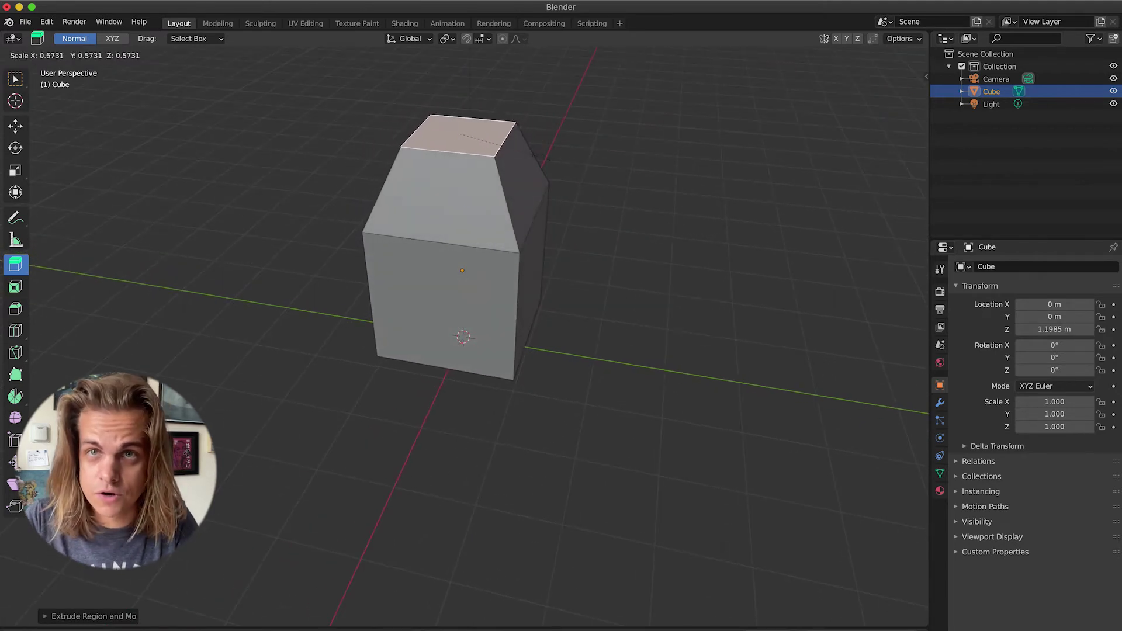
left_click(515, 153)
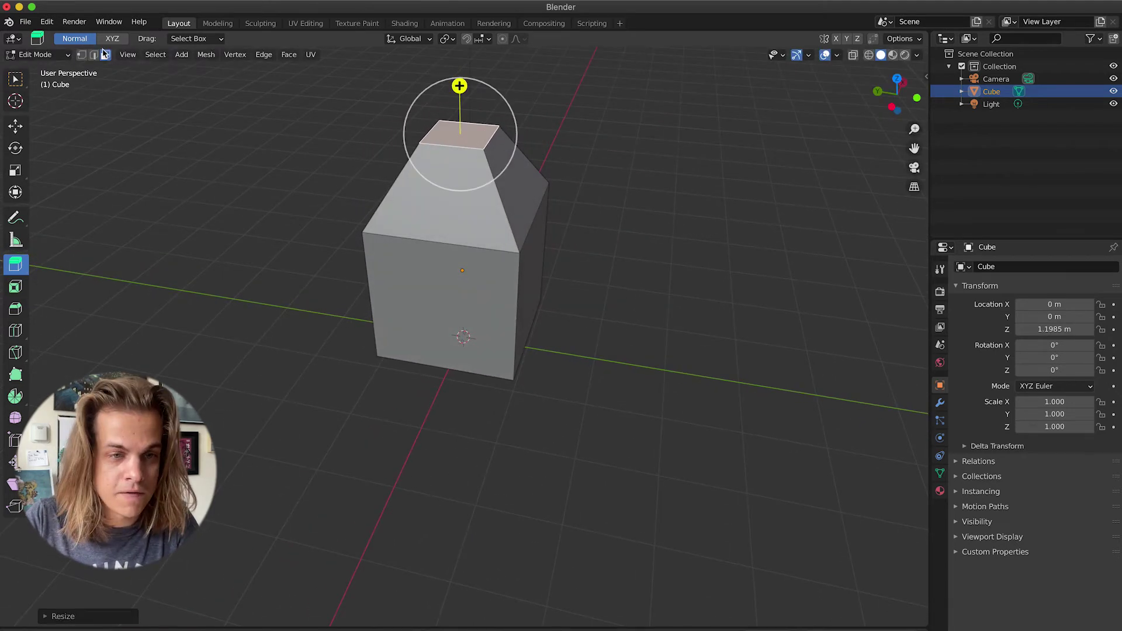
- Bevel all edges of the mesh with a width of about 0.08 m and 13 segments
key("a")
scroll(215, 170, "right", 5)
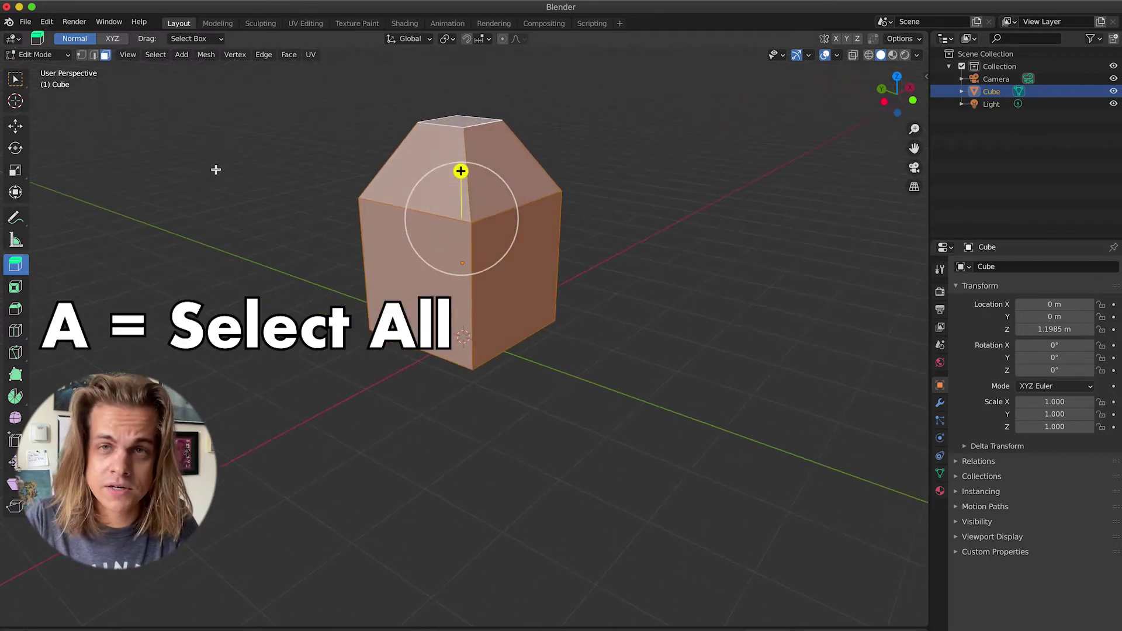
left_click(16, 310)
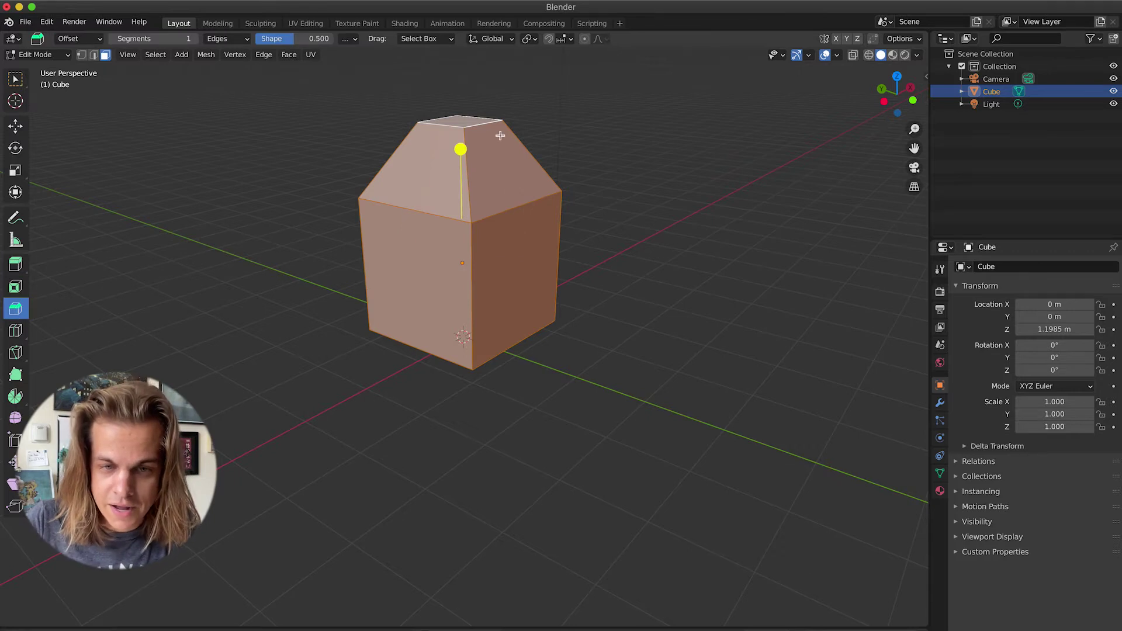
left_click_drag(459, 146, 464, 145)
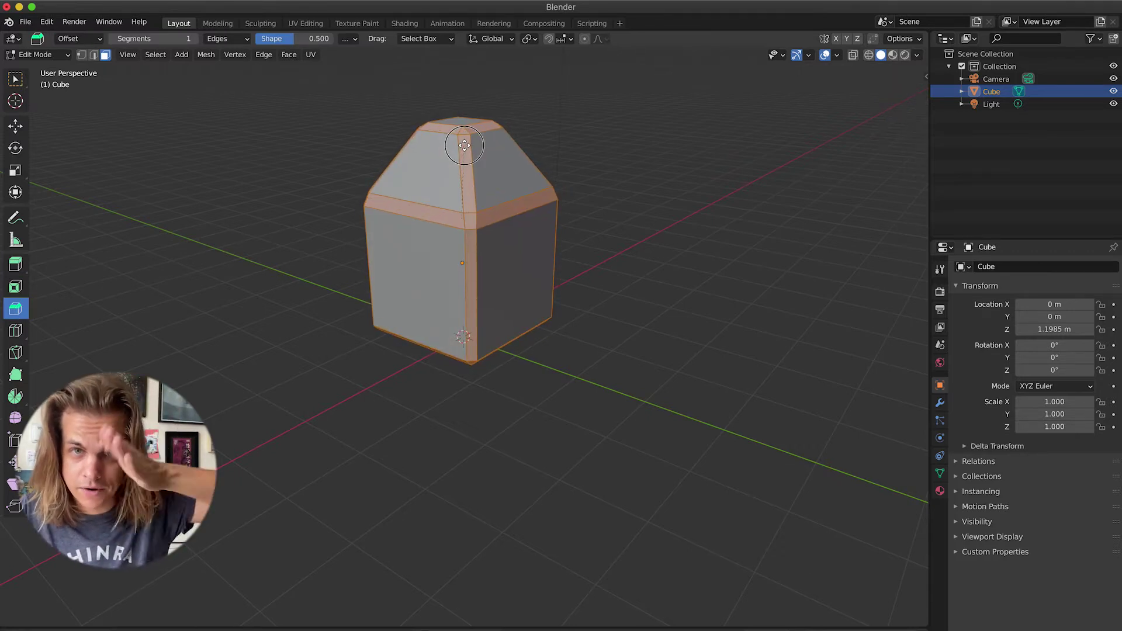
left_click_drag(464, 145, 462, 146)
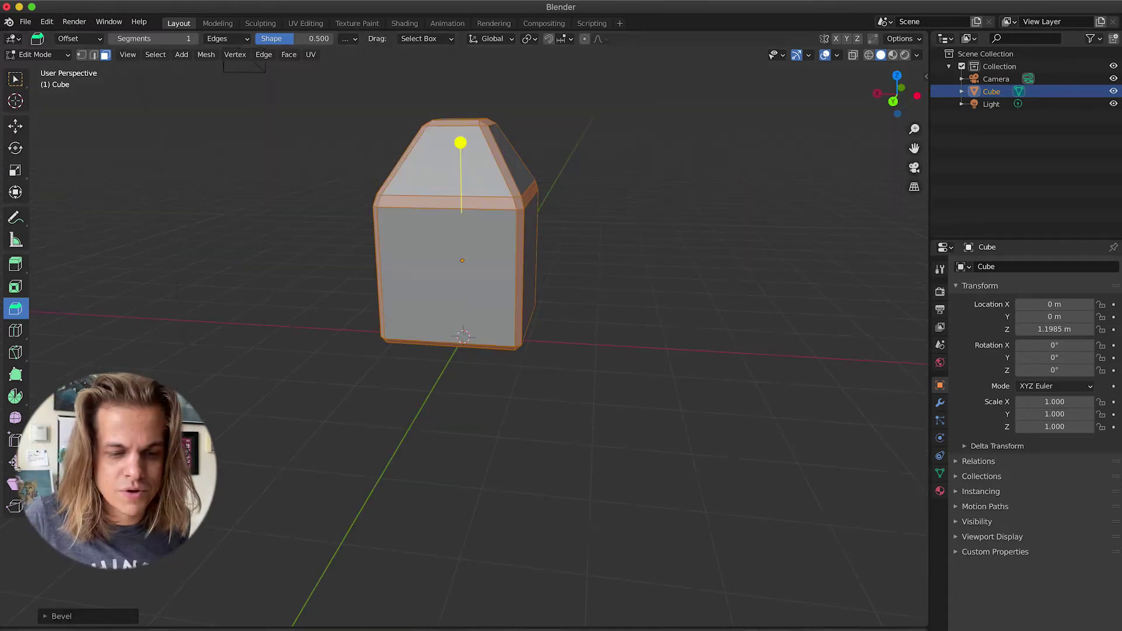
left_click(52, 617)
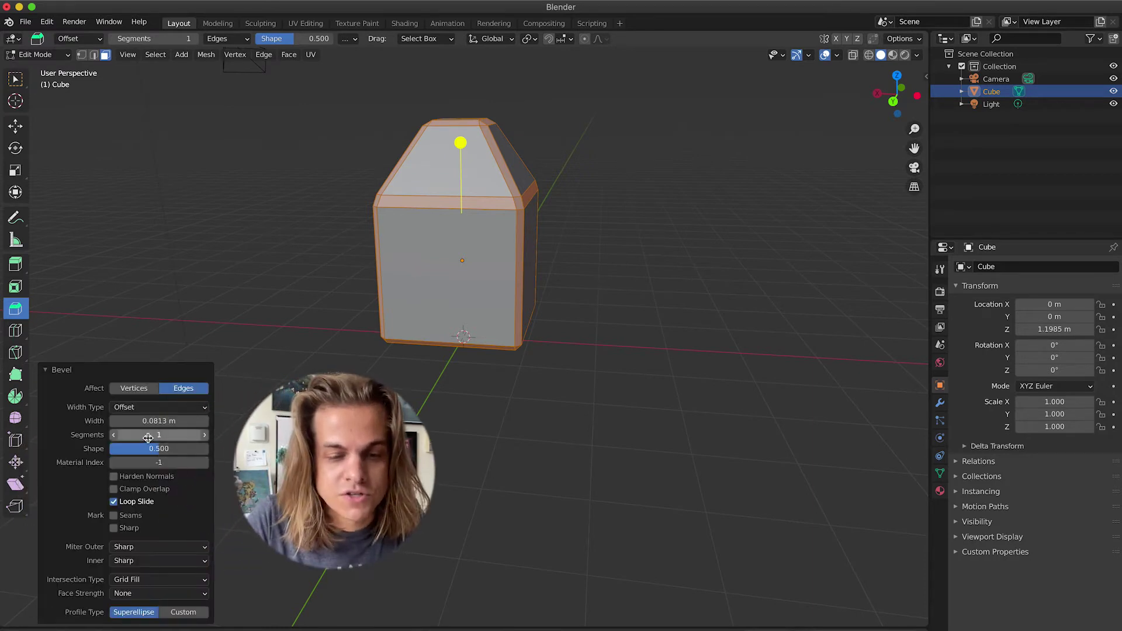
left_click_drag(150, 435, 204, 435)
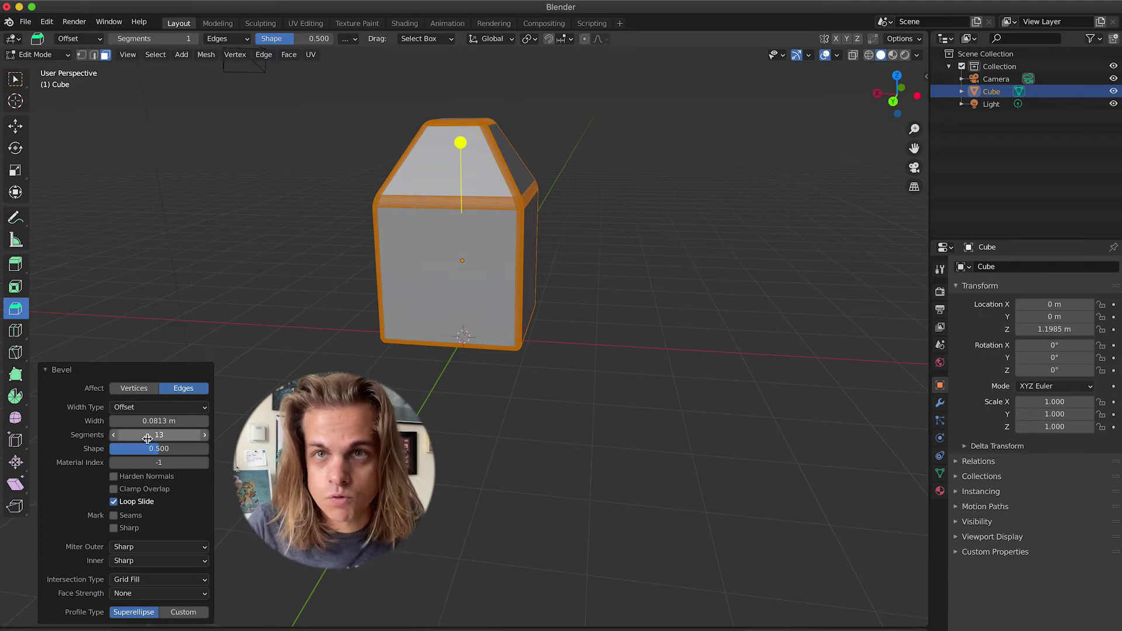
- Return to Object Mode, scale the beveled object to about 0.79 and lower it about 0.18 m along Z
key("Tab")
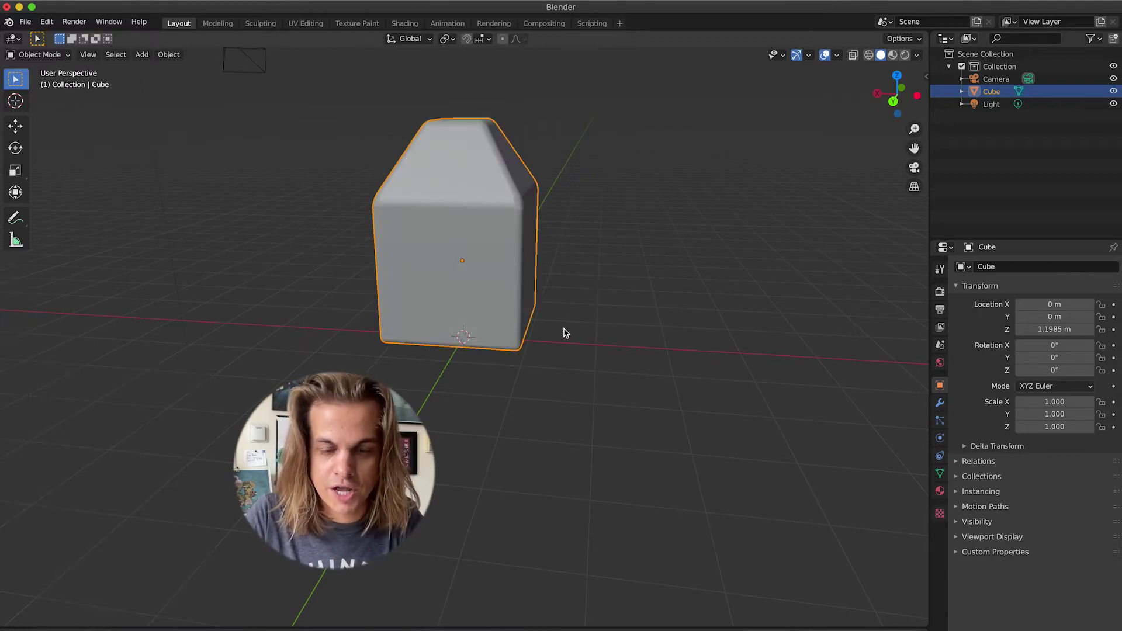
key("s")
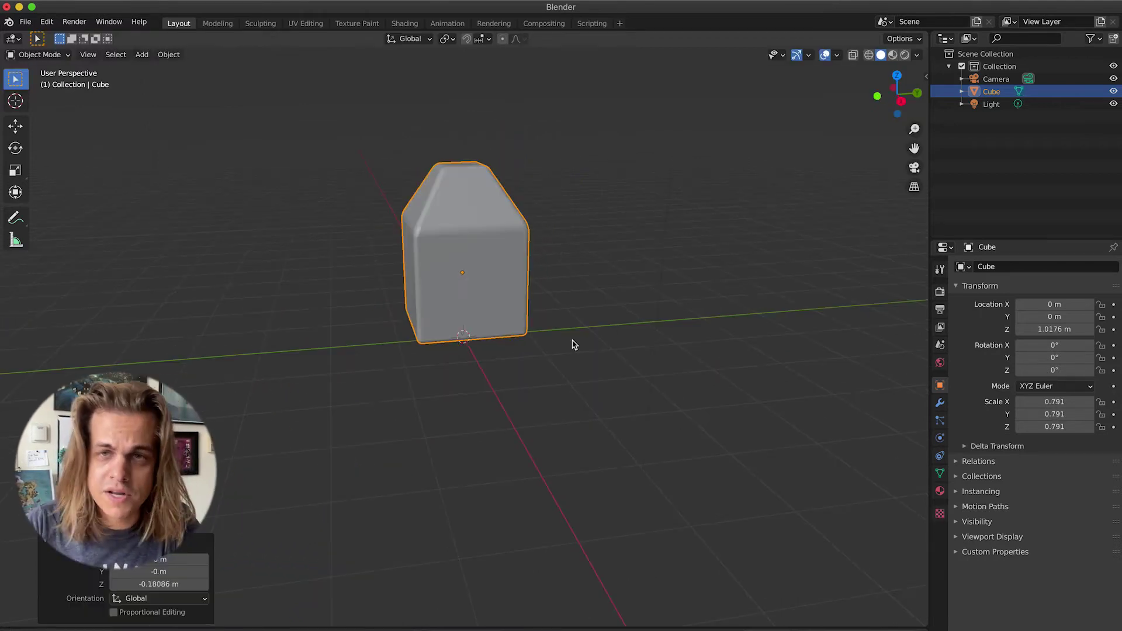
middle_click_drag(573, 344, 580, 370)
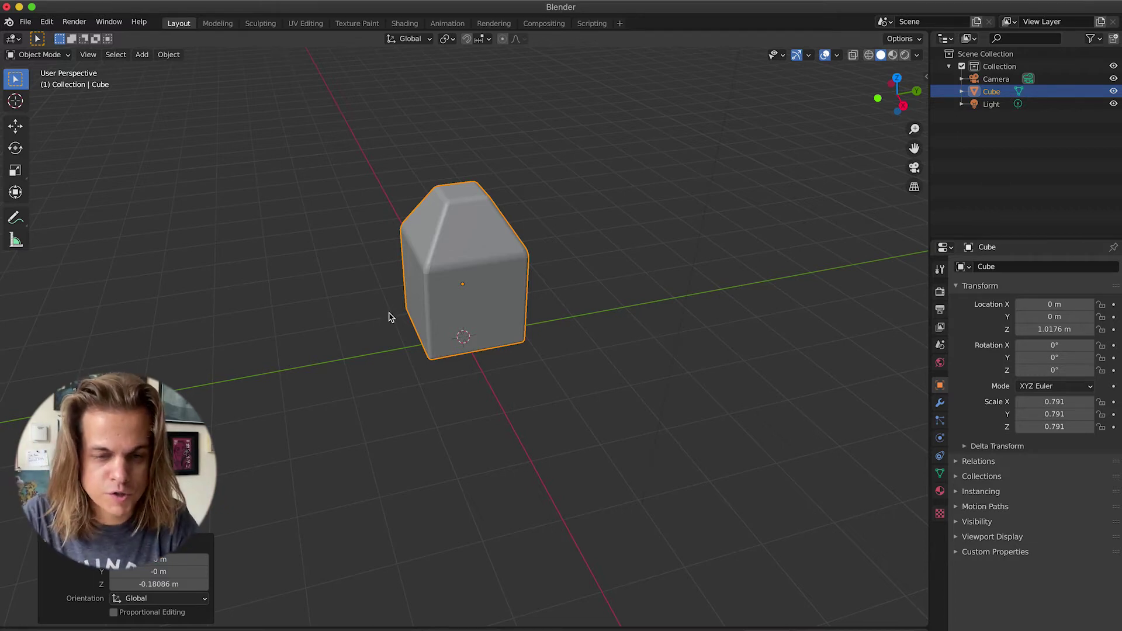
- Add a plane mesh under the object and scale it uniformly by 10 as the floor
key("shift+a")
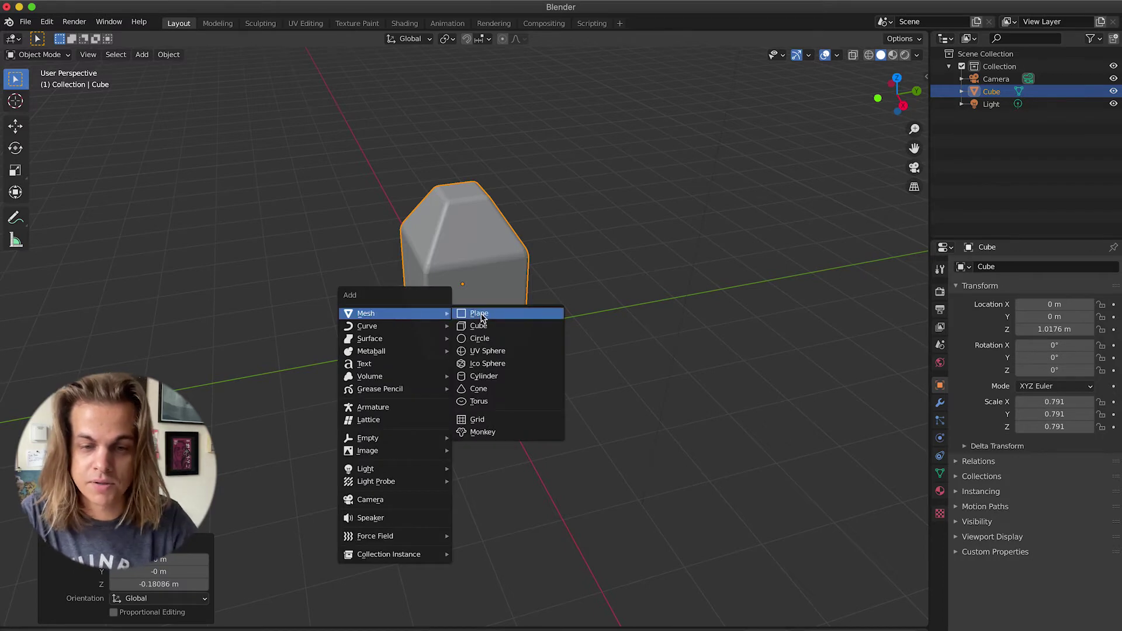
left_click(502, 316)
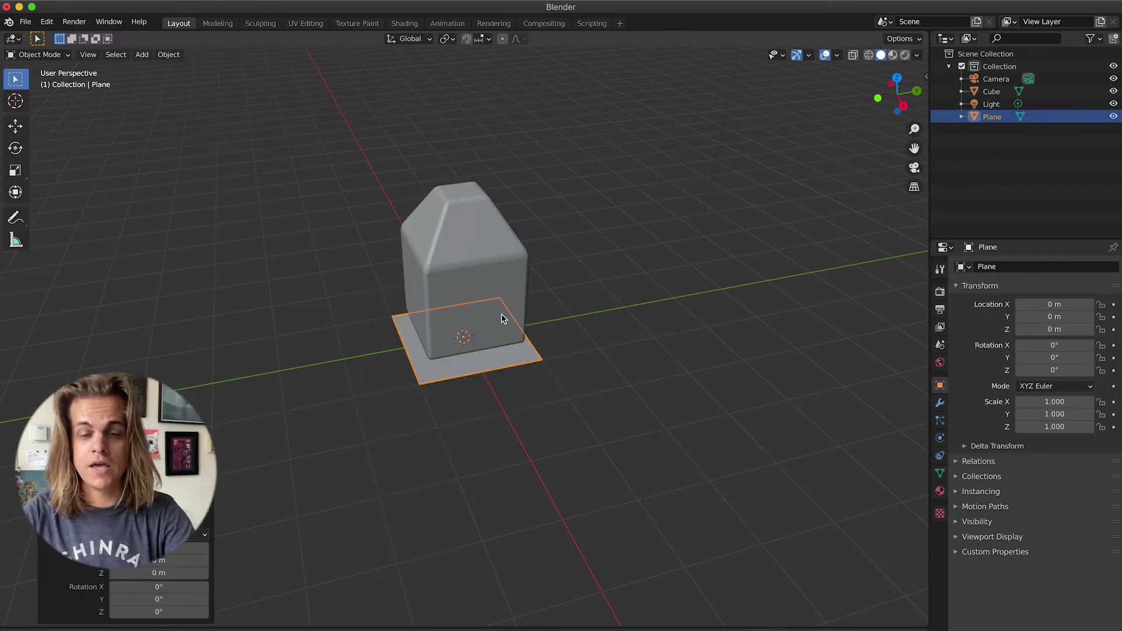
key("s")
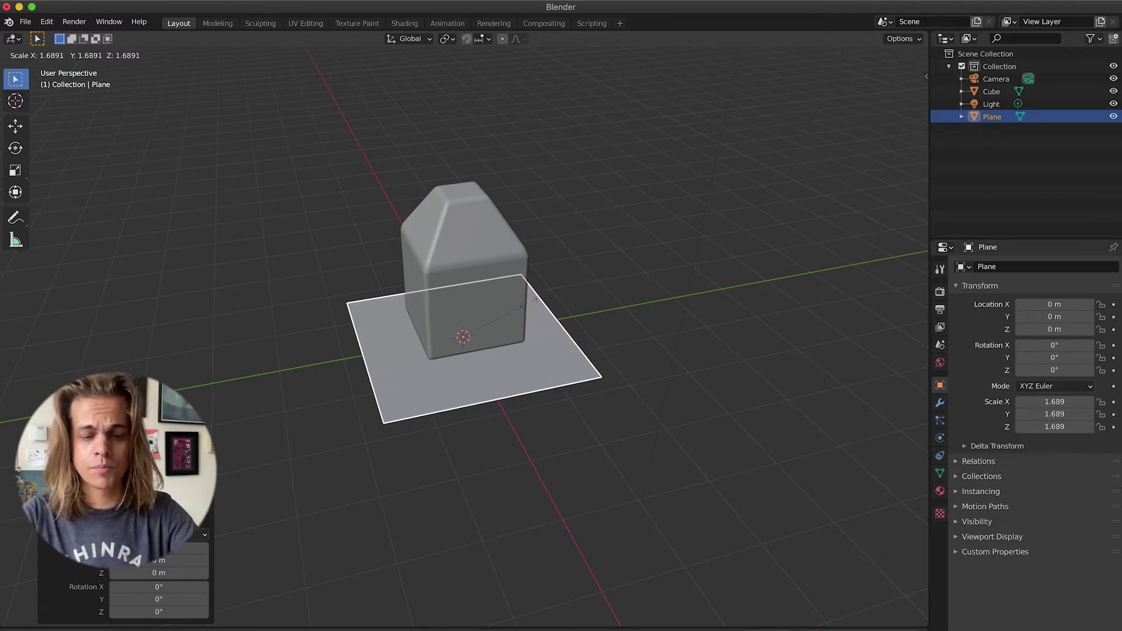
type("10")
key("Return")
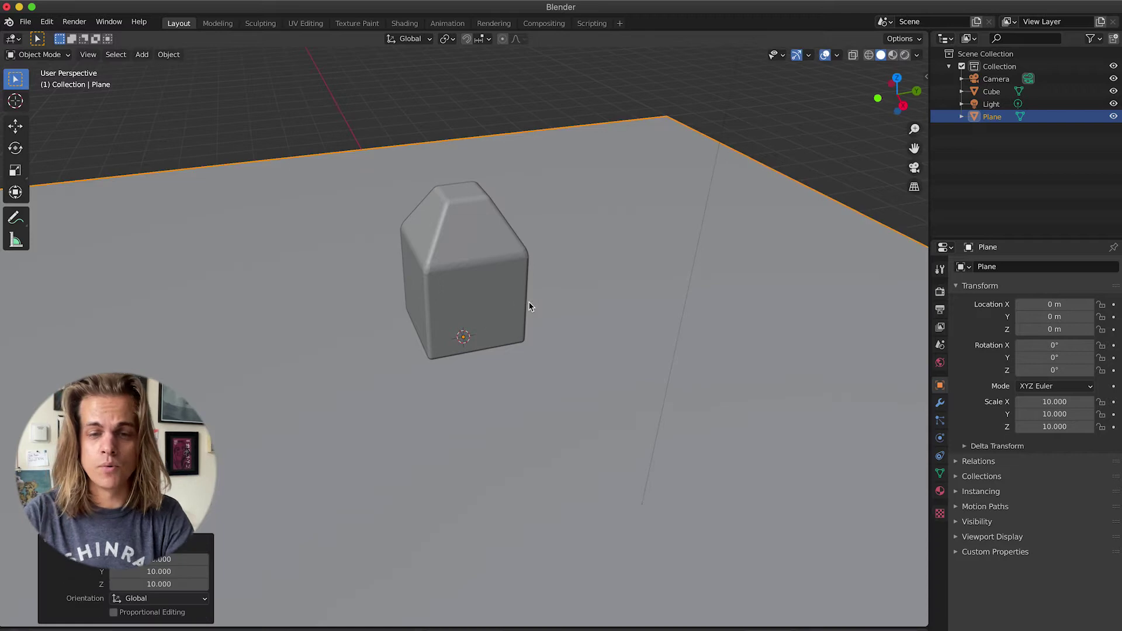
- In Edit Mode with edge selection, extrude the plane's back edge about 9.7 m up along Z as a wall
scroll(529, 307, "down", 8)
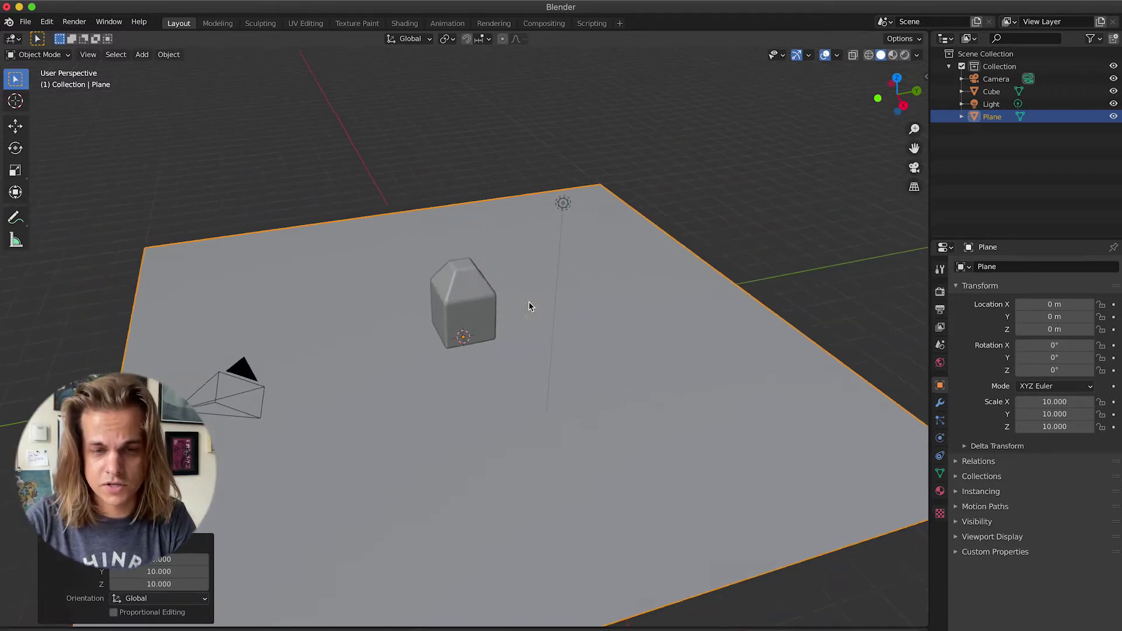
key("Tab")
scroll(286, 173, "down", 4)
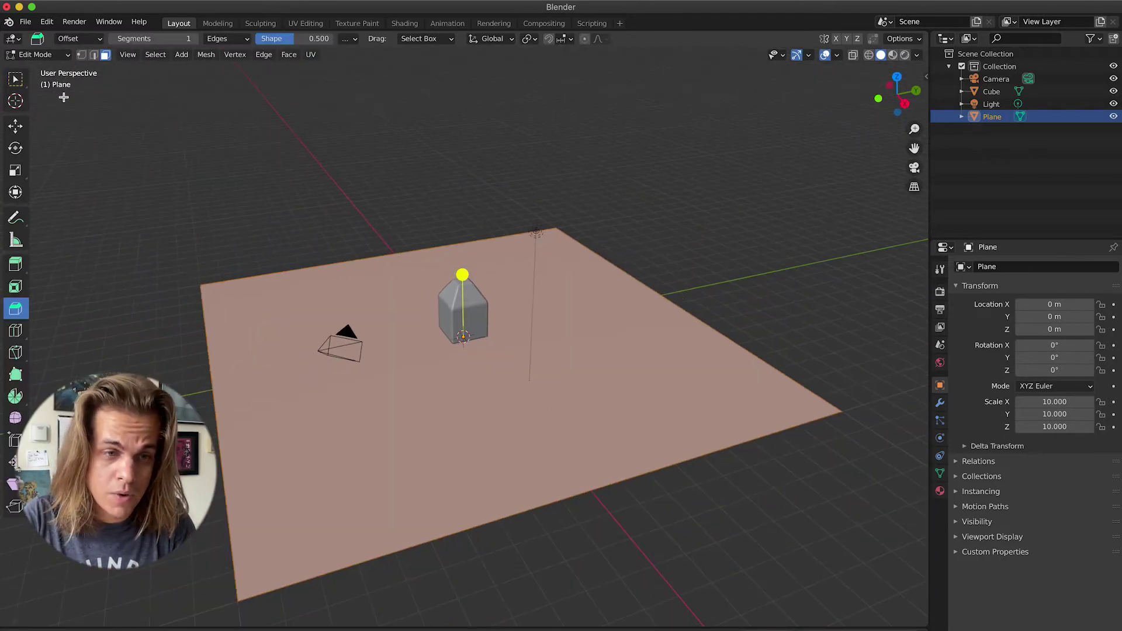
left_click(93, 57)
left_click(337, 263)
scroll(336, 263, "left", 3)
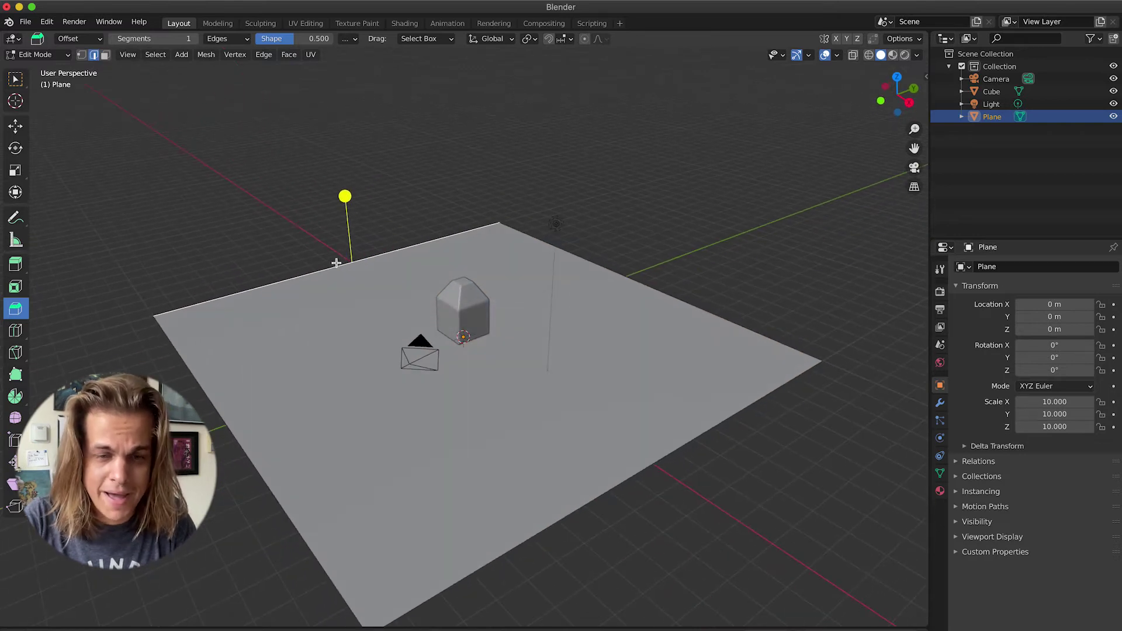
key("e")
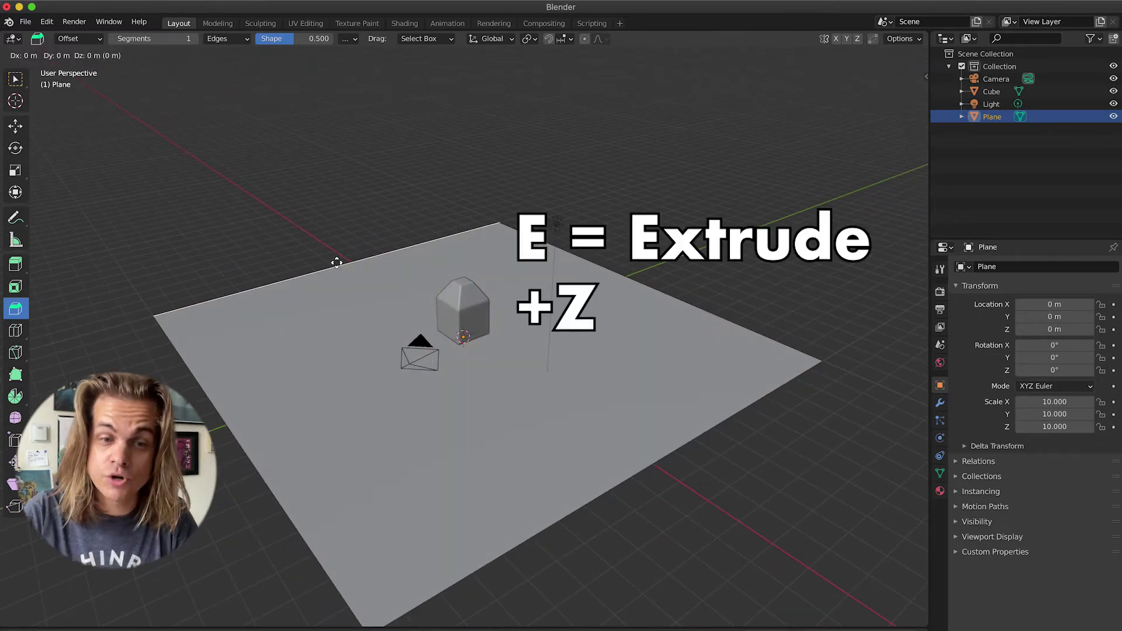
key("z")
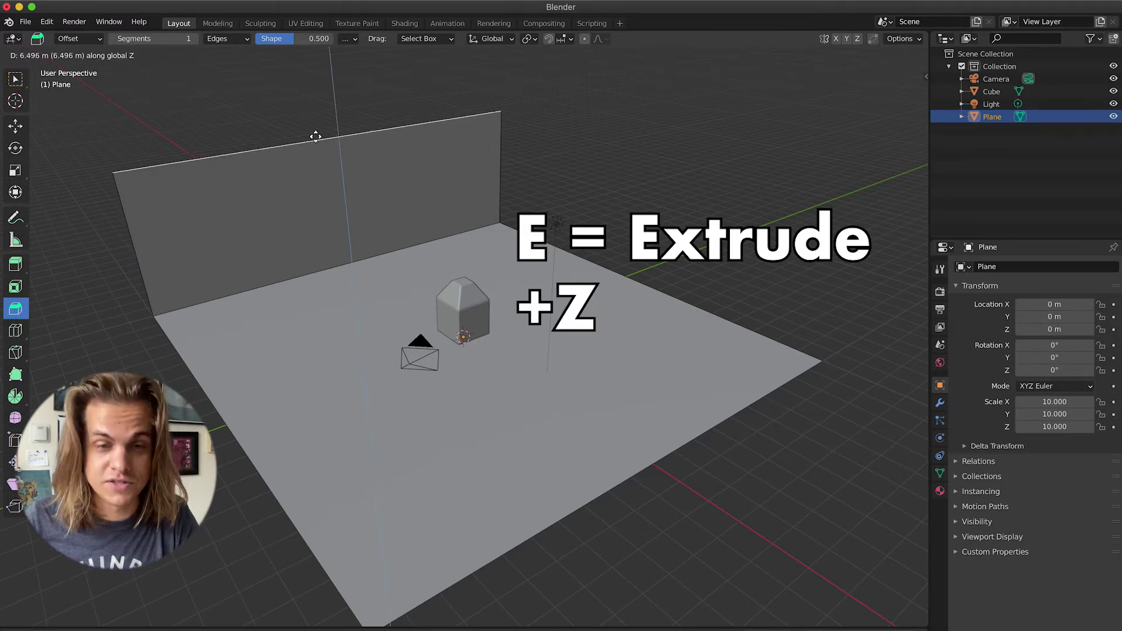
left_click(310, 67)
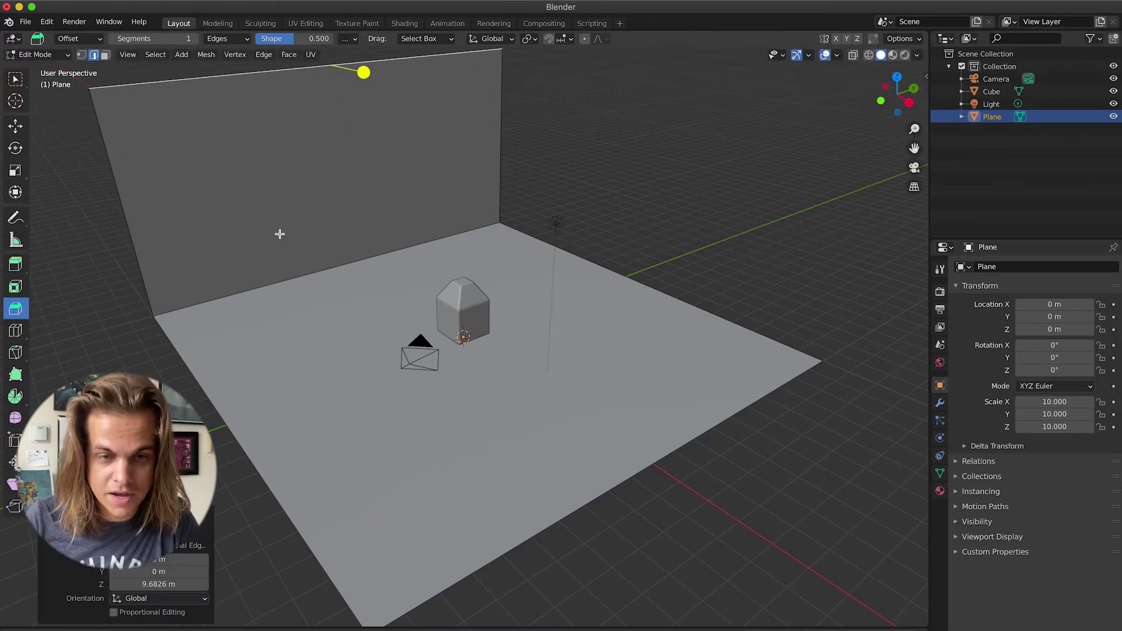
- Bevel the edge between floor and wall with a width of 0.187 m and 100 segments, and return to Object Mode
left_click(241, 293)
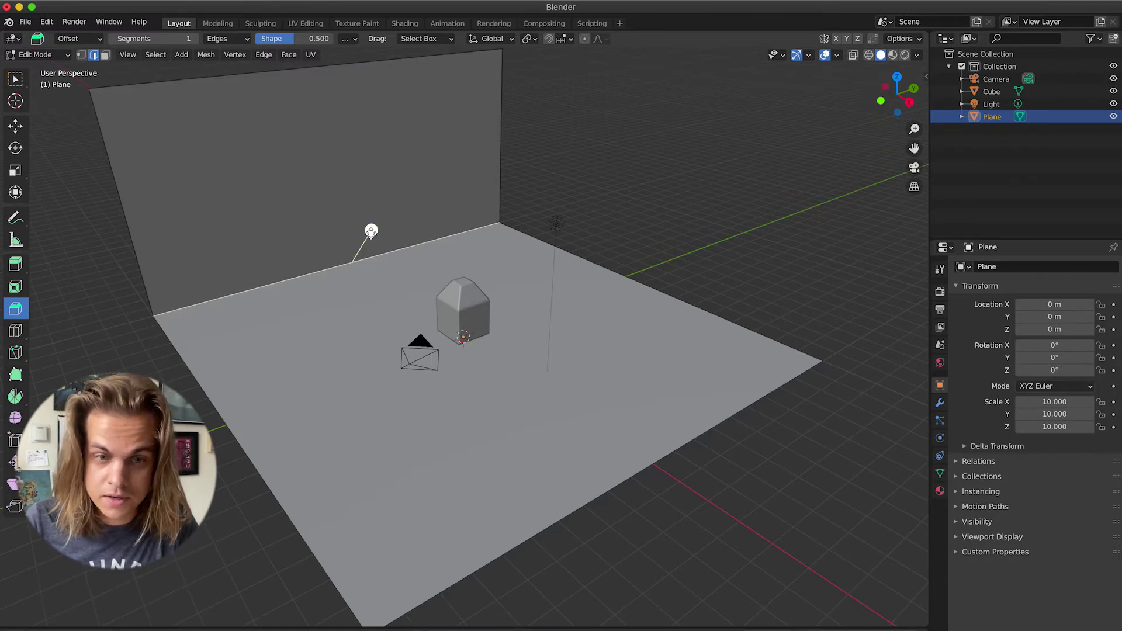
left_click_drag(371, 232, 390, 223)
left_click_drag(138, 434, 245, 435)
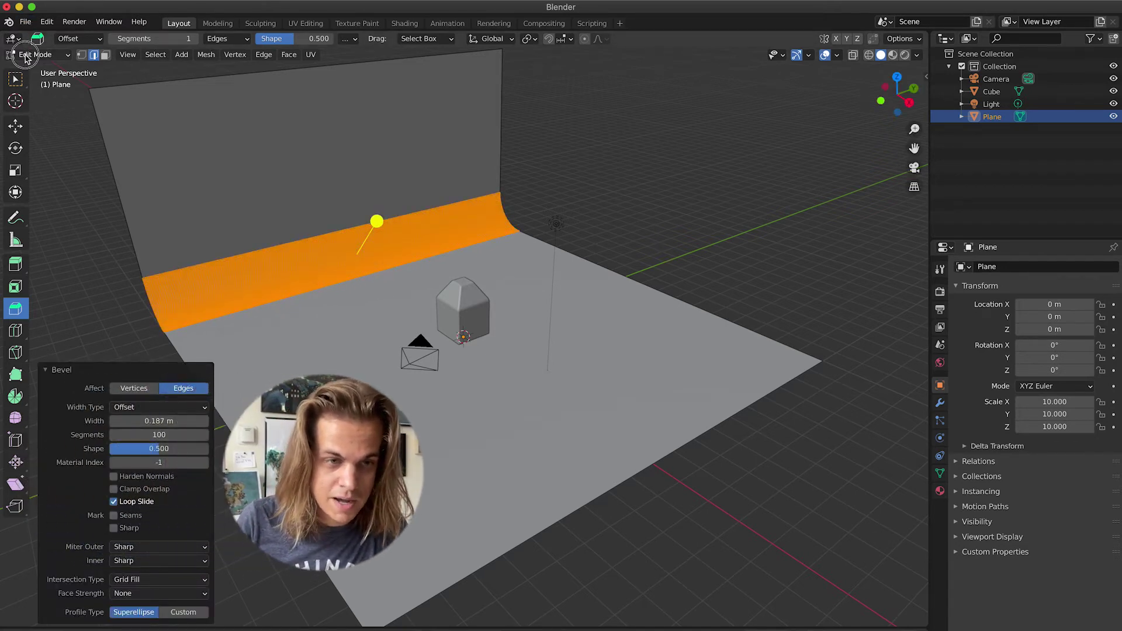
left_click(26, 55)
left_click(29, 70)
scroll(263, 225, "left", 5)
scroll(264, 224, "right", 4)
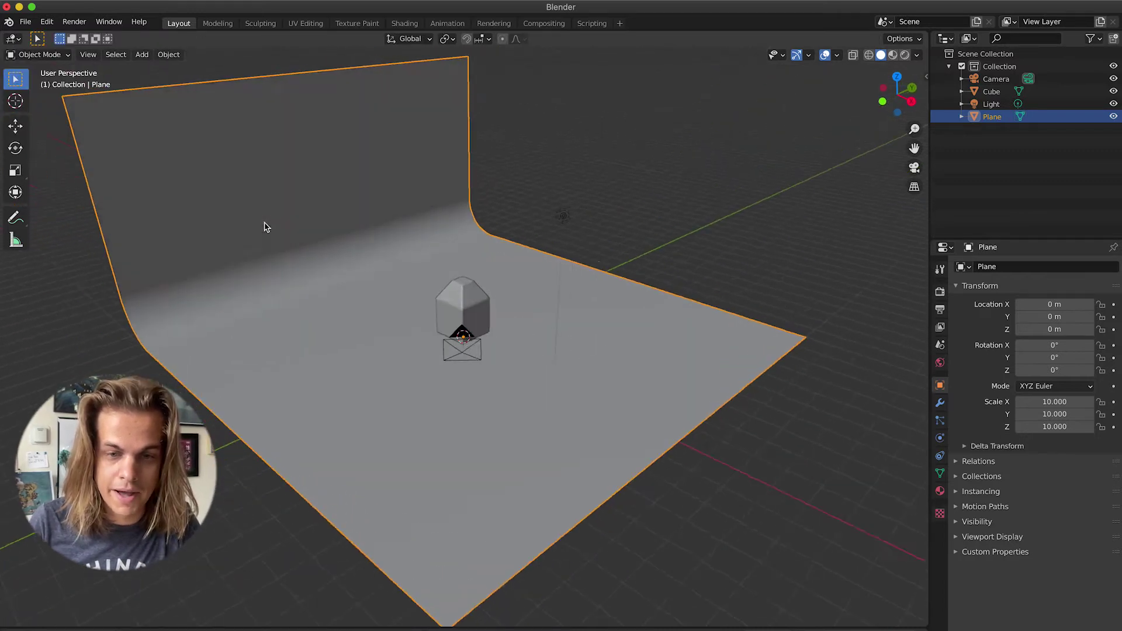
- Delete the default camera and add a new camera to the scene
scroll(264, 227, "left", 2)
left_click(411, 354)
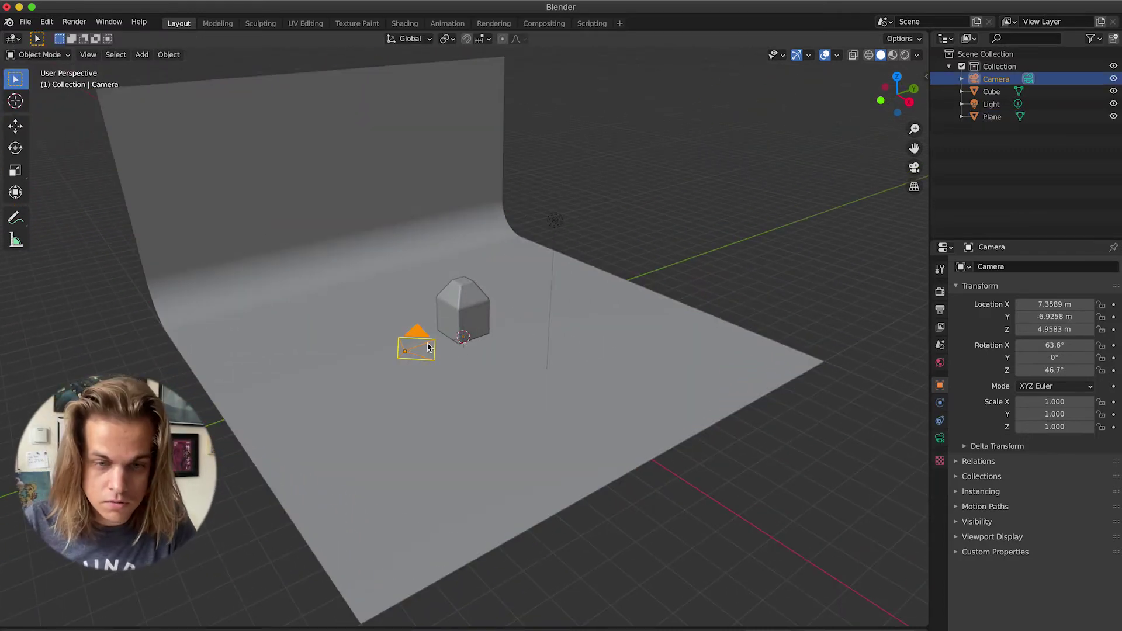
key("x")
left_click(504, 296)
scroll(502, 295, "up", 3)
key("shift+a")
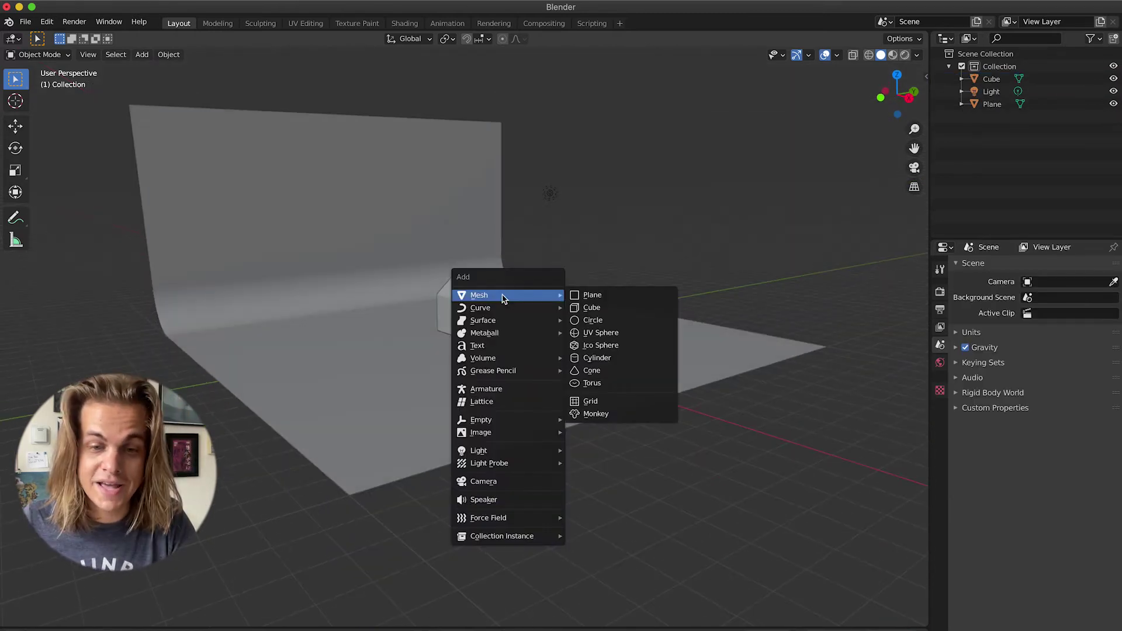
left_click(483, 481)
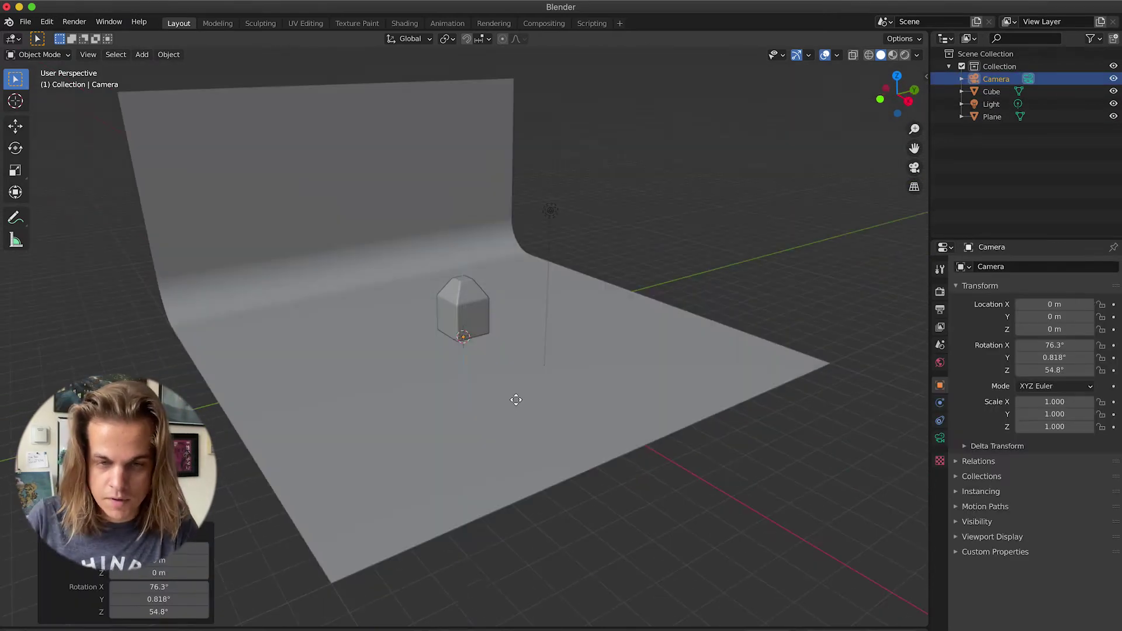
- Move the new camera about 3.1 m up along Z and about 12.2 m along X
key("g")
key("z")
left_click(519, 328)
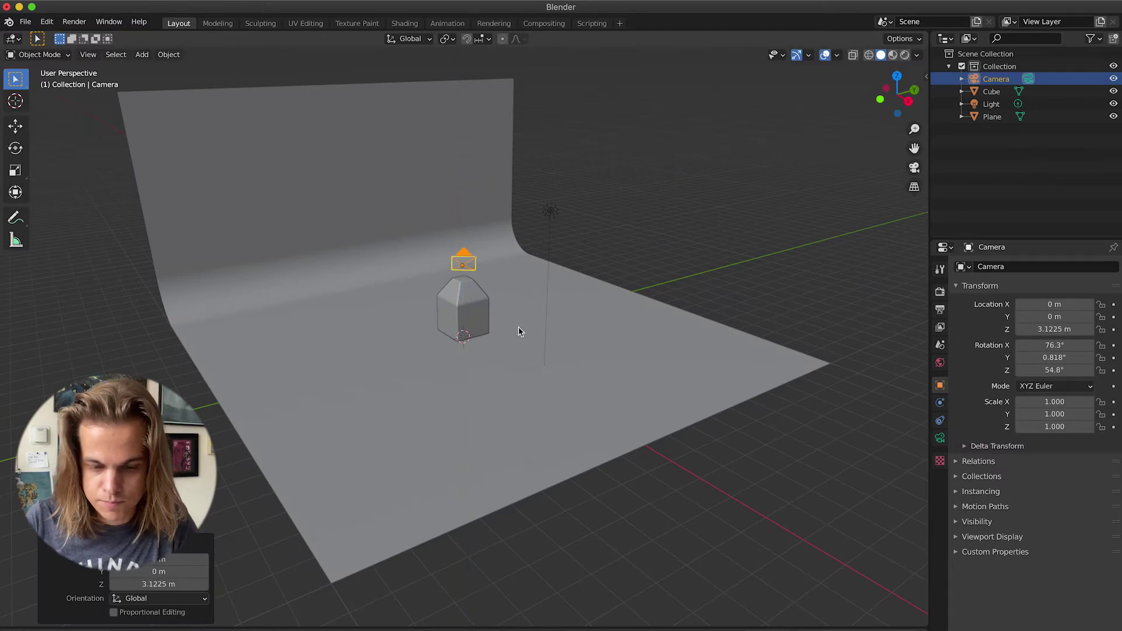
key("g")
key("x")
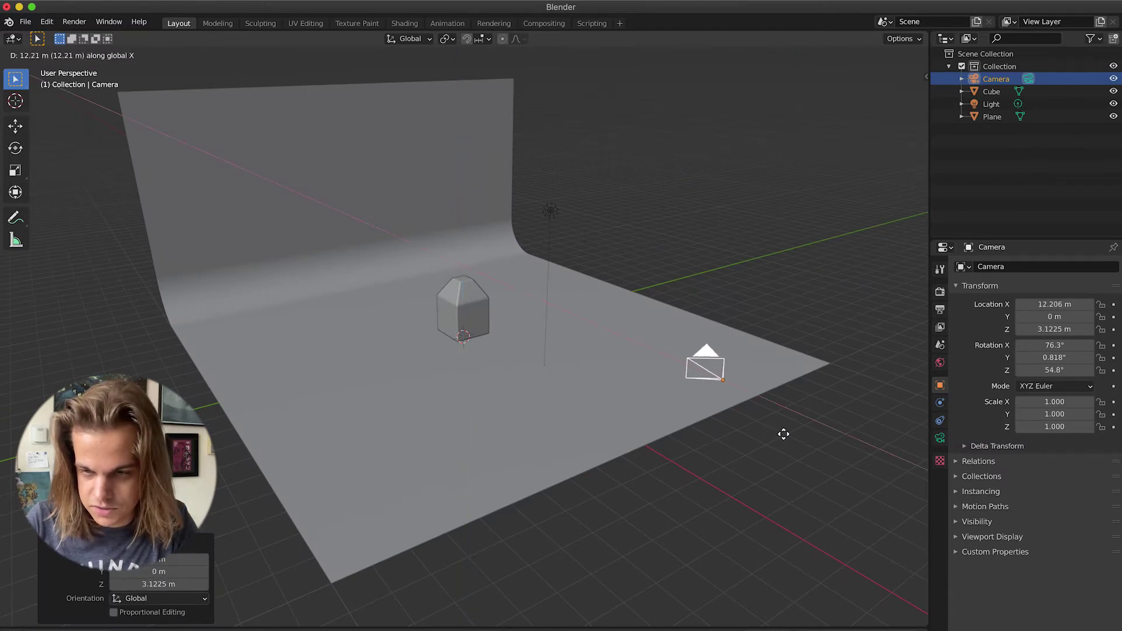
left_click(786, 432)
middle_click_drag(861, 417, 889, 416)
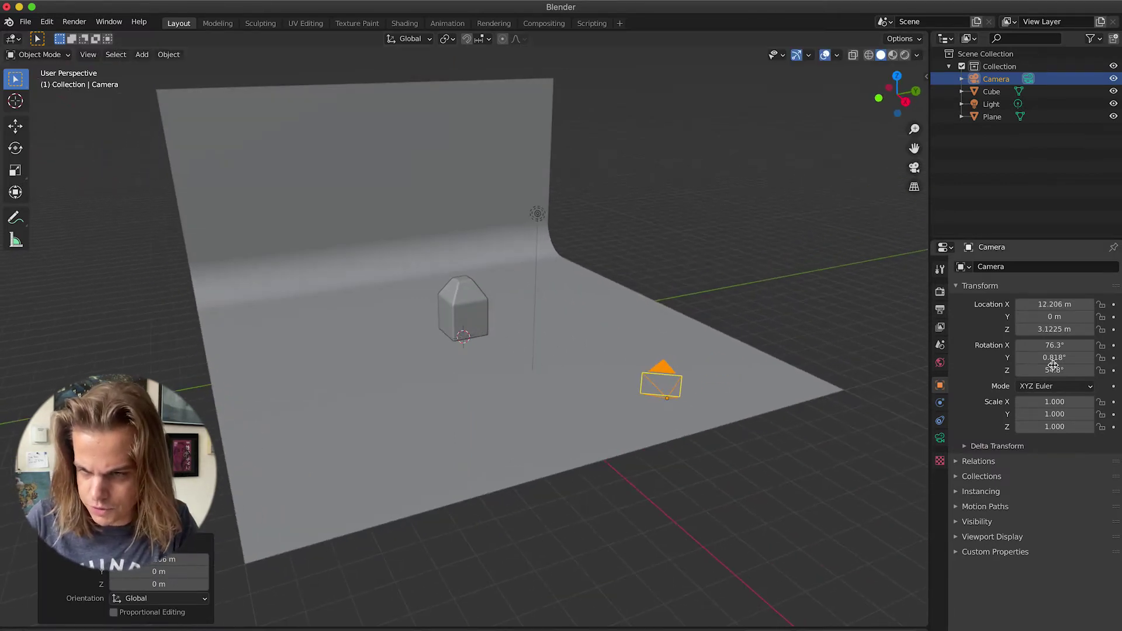
- Reset the new camera's X, Y and Z rotation to 0°
left_click(1072, 345)
key("Return")
left_click(1058, 359)
type("0")
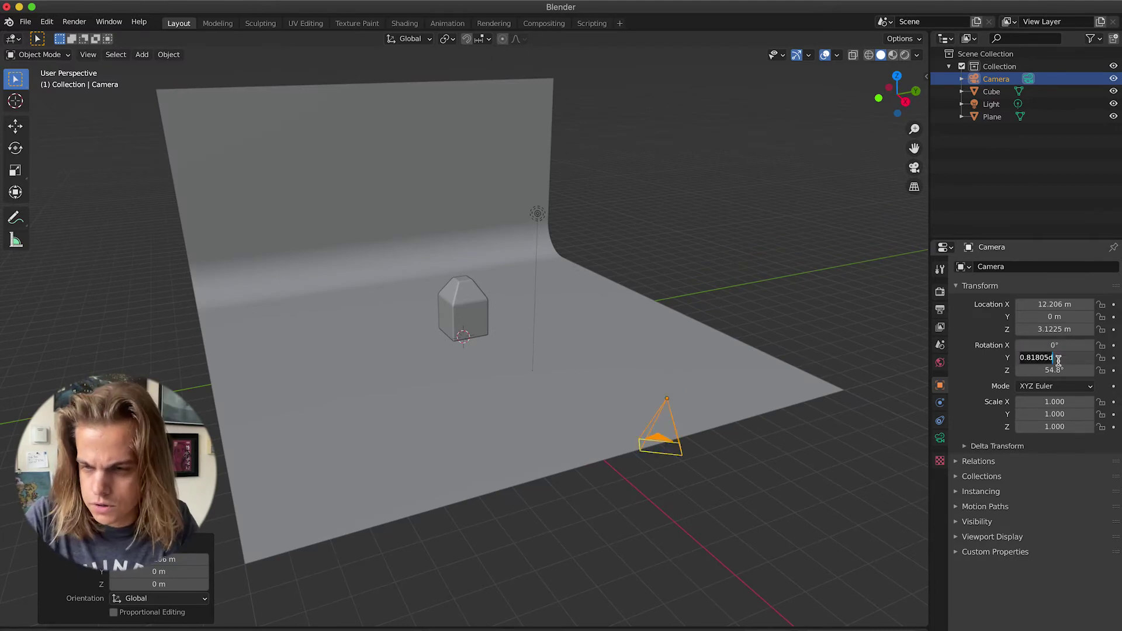
key("Return")
left_click(1054, 370)
type("0")
key("Return")
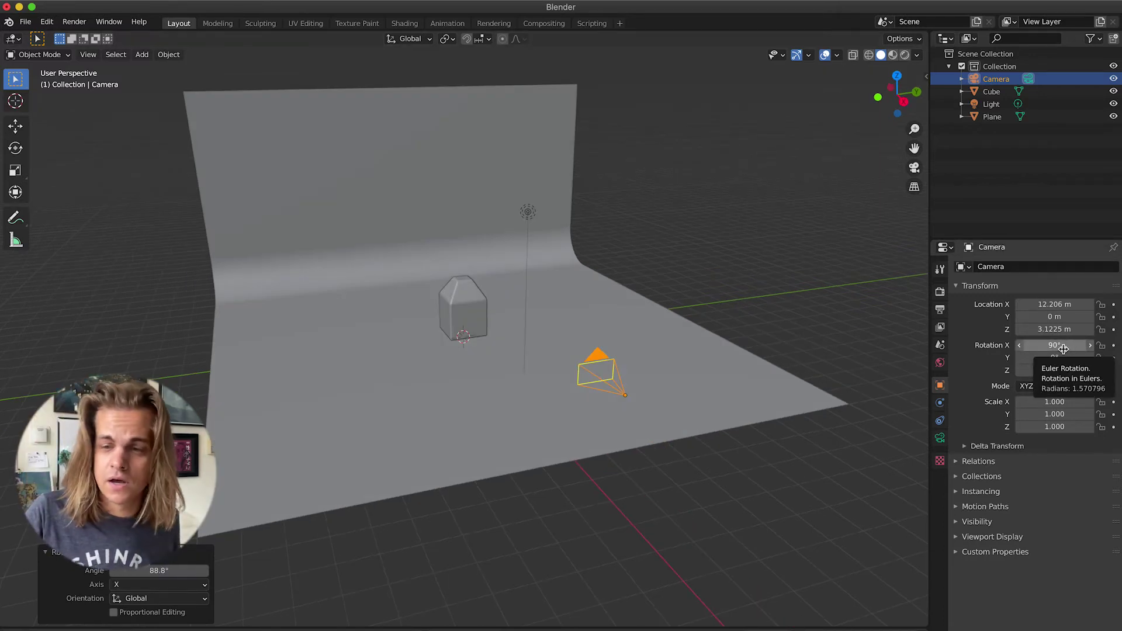
- Look through the camera and lower it about 0.92 m along Z to frame the beveled object
middle_click_drag(555, 367, 579, 366)
scroll(579, 367, "right", 3)
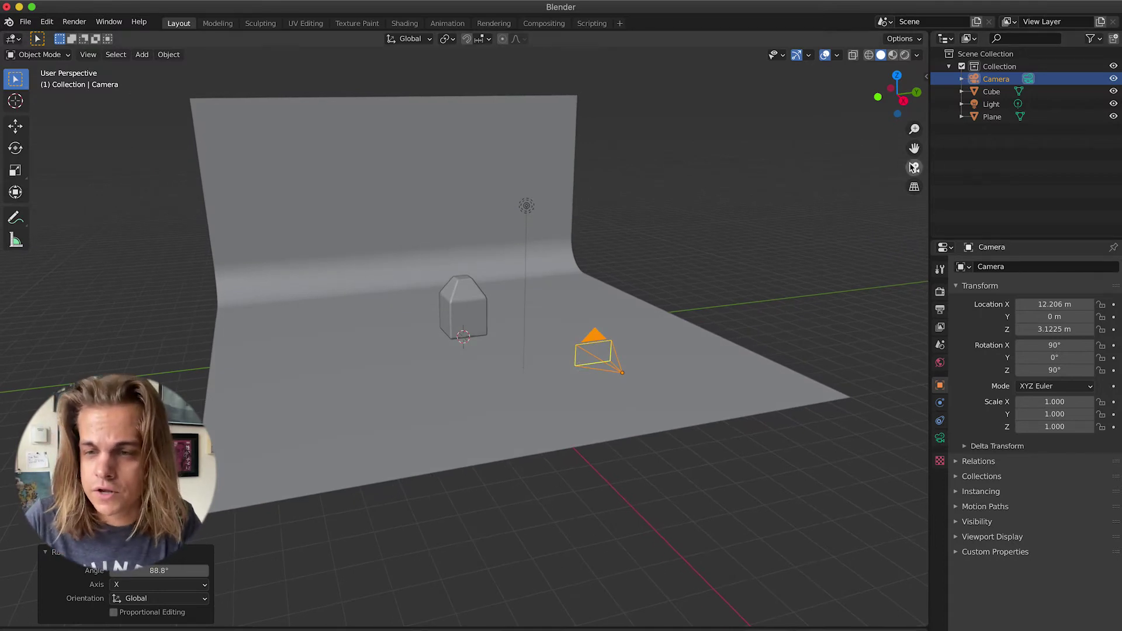
left_click(913, 167)
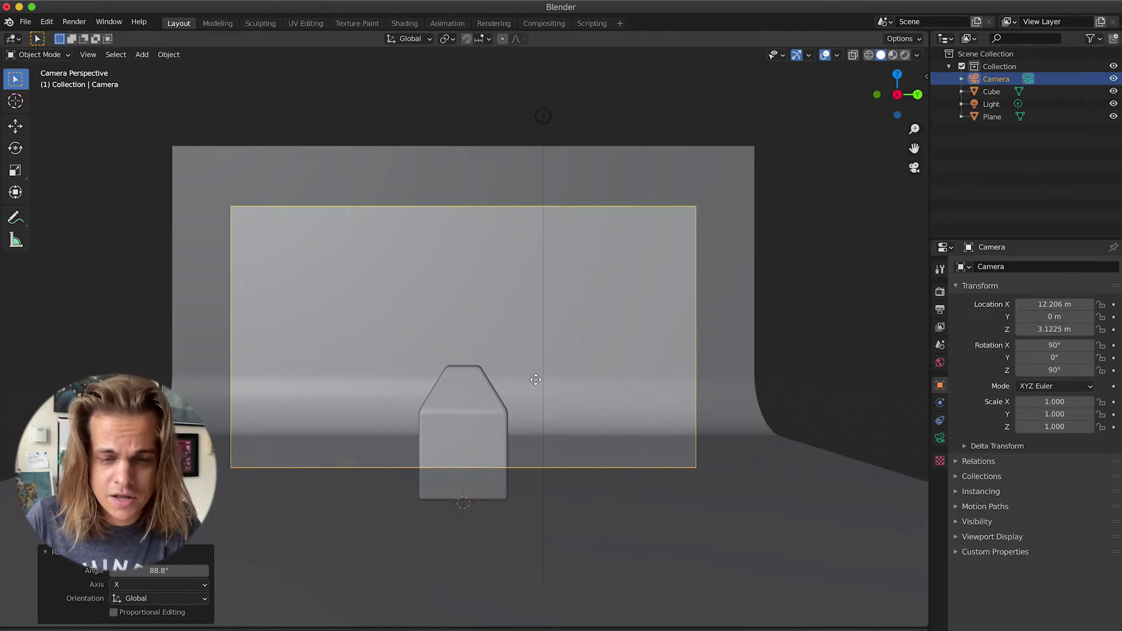
key("g")
key("x")
key("z")
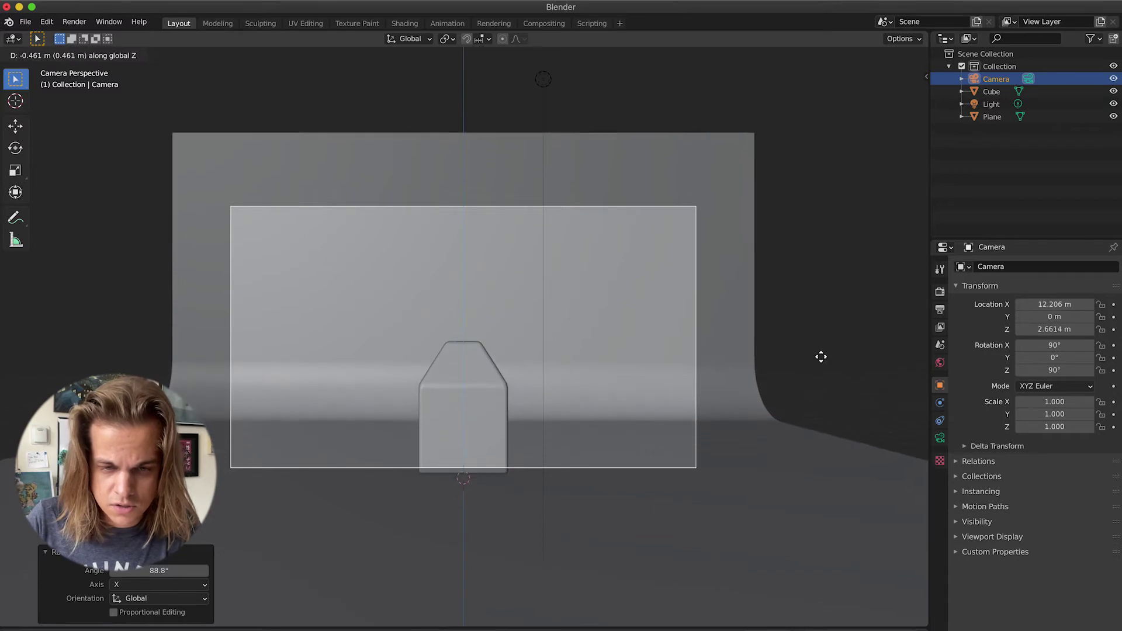
left_click(874, 408)
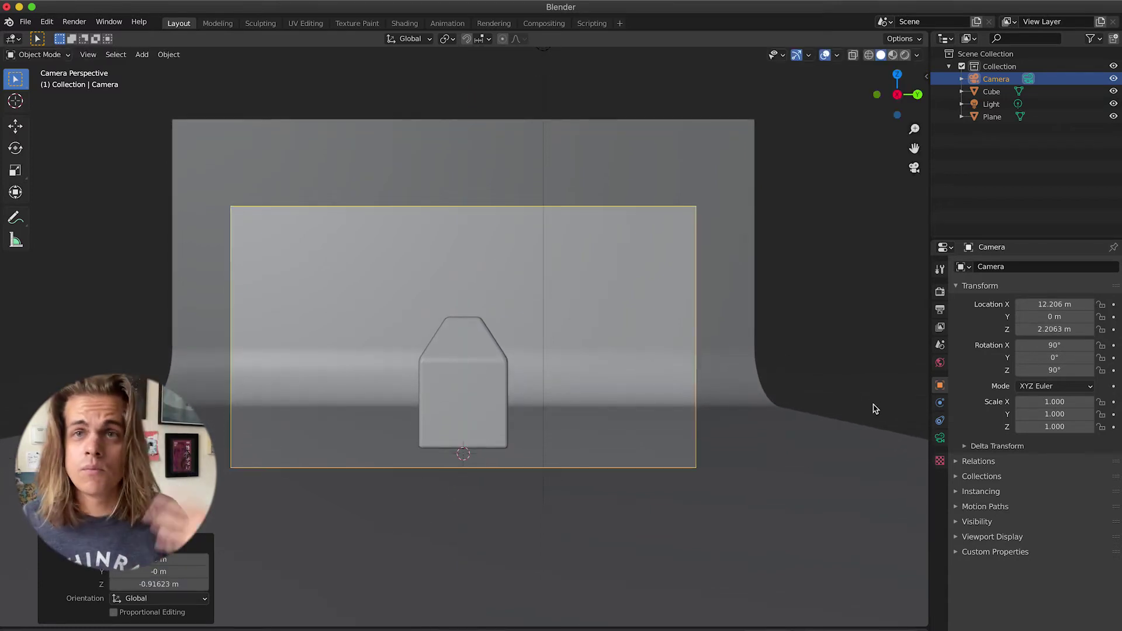
- Move the beveled cube about 2.2 m along negative Y and rotate it about -37° around Z
left_click(991, 91)
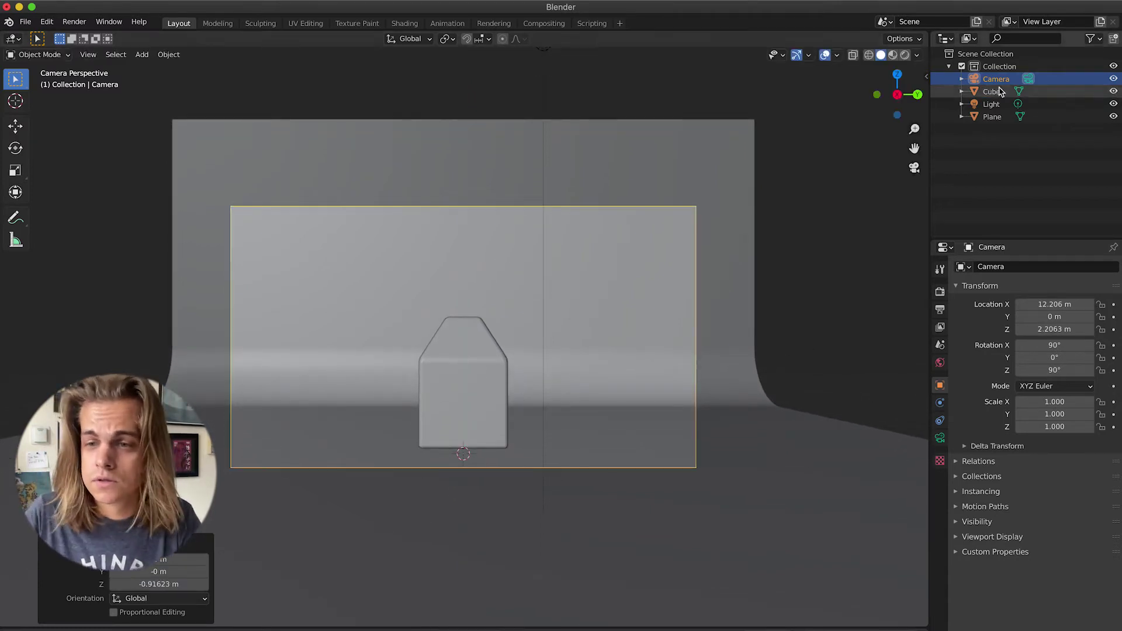
key("g")
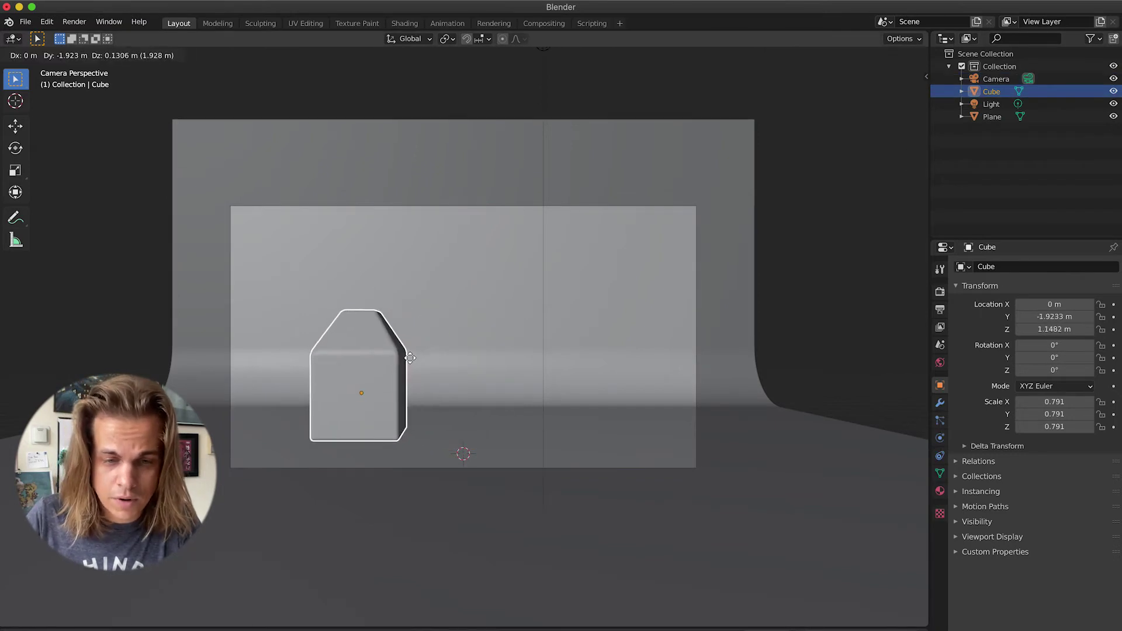
left_click(397, 366)
key("r")
key("z")
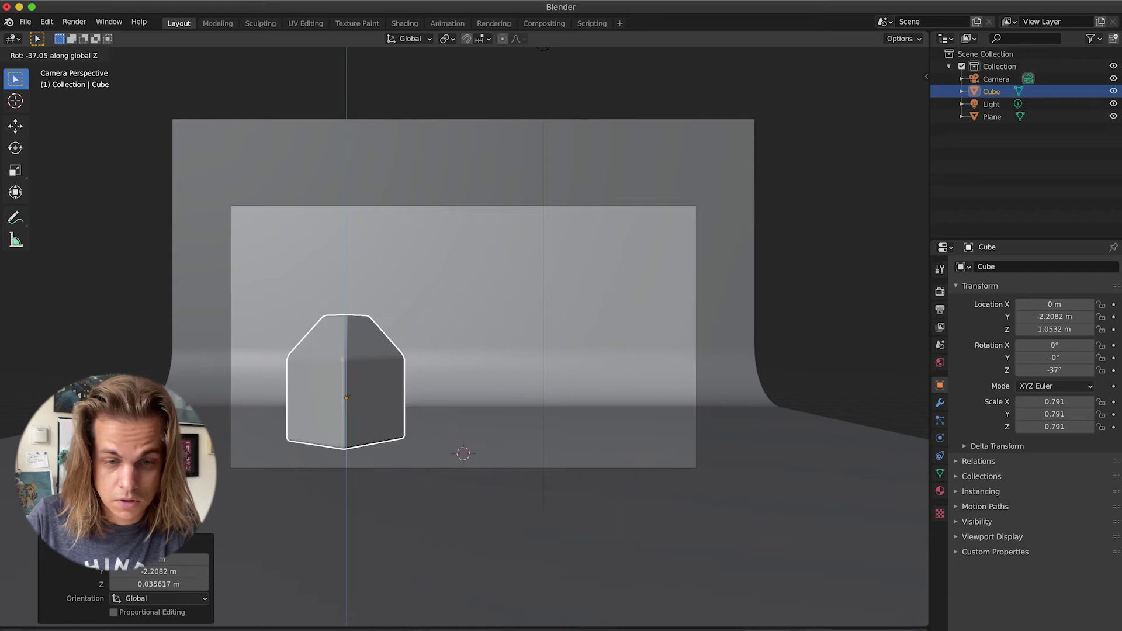
left_click(347, 397)
- Scale the beveled cube by about 0.64 and lower it about 0.51 m along Z onto the floor
key("s")
left_click(423, 361)
key("g")
key("z")
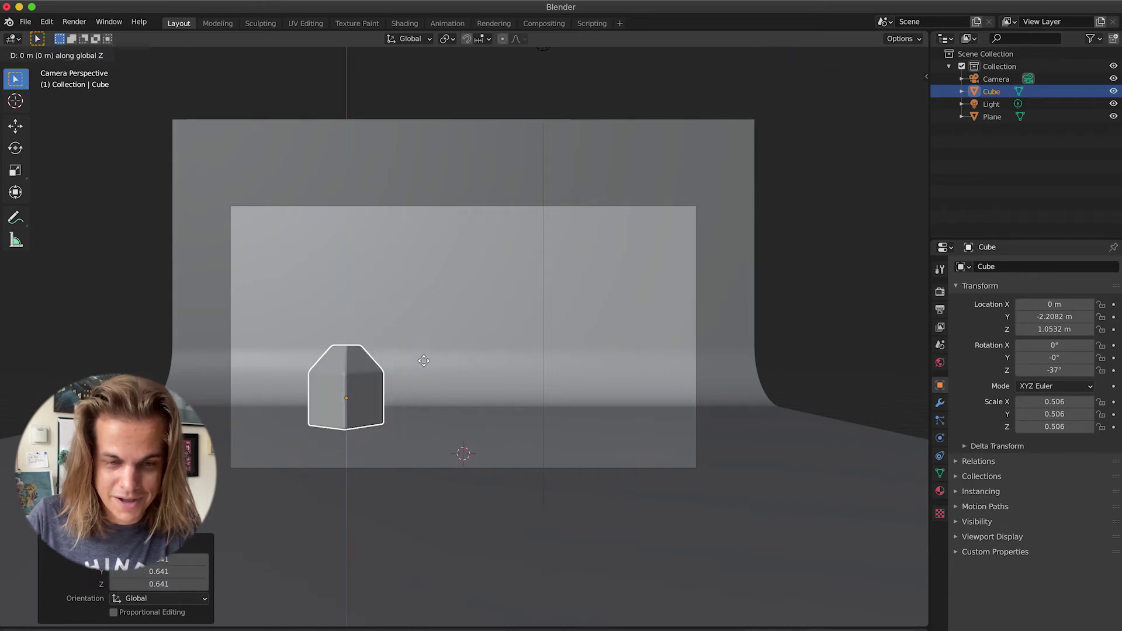
left_click(418, 390)
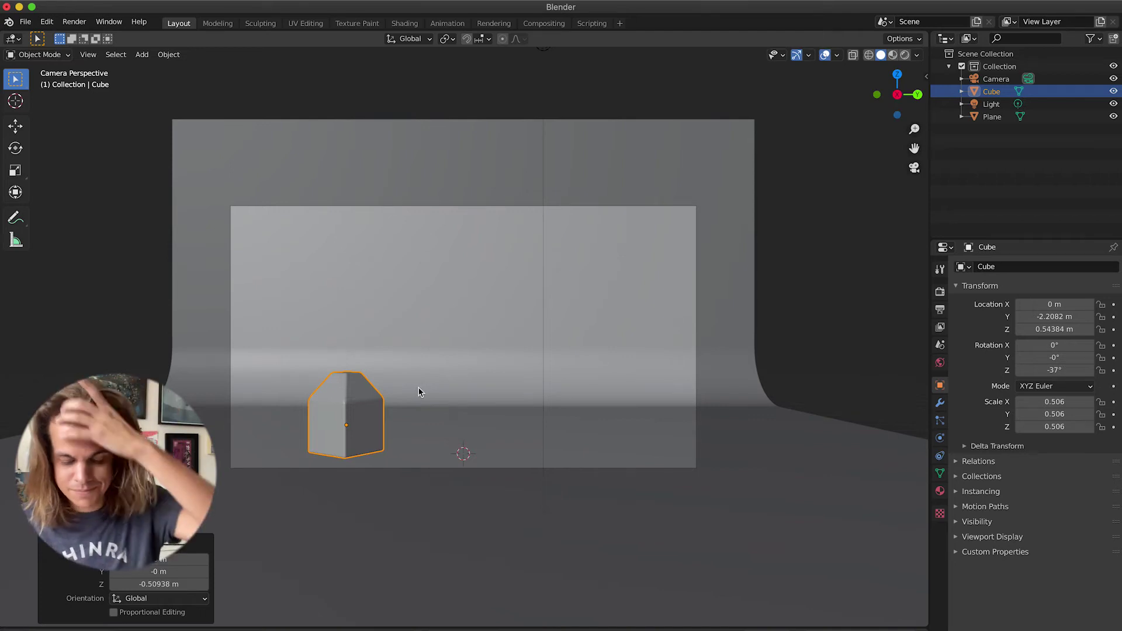
- Add a mesh cylinder to the scene and raise it about 2.58 m along Z
middle_click_drag(418, 387, 419, 389)
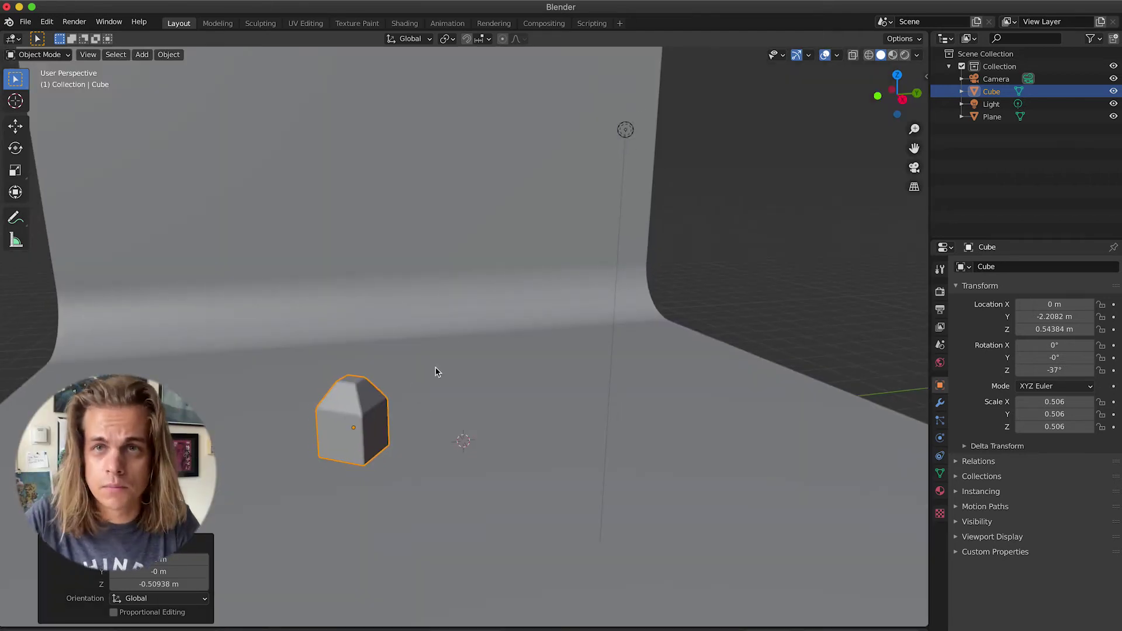
key("shift+a")
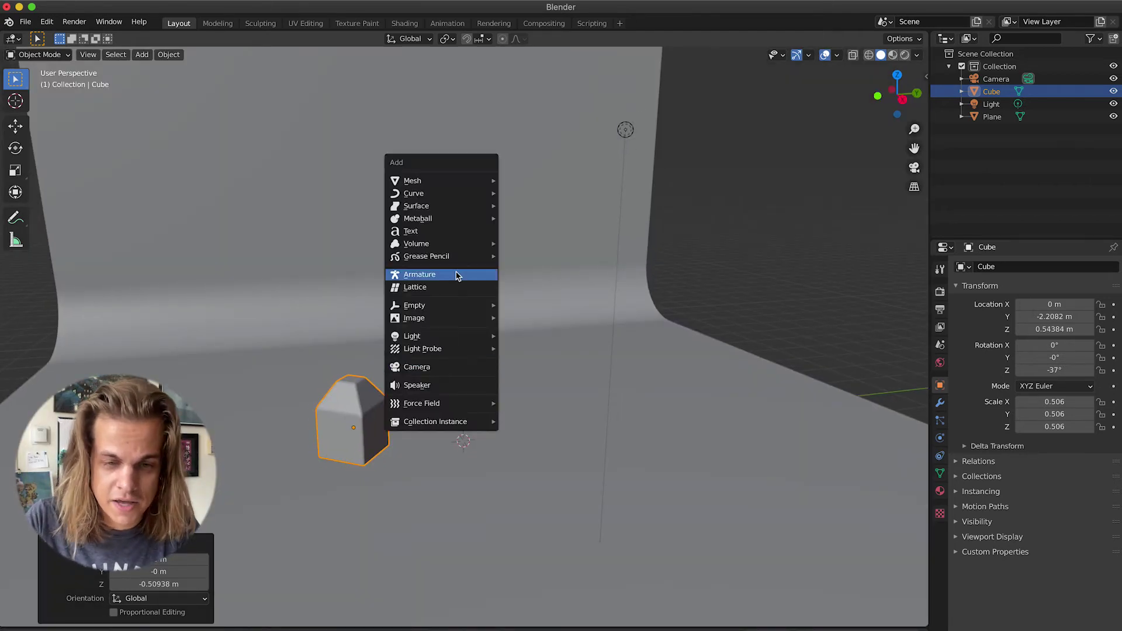
mouse_move(453, 184)
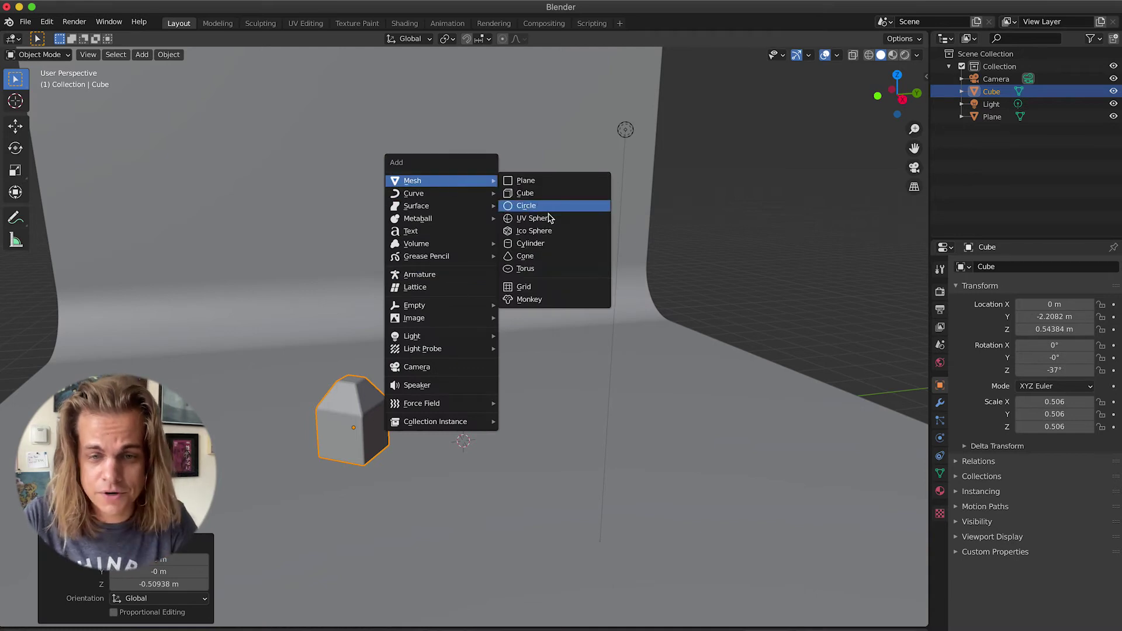
left_click(552, 244)
key("g")
key("z")
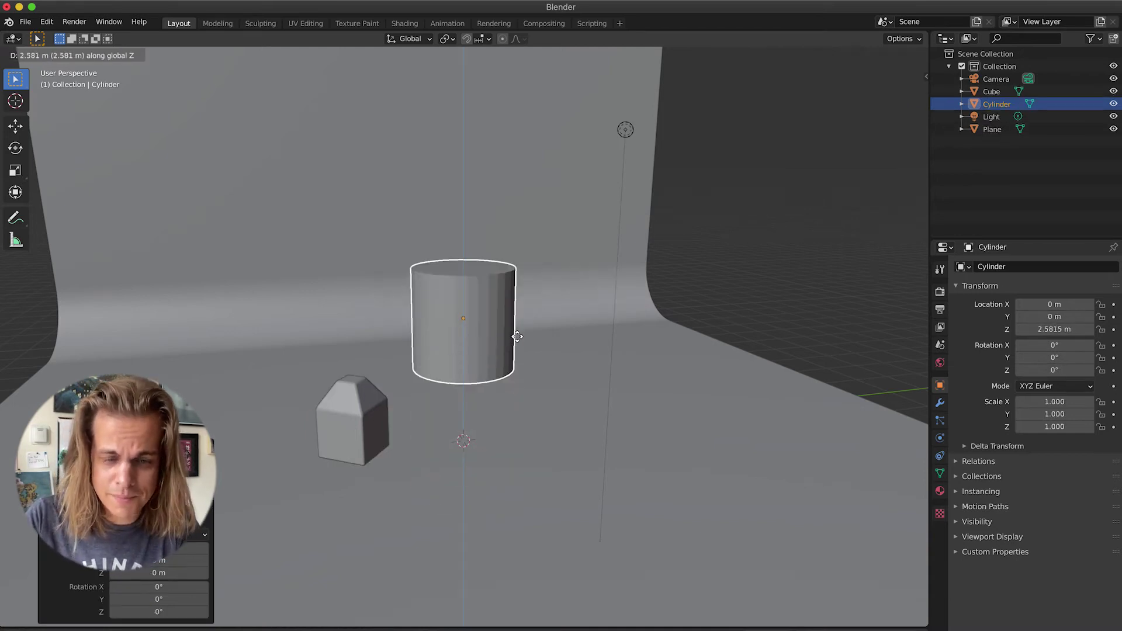
left_click(506, 317)
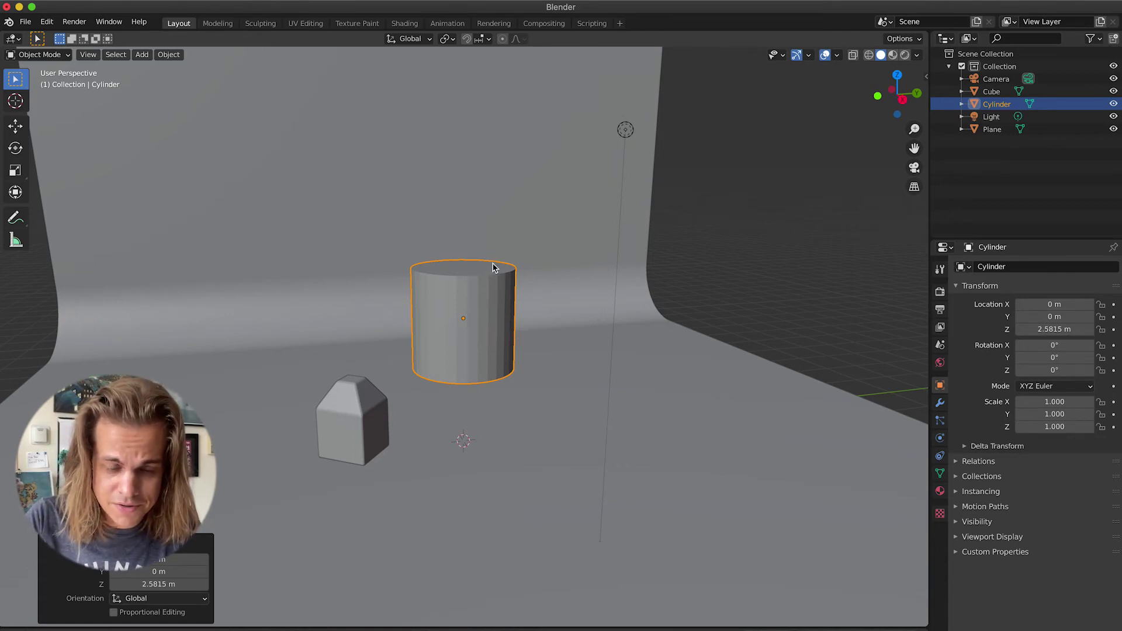
- Flatten the cylinder into a thin disc by scaling it along Z to about 0.103
key("s")
key("z")
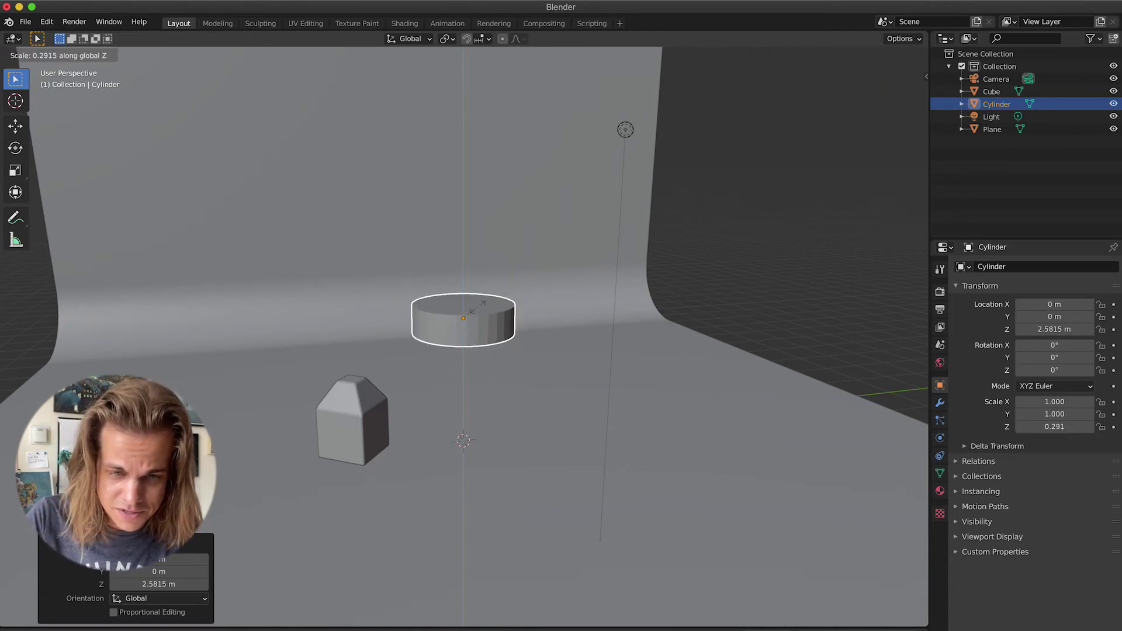
left_click(467, 315)
- In Edit Mode, recess the disc's top face: extrude it about 0.21 m, scale it by about 0.72 and lower it about 0.30 m
scroll(465, 314, "up", 3)
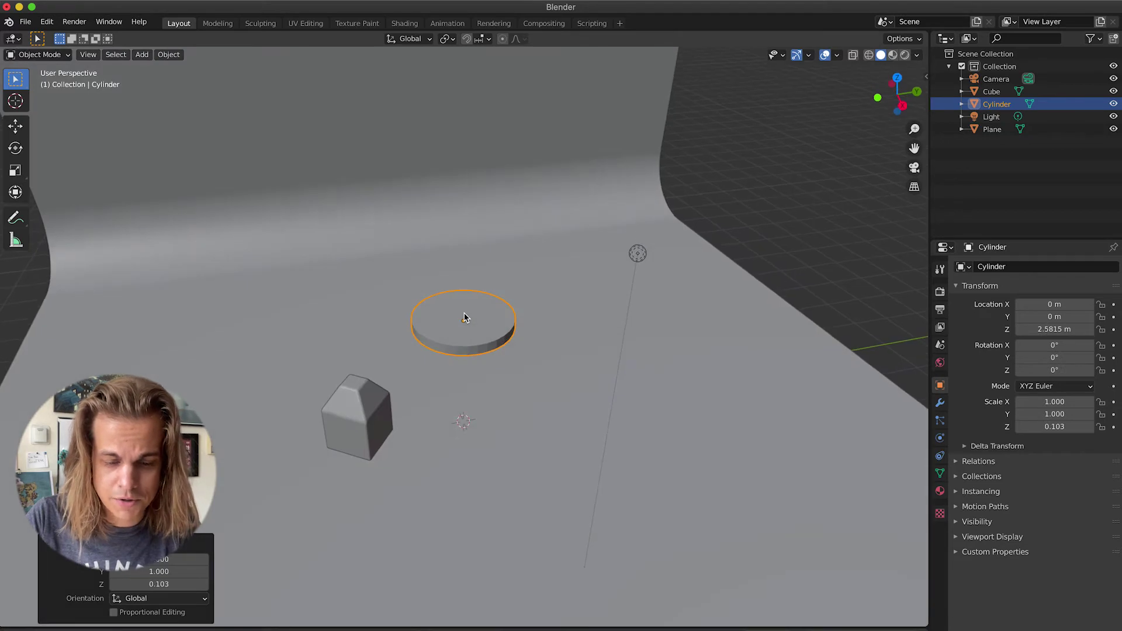
key("Tab")
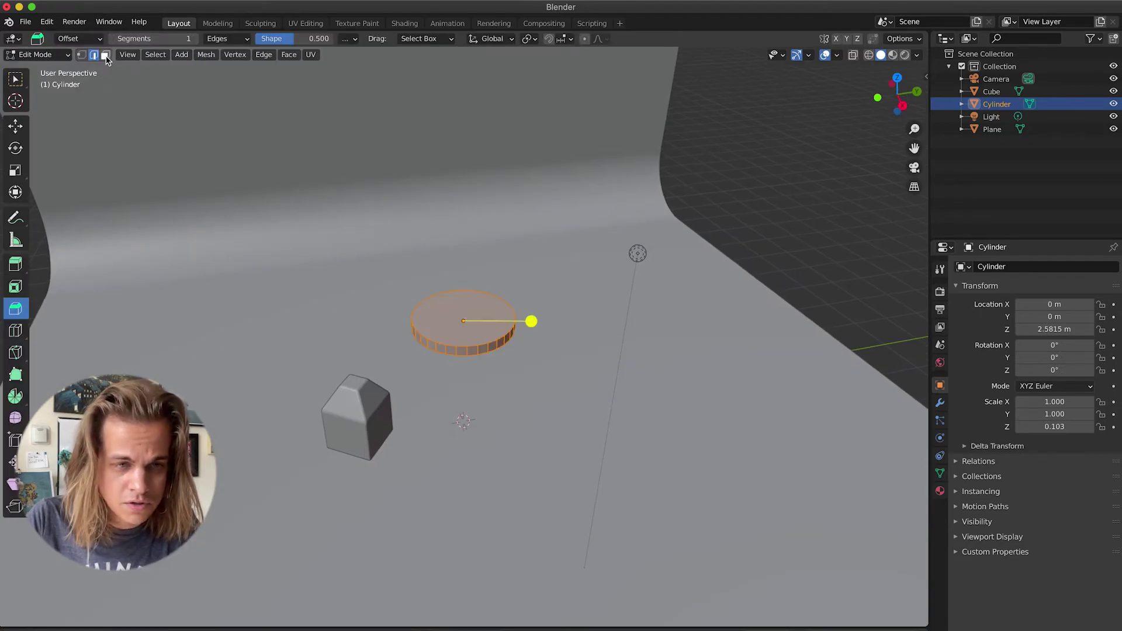
key("3")
left_click(446, 328)
key("e")
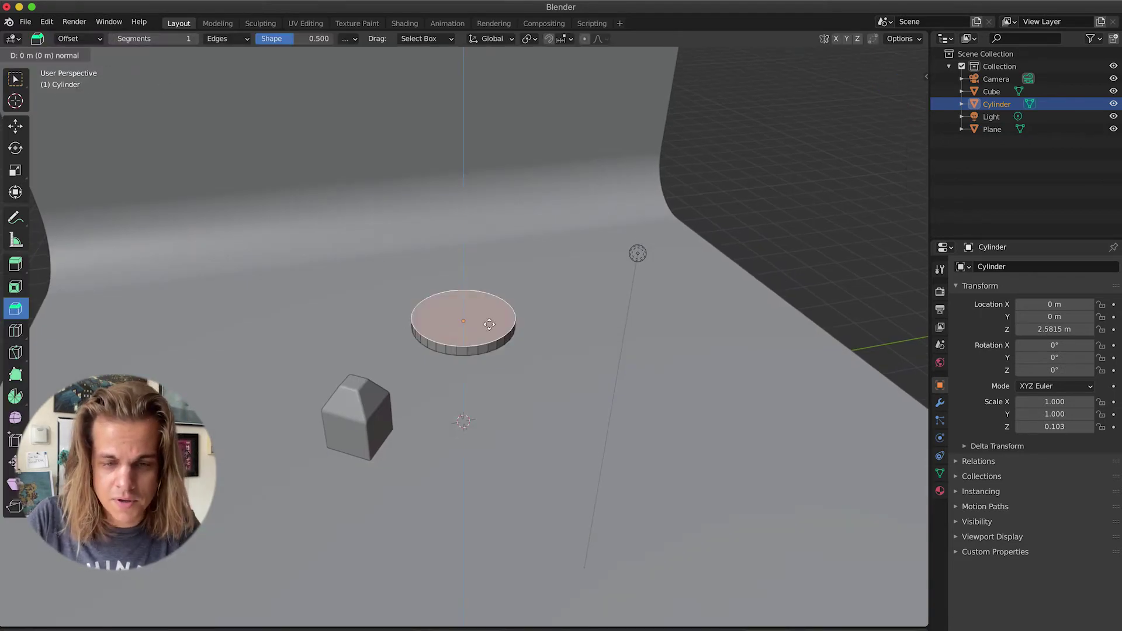
left_click(512, 308)
key("s")
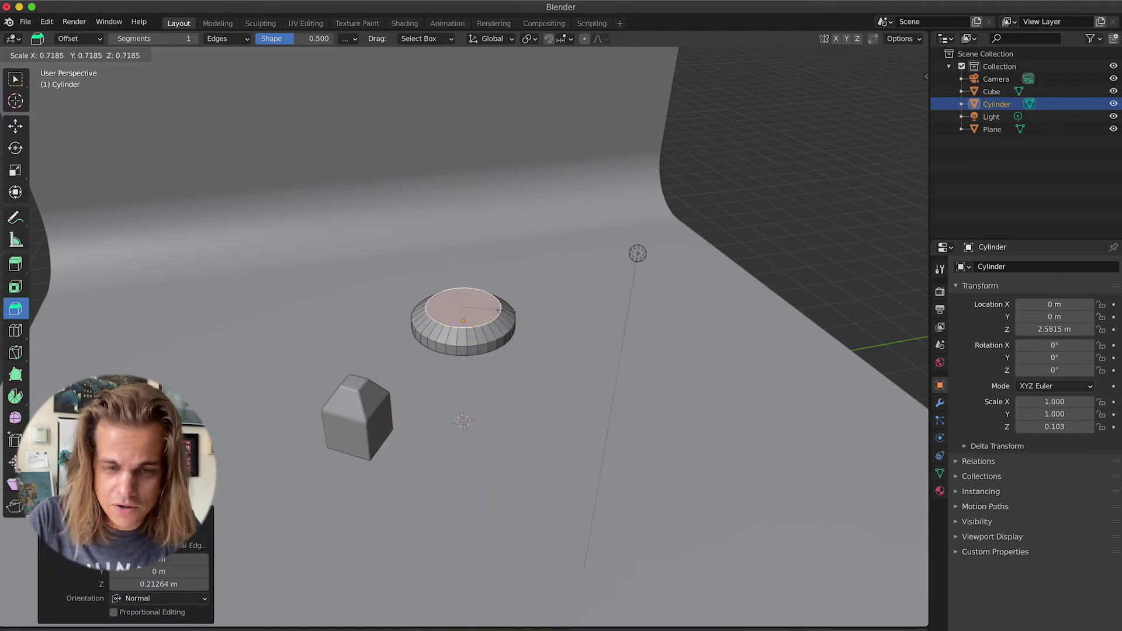
left_click(507, 311)
key("g")
key("z")
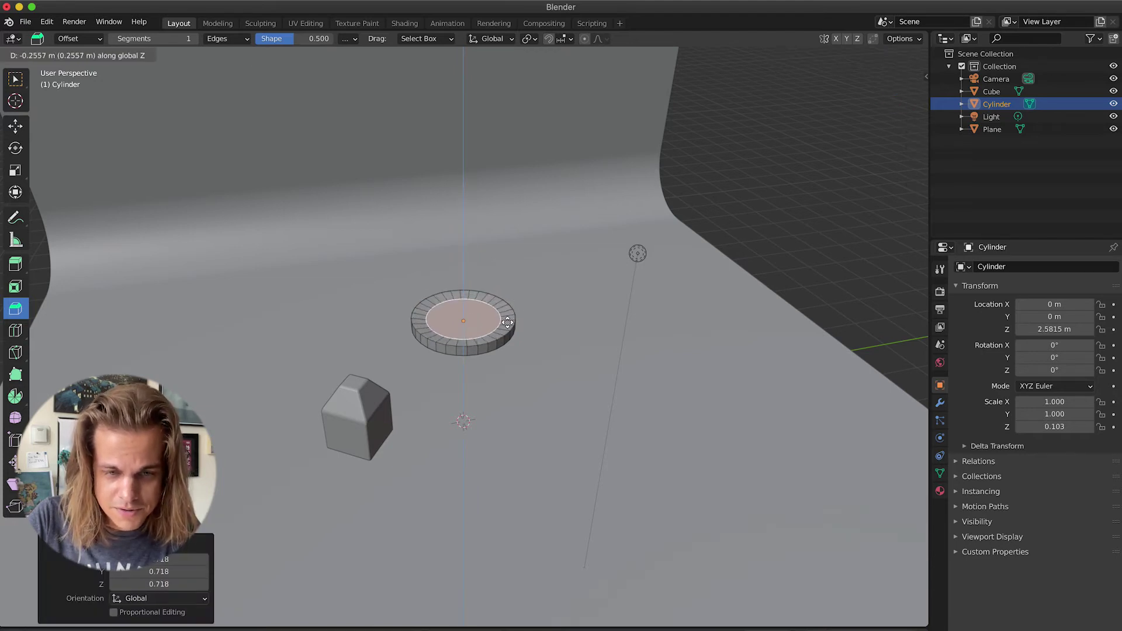
left_click(506, 324)
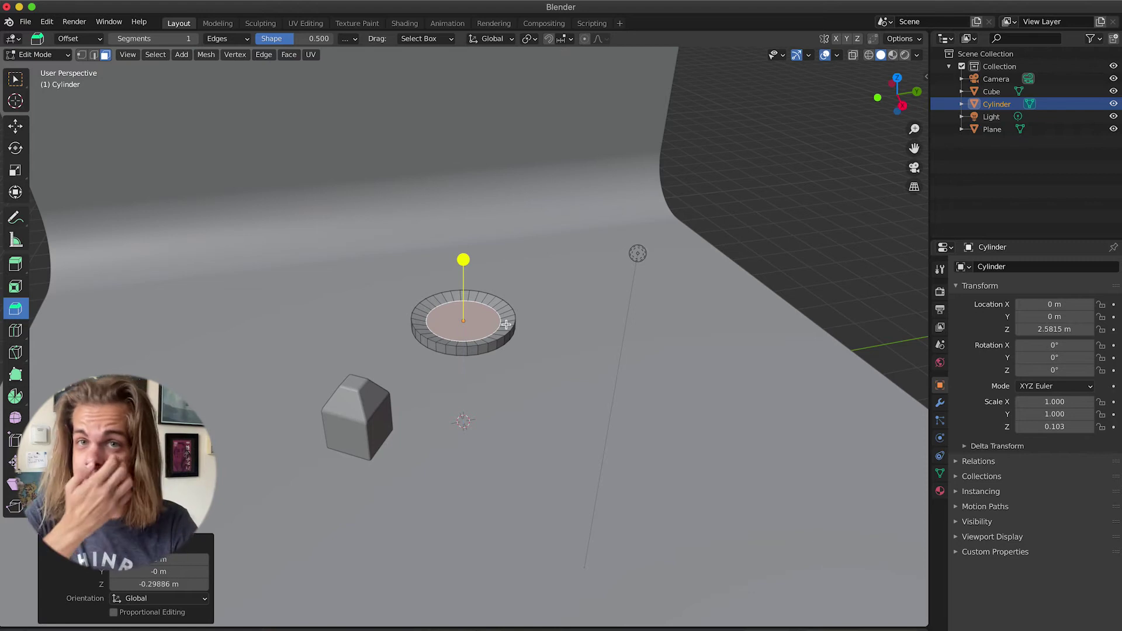
- Center the view on the selection, then extrude the disc's bottom face about 0.10 m down and scale it by about 0.74
key("grave")
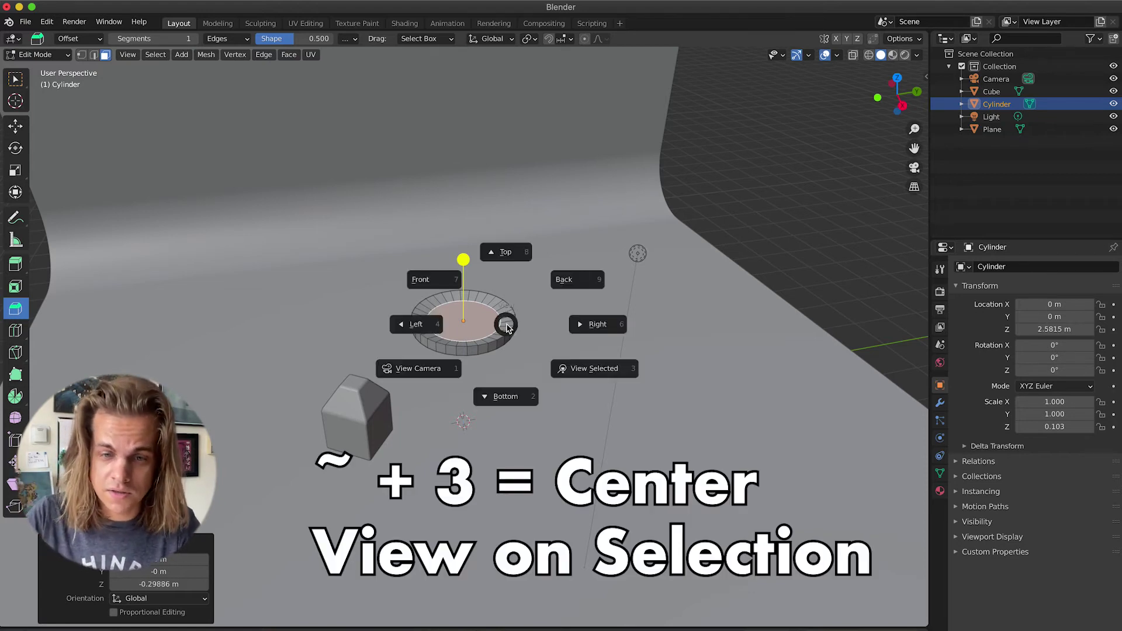
left_click(608, 370)
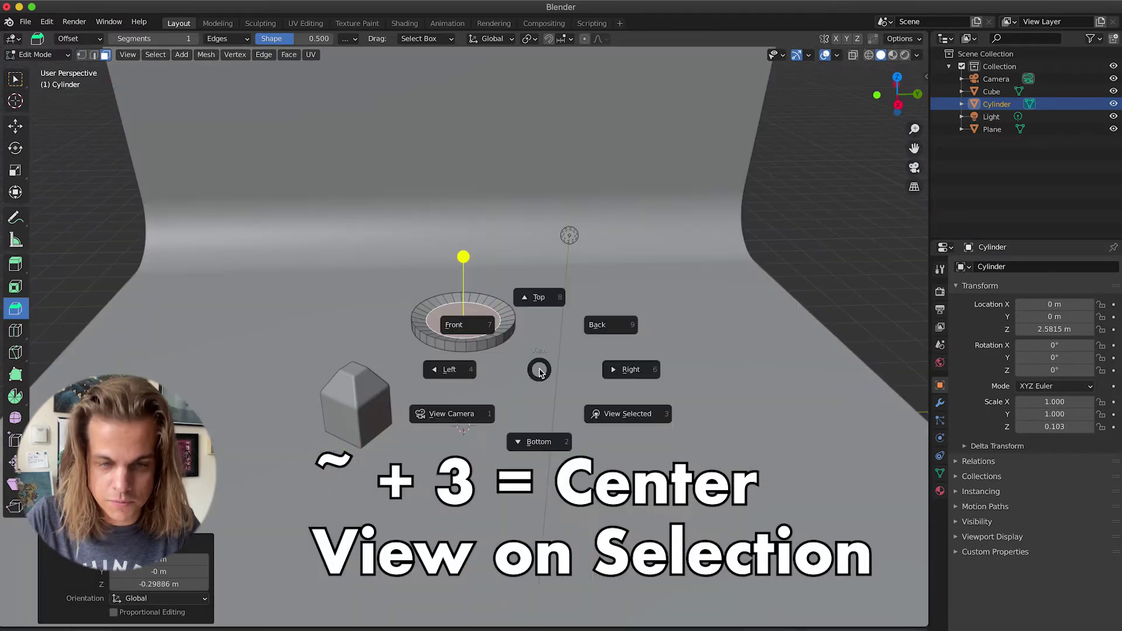
key("3")
scroll(539, 370, "down", 8)
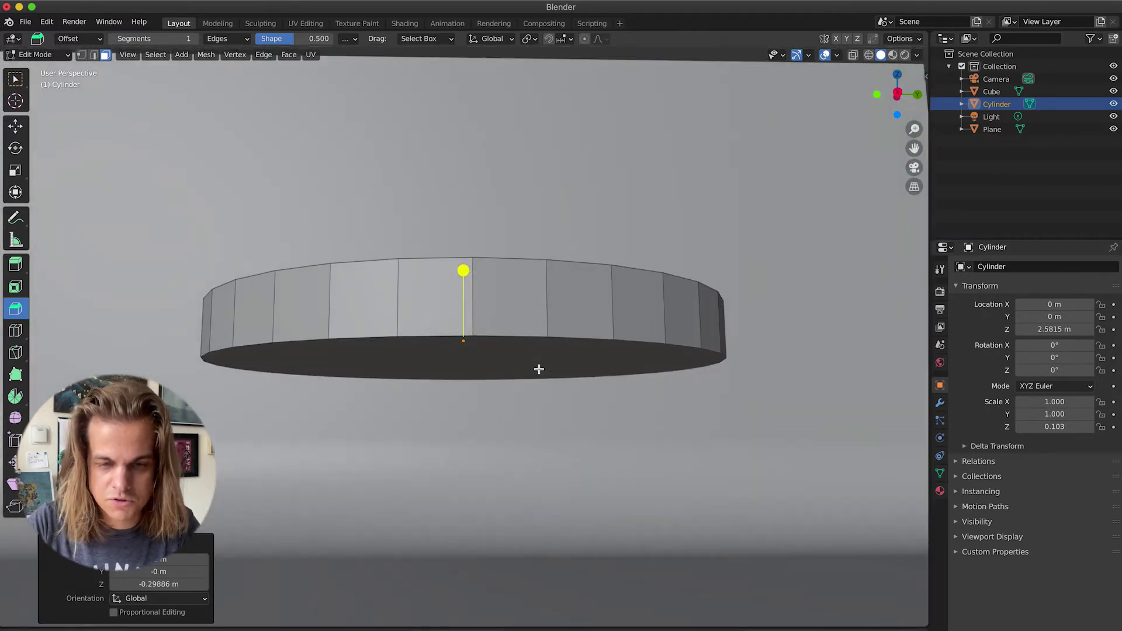
left_click(517, 360)
scroll(516, 360, "down", 4)
scroll(516, 360, "up", 3)
key("e")
left_click(522, 385)
key("s")
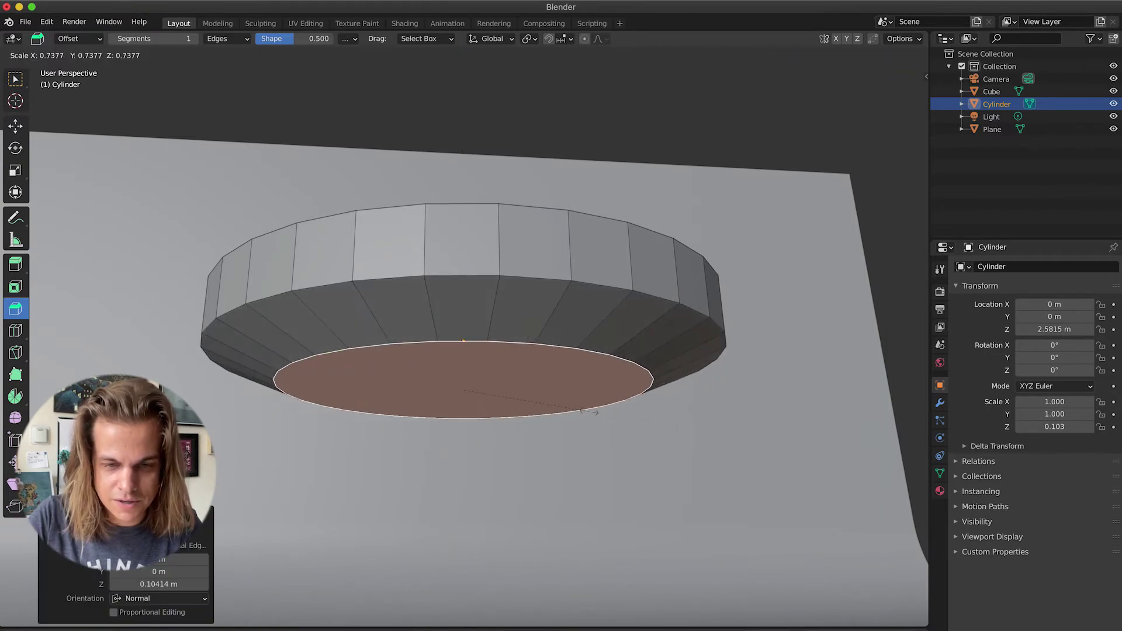
left_click(587, 408)
- Extrude the bottom face another 0.08 m or so and scale it by about 0.49
key("e")
left_click(589, 428)
key("s")
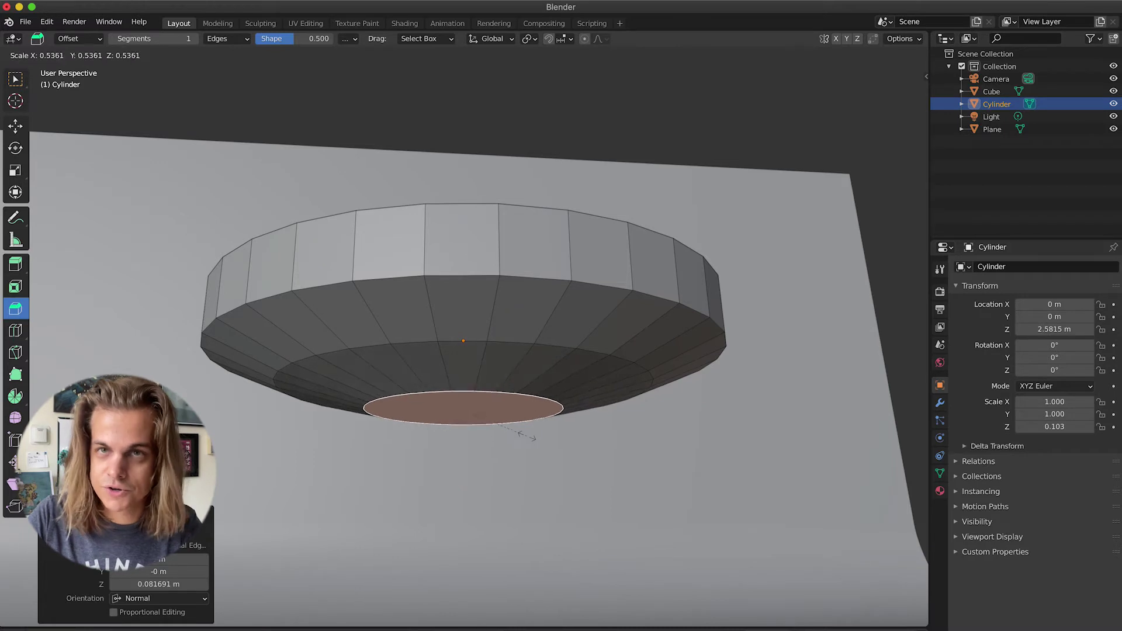
left_click(522, 431)
- Extrude the small bottom face about 0.10 m down and shrink it to a narrow tip
key("e")
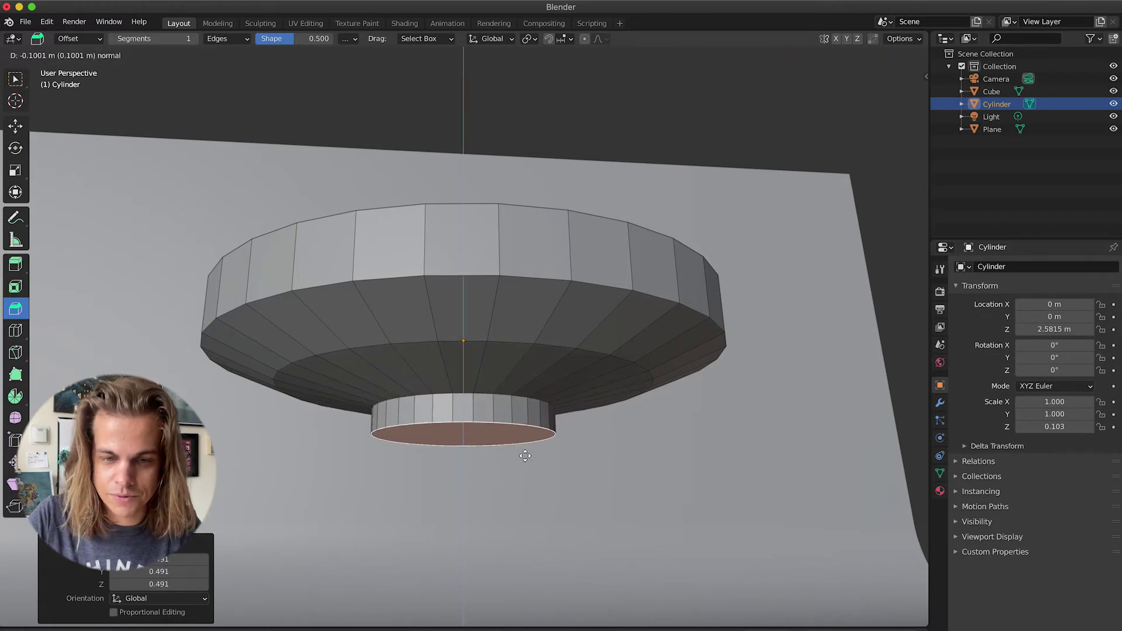
left_click(526, 457)
key("s")
left_click(470, 447)
- Enlarge the recessed top face by about 1.09 and return to Object Mode
key("s")
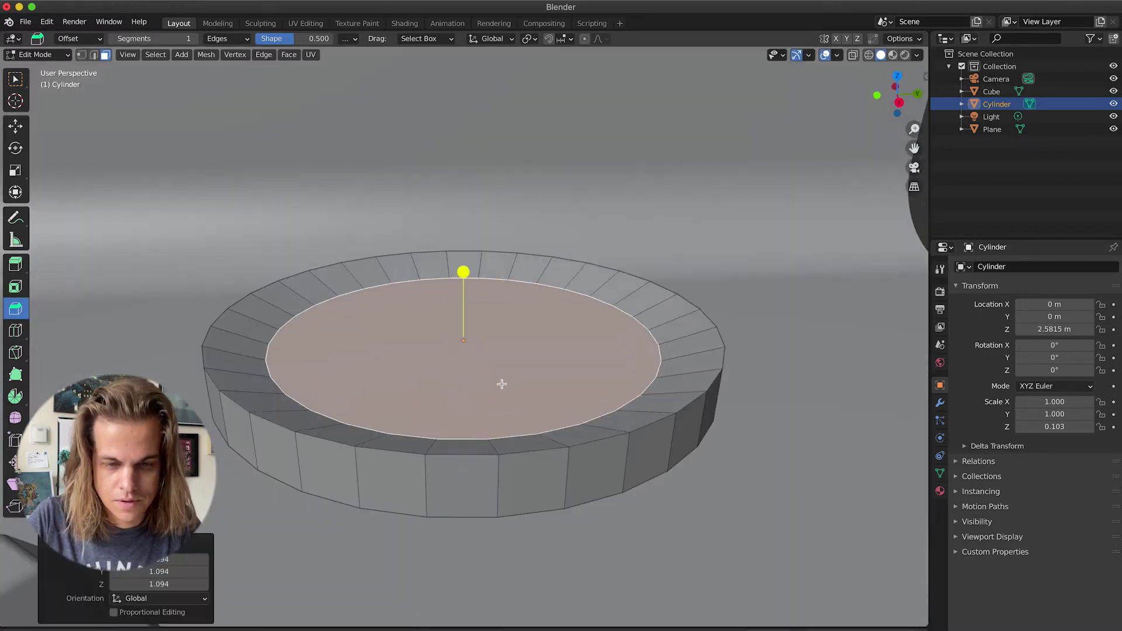
left_click(501, 384)
key("Tab")
- Add a mesh cone and raise it about 3.46 m along Z, above the dish
middle_click_drag(516, 381, 565, 246)
key("shift+a")
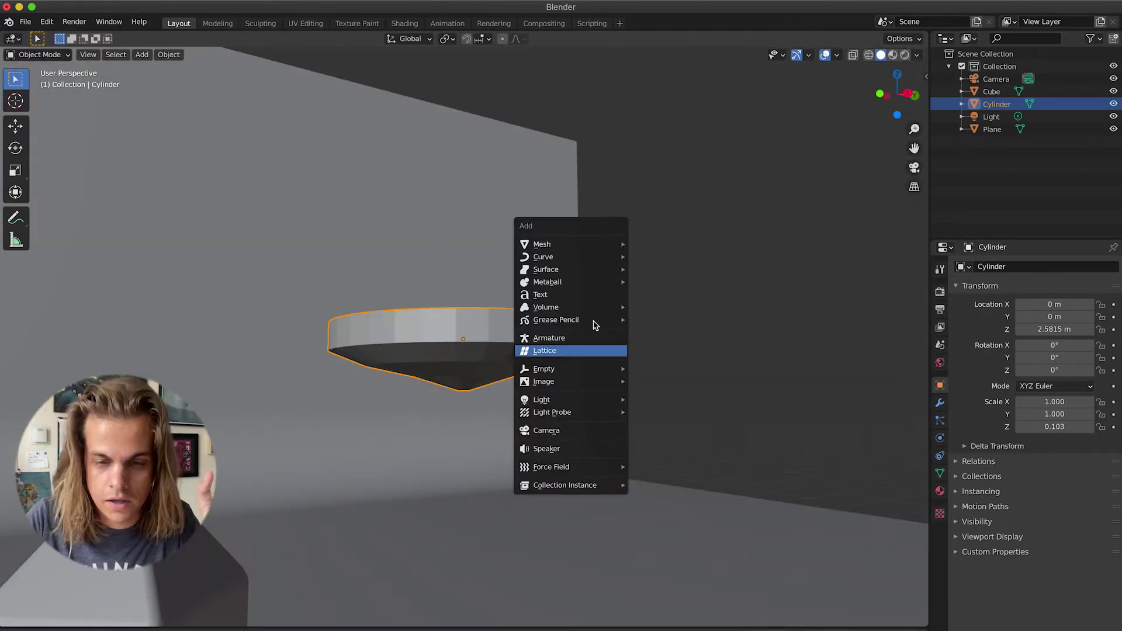
mouse_move(591, 246)
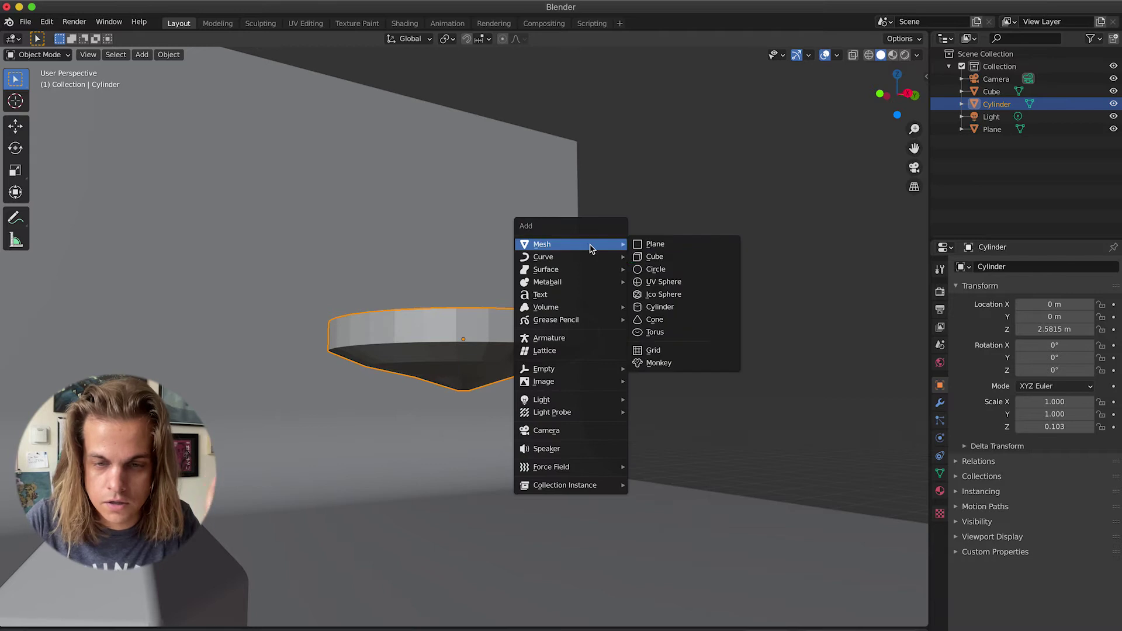
left_click(684, 323)
key("g")
key("z")
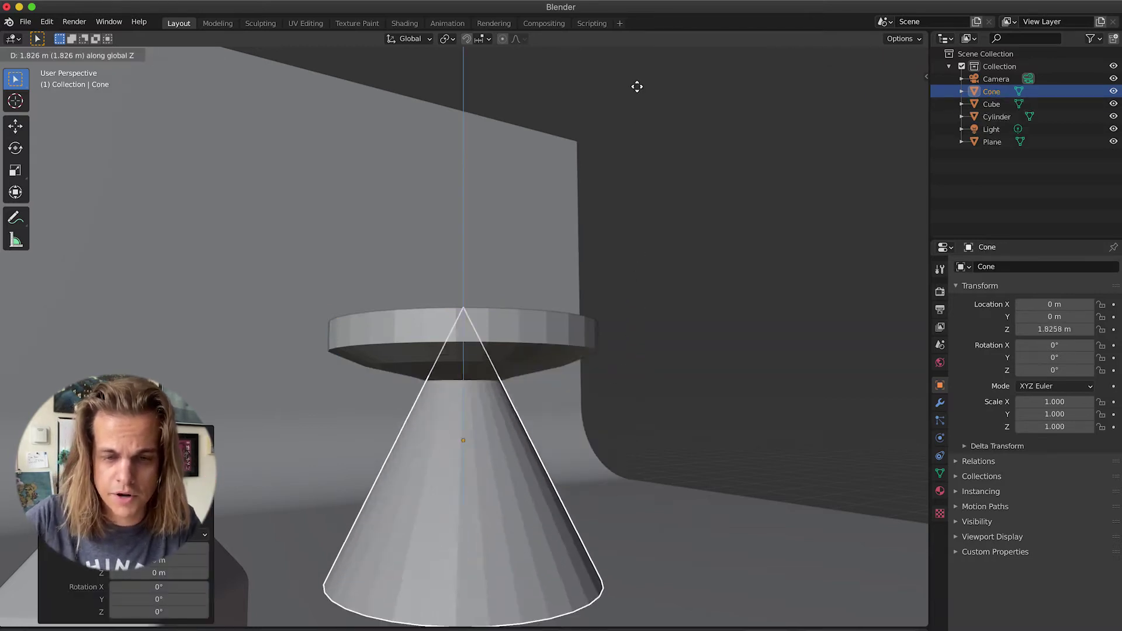
left_click(645, 501)
- Shrink the cone uniformly to a scale of about 0.326 and stretch it along Z by about 1.93
key("s")
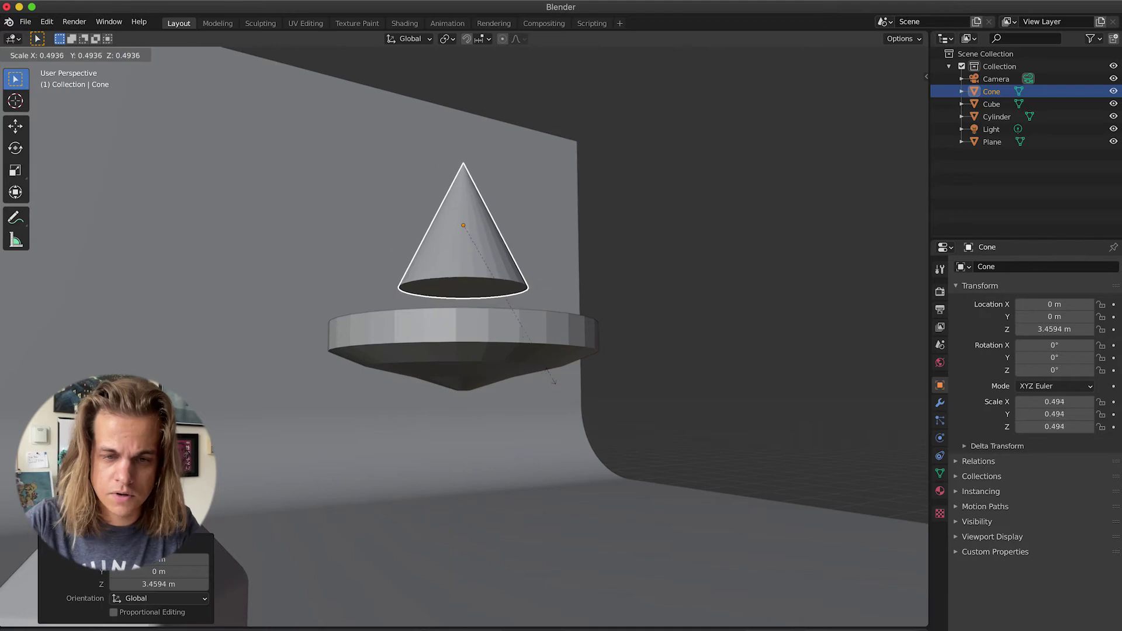
left_click(515, 311)
middle_click_drag(486, 125, 479, 183)
key("s")
key("z")
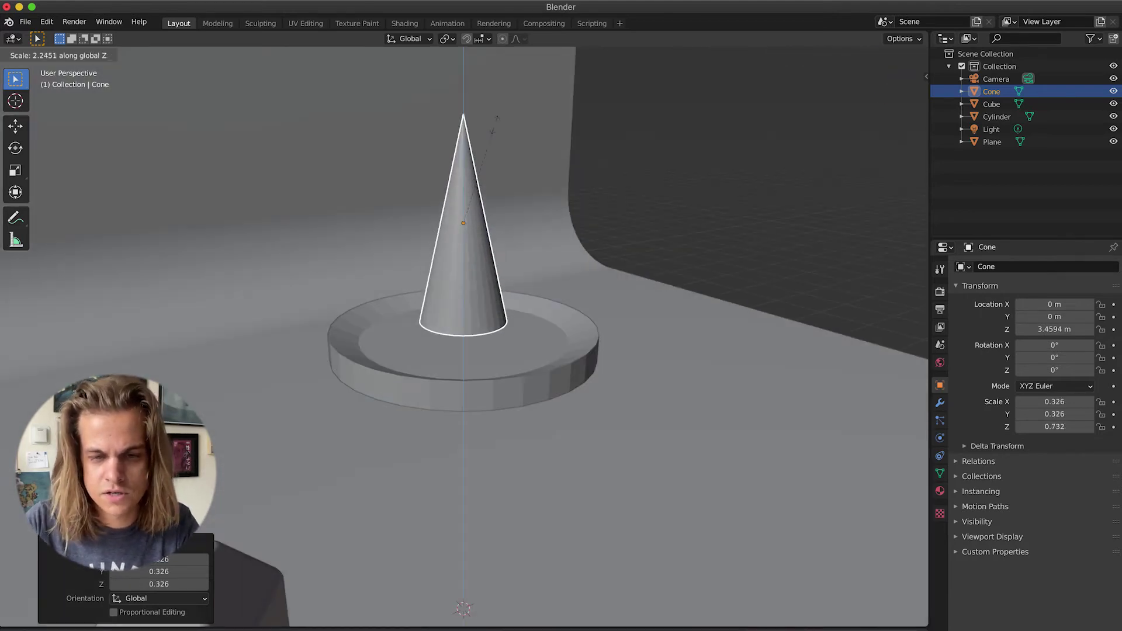
left_click(486, 132)
- Lower the cone along Z to about 3.17 m so it sits in the dish
key("g")
key("z")
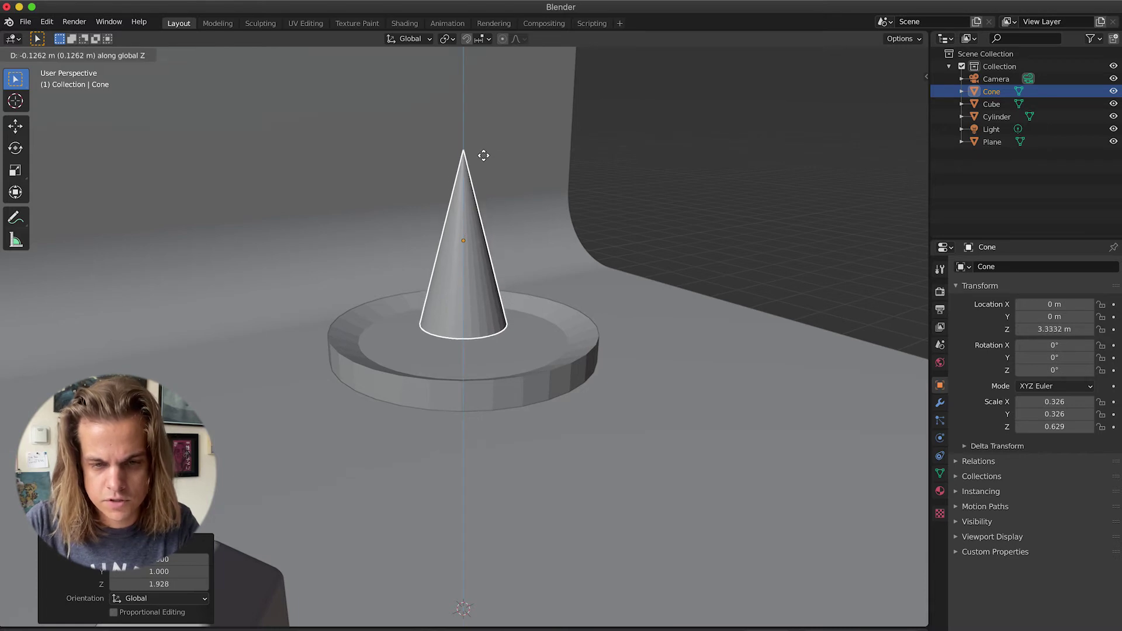
left_click(479, 175)
- Add an ico sphere mesh with its subdivisions set to 1
key("shift+a")
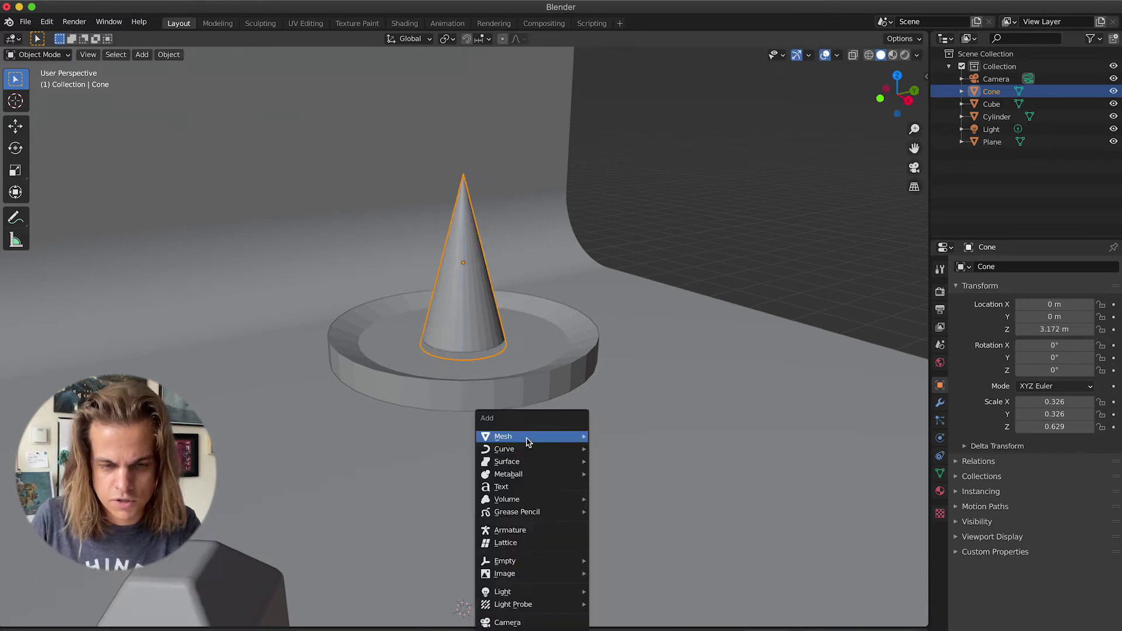
mouse_move(514, 436)
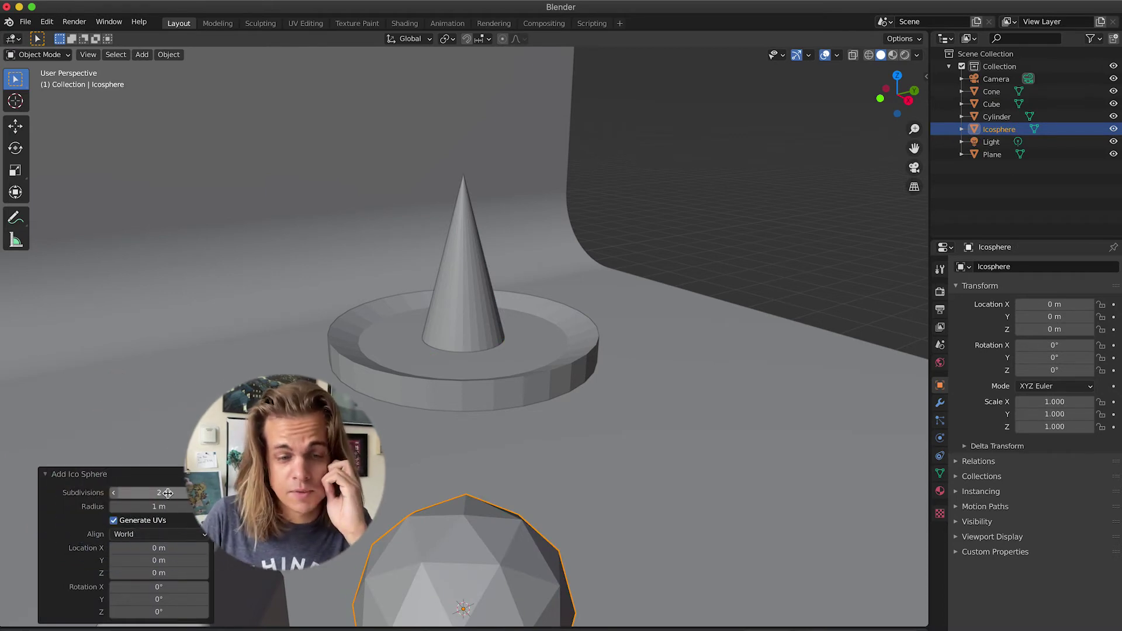
left_click_drag(165, 492, 140, 492)
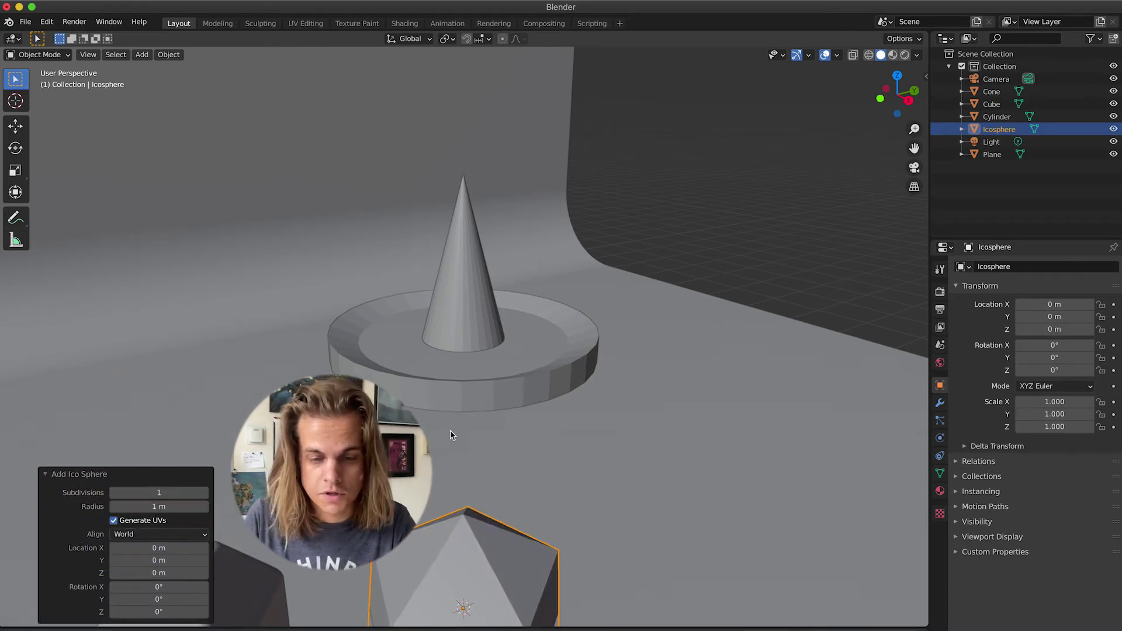
- Shrink the ico sphere to a scale of about 0.279 and place it on the cone's tip, at about 3.93 m on Z
middle_click_drag(450, 430, 450, 435)
key("g")
key("z")
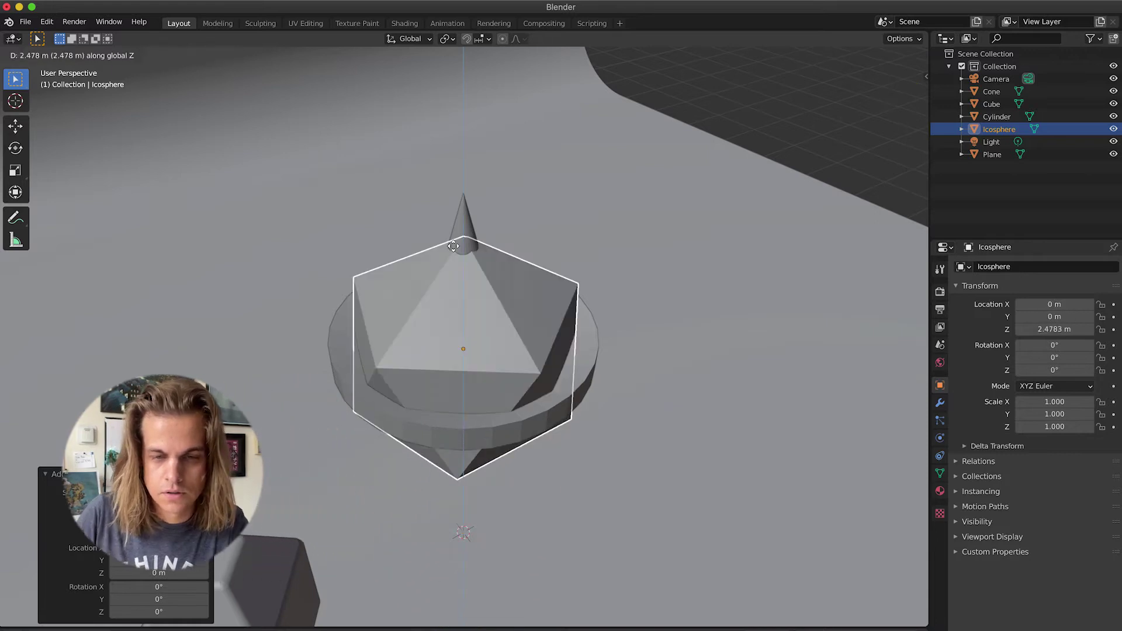
left_click(432, 82)
middle_click_drag(451, 123, 451, 94)
key("s")
left_click(505, 146)
key("g")
key("z")
left_click(508, 170)
left_click(510, 172)
- Select the dish, the cone and the ico sphere together and join them into one object
middle_click_drag(509, 171, 486, 236)
left_click(479, 355)
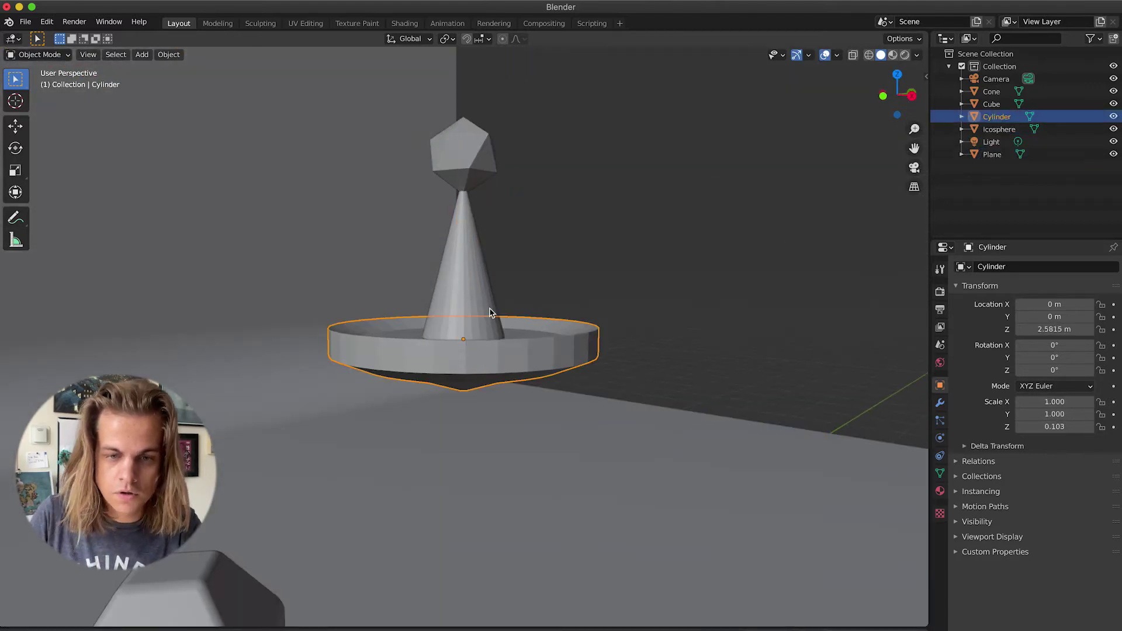
left_click(479, 266, "shift")
left_click(464, 144, "shift")
middle_click_drag(524, 176, 540, 191)
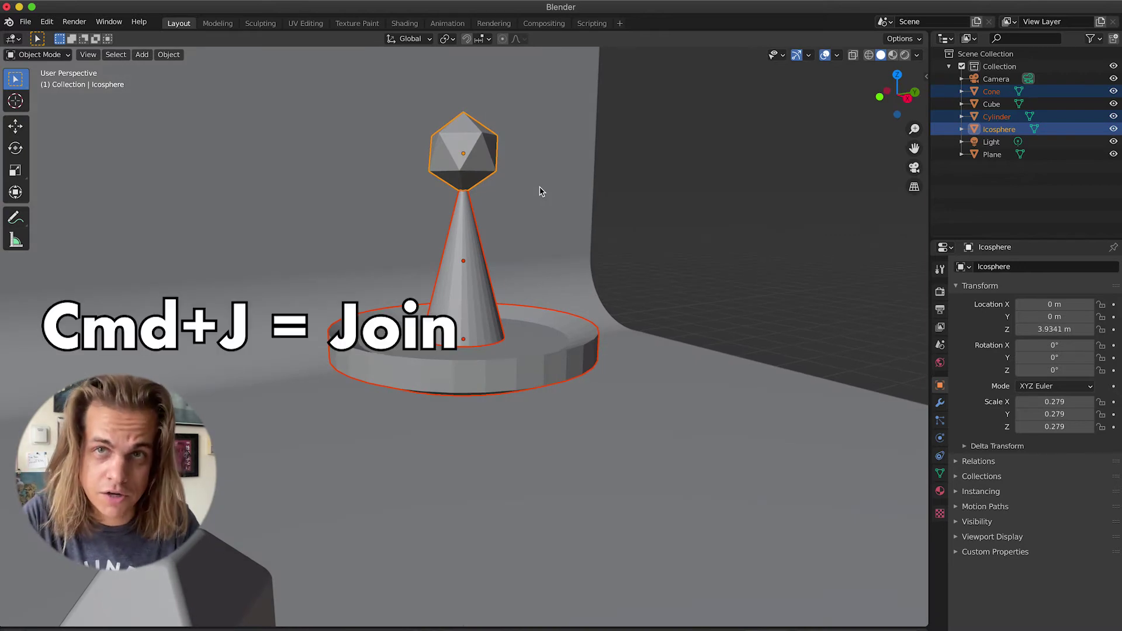
key("super+j")
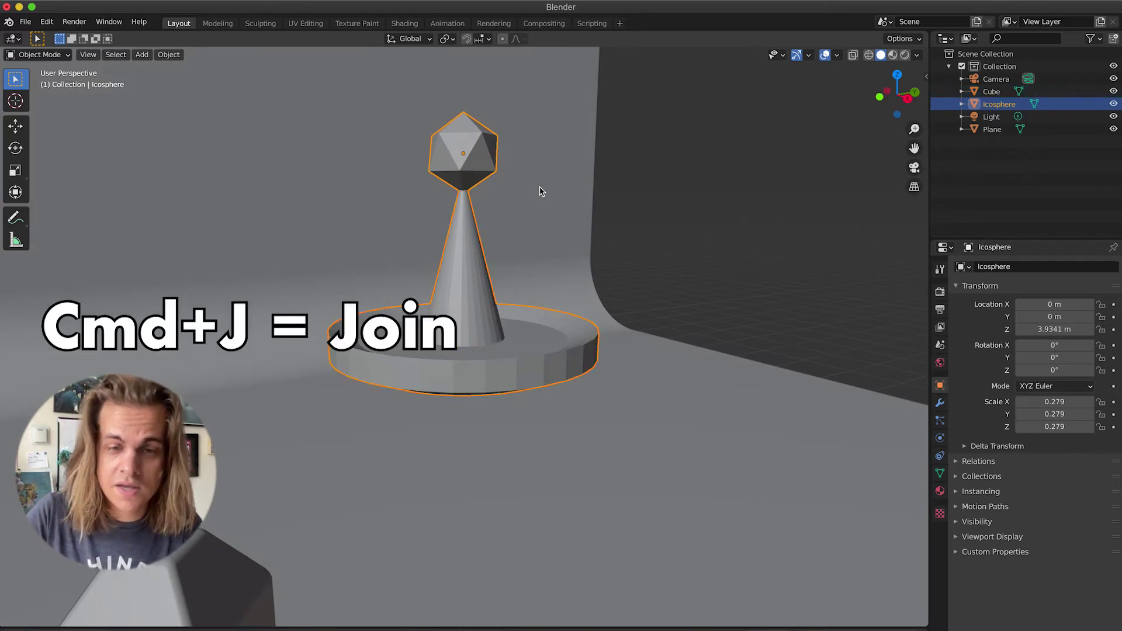
left_click(541, 191)
middle_click_drag(540, 191, 540, 192)
left_click(457, 264)
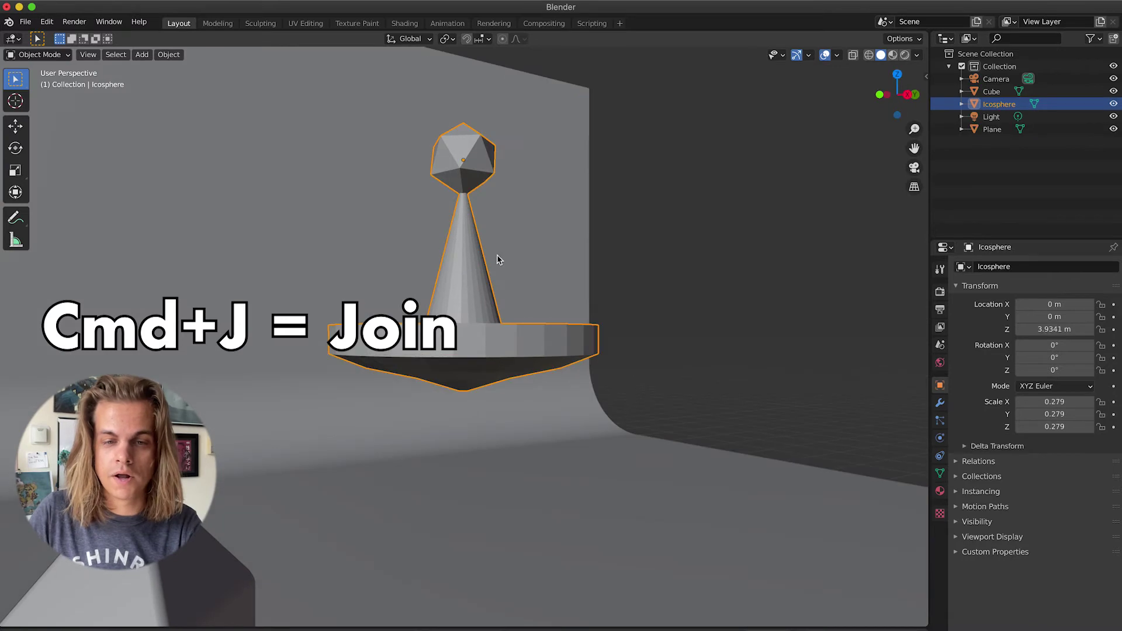
- In camera view, lower the joined dish object about 2.08 m along Z toward the floor
key("grave")
left_click(581, 299)
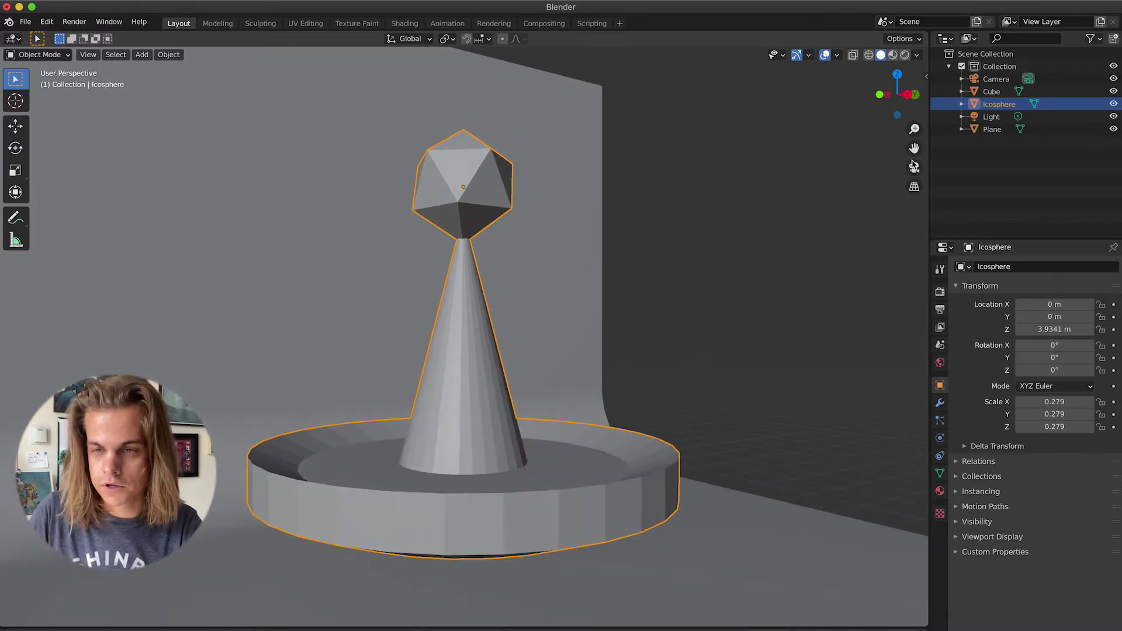
left_click(915, 168)
key("g")
key("z")
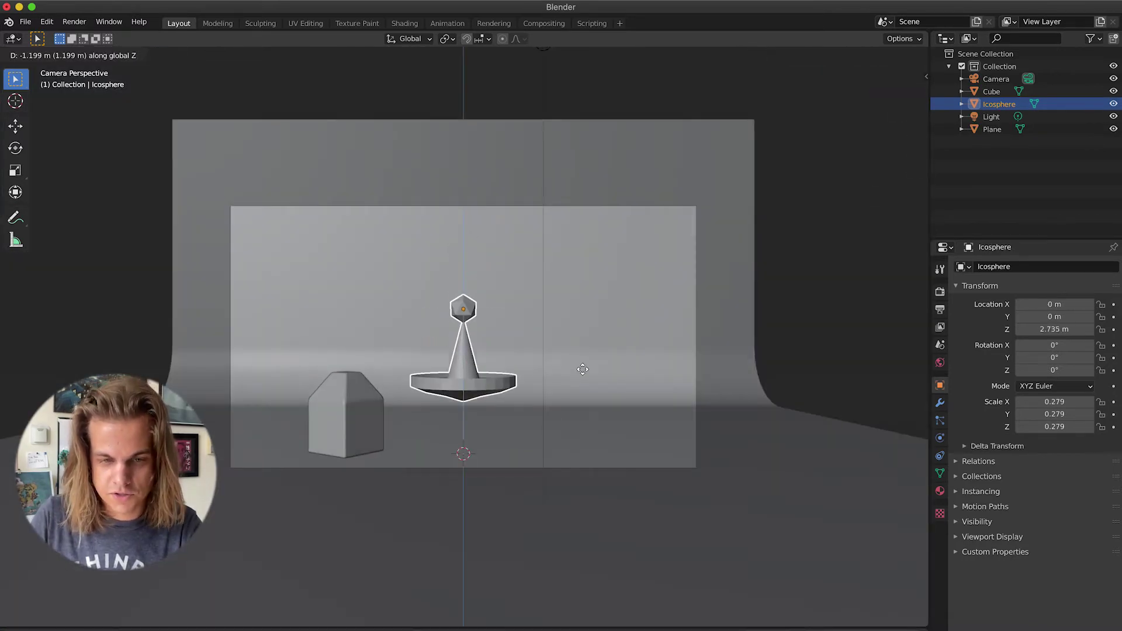
left_click(587, 413)
- Tilt the joined dish object to about -5.26° on X and place it at about Y 2.34 m, Z 1.69 m
key("r")
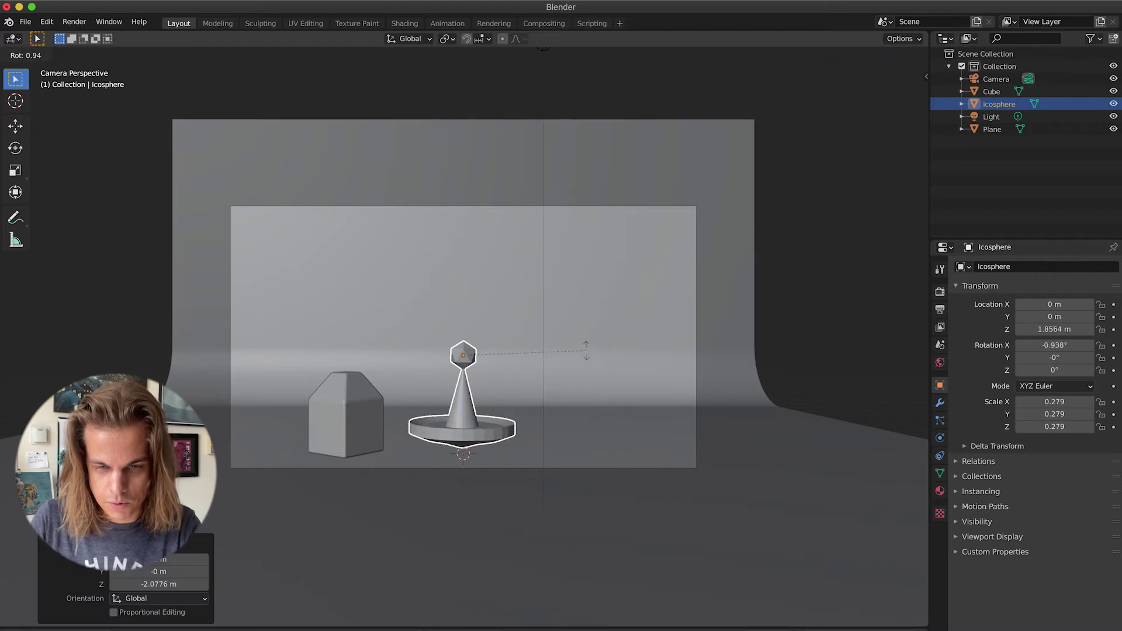
left_click(594, 360)
key("g")
left_click(693, 382)
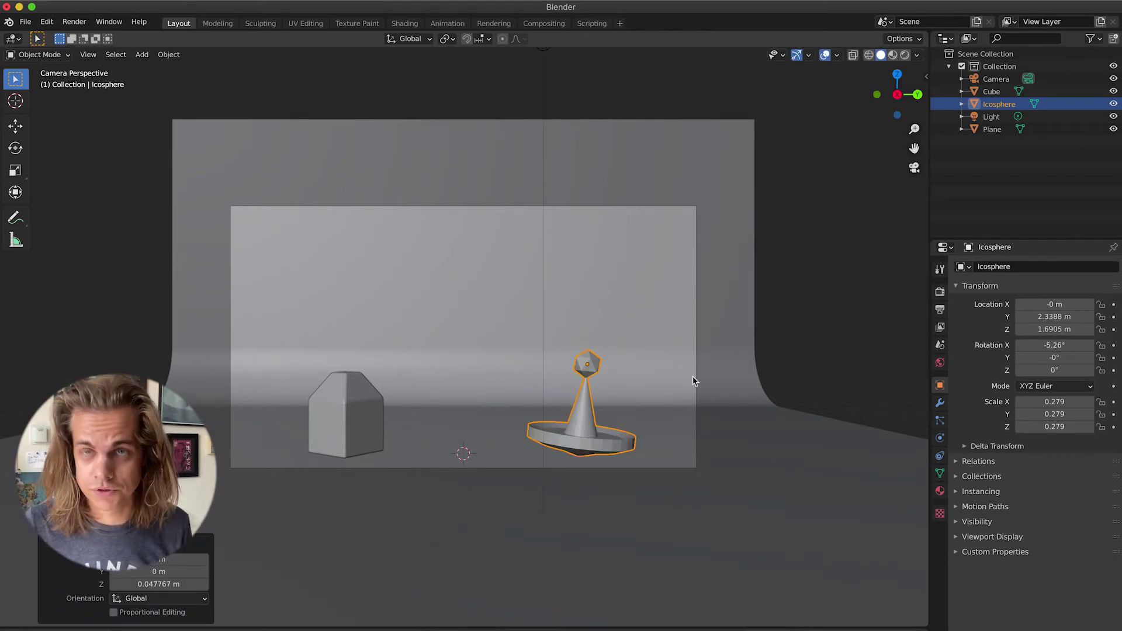
- Raise the beveled cube to about 1.18 m on Z and enlarge it by about 1.62
left_click(353, 443)
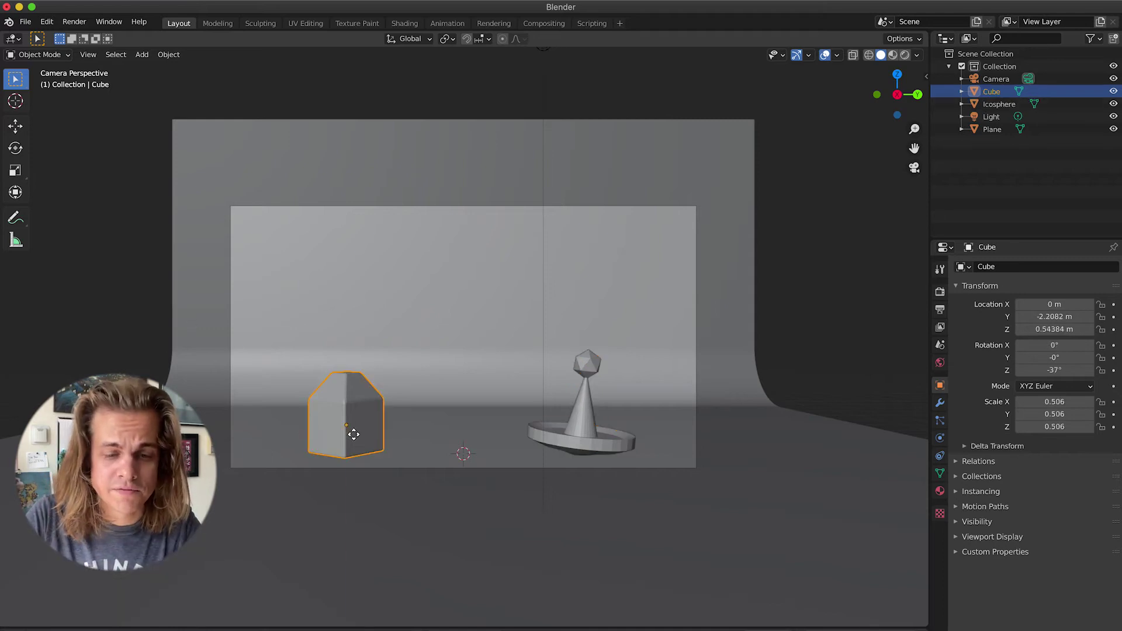
key("g")
key("z")
left_click(362, 403)
key("s")
left_click(367, 410)
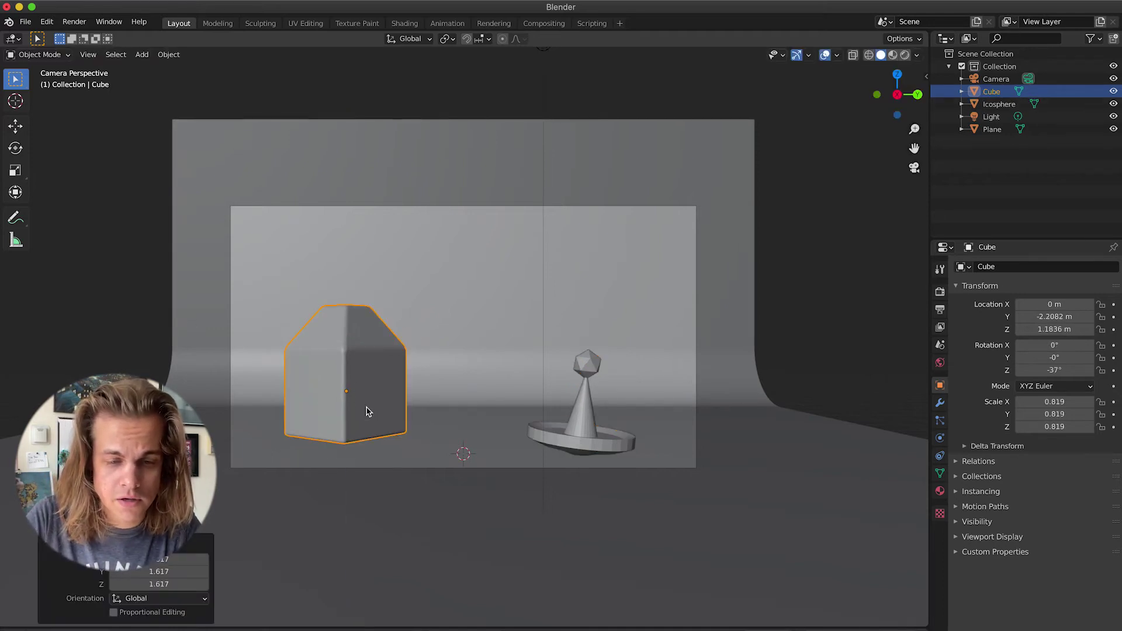
key("z")
key("Escape")
- Lower the enlarged beveled cube about 0.41 m along Z onto the floor
key("g")
key("z")
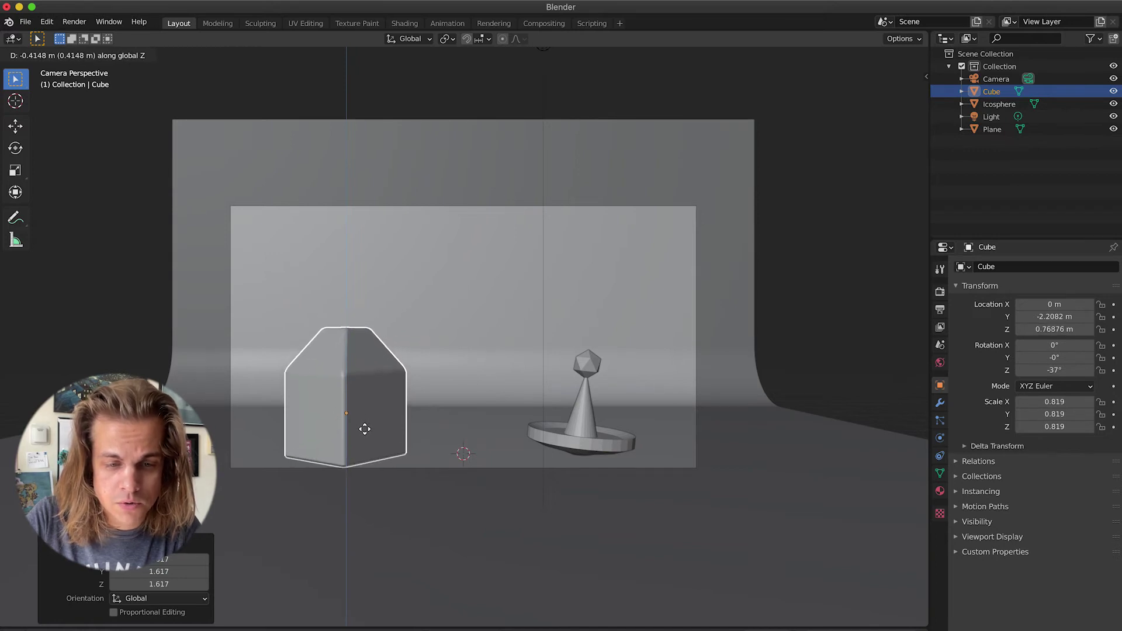
left_click(365, 432)
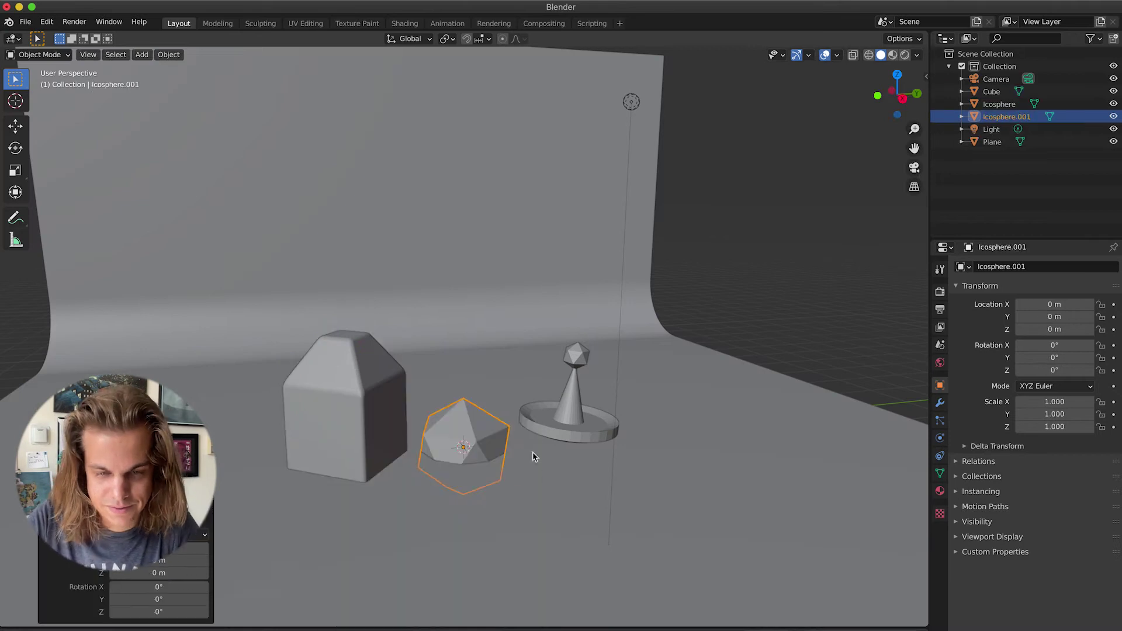
- Add two small ico spheres and a small cube, scaled to about 0.199 and rotated 49.3° on Z, beside the large beveled cube
middle_click_drag(532, 452, 413, 388)
scroll(471, 233, "up", 5)
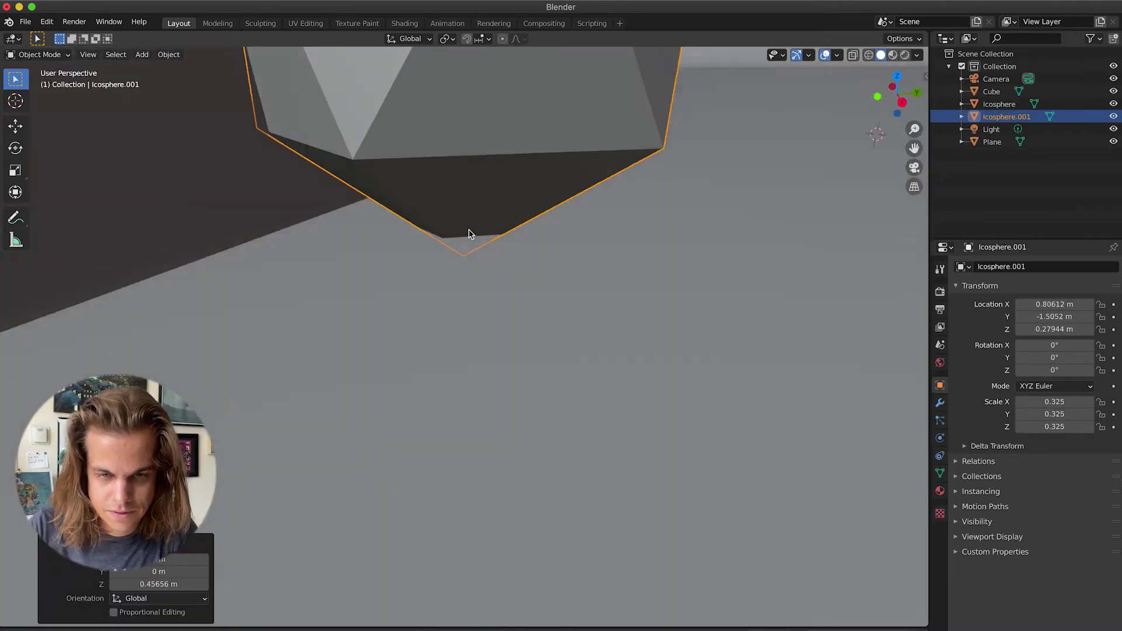
scroll(528, 264, "down", 2)
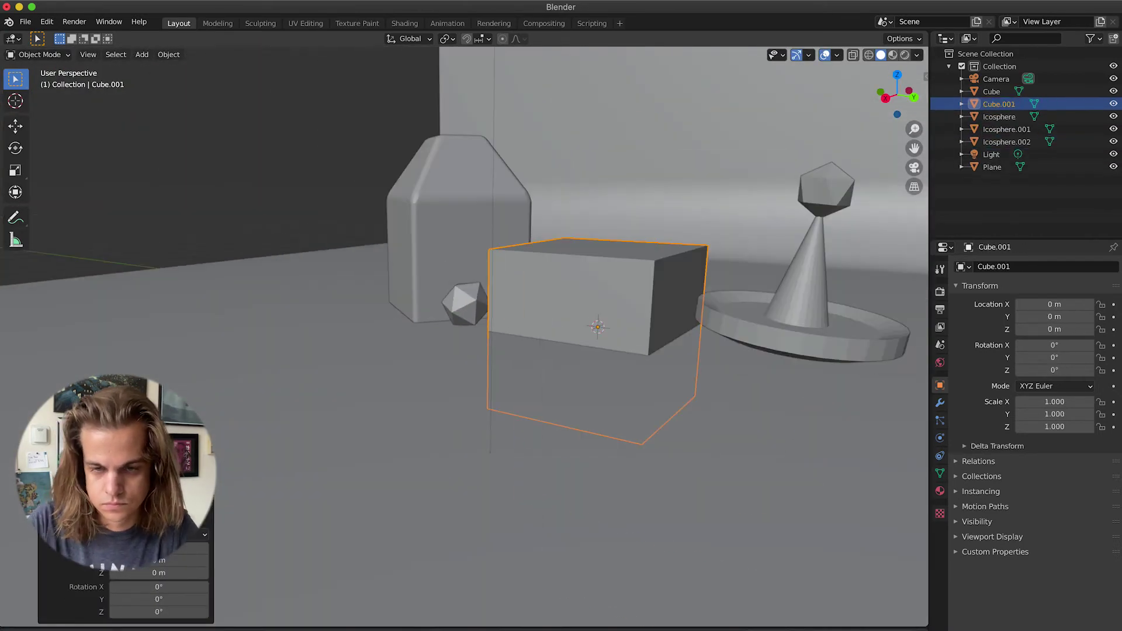
key("s")
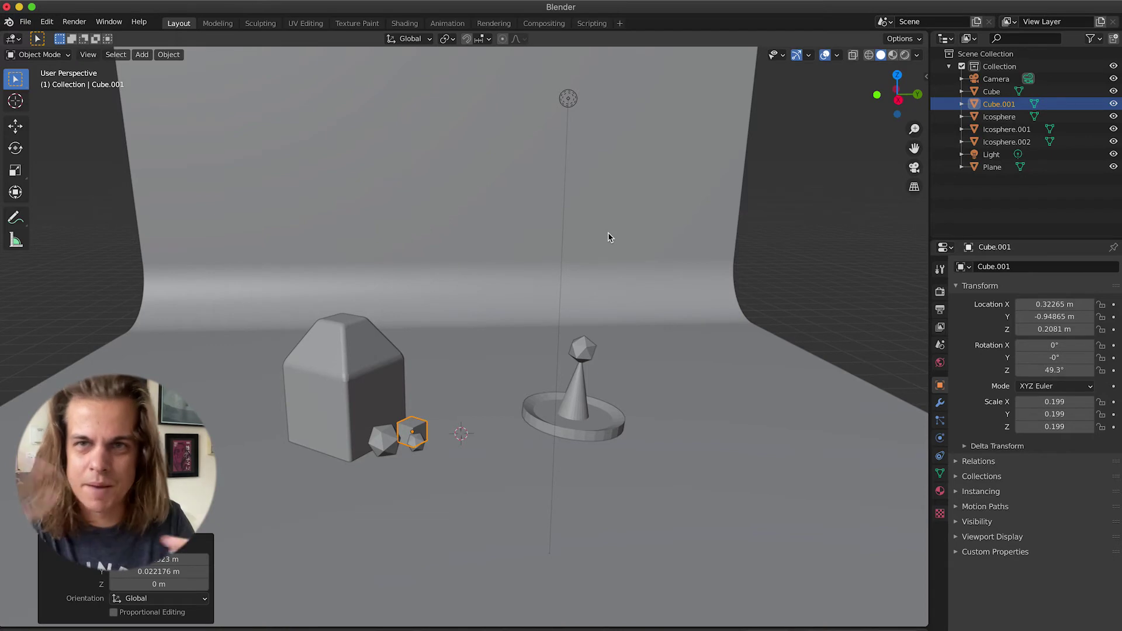
- Stack two UV spheres on top of the large beveled cube and add a mesh cylinder at the world origin
key("shift+a")
left_click(613, 368)
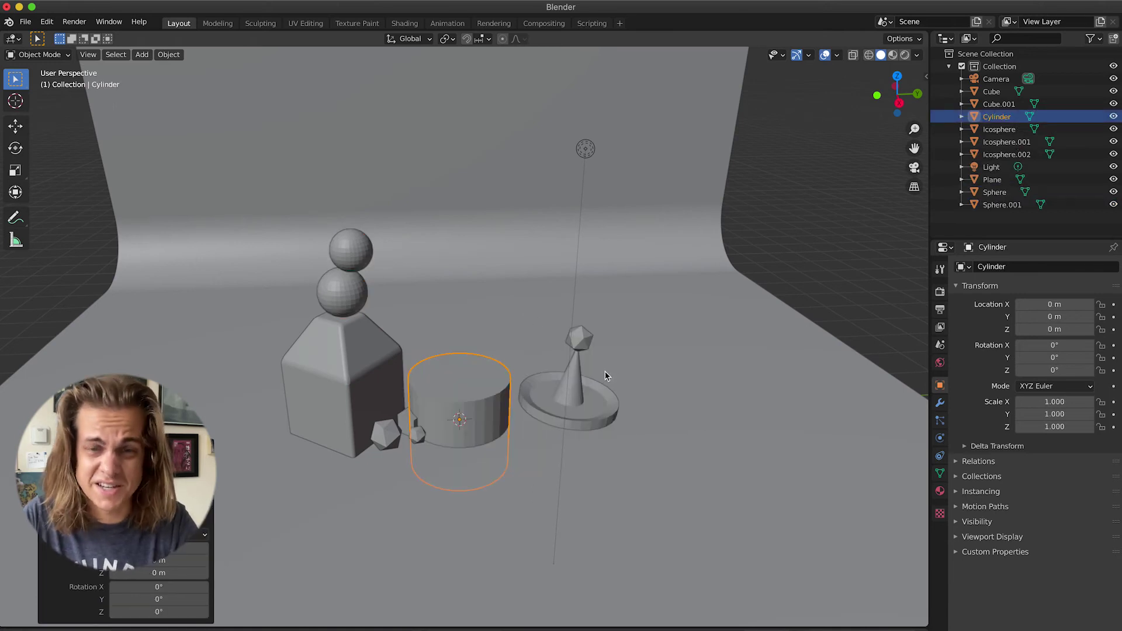
- Shrink the new cylinder to a scale of about 0.136 and stretch it about 14.4 times along Z
key("s")
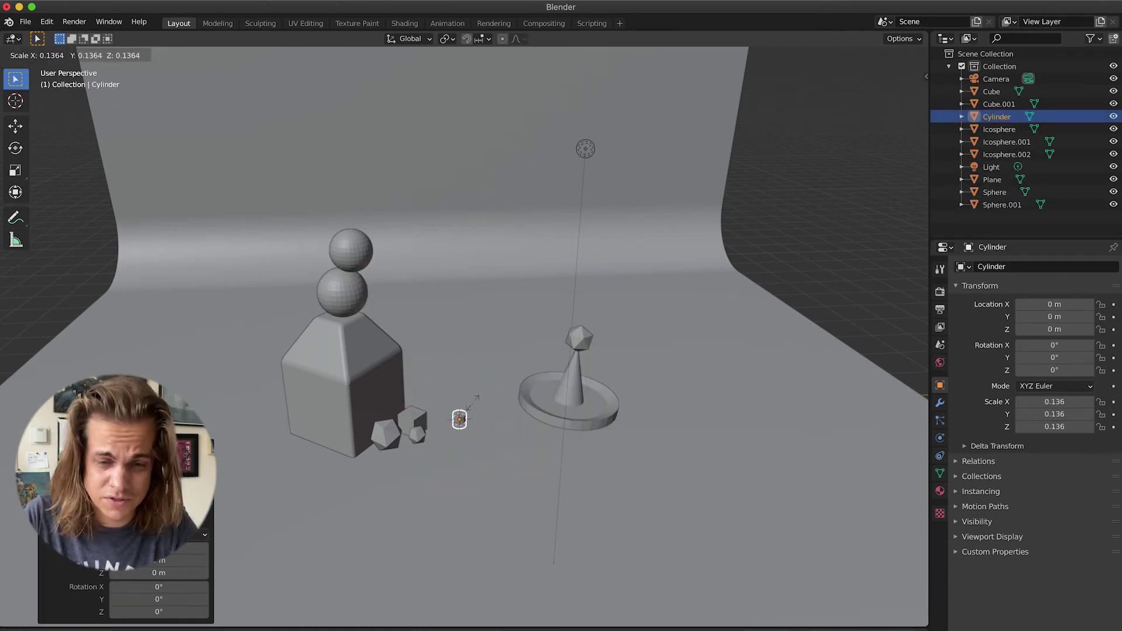
left_click(477, 397)
key("s")
key("z")
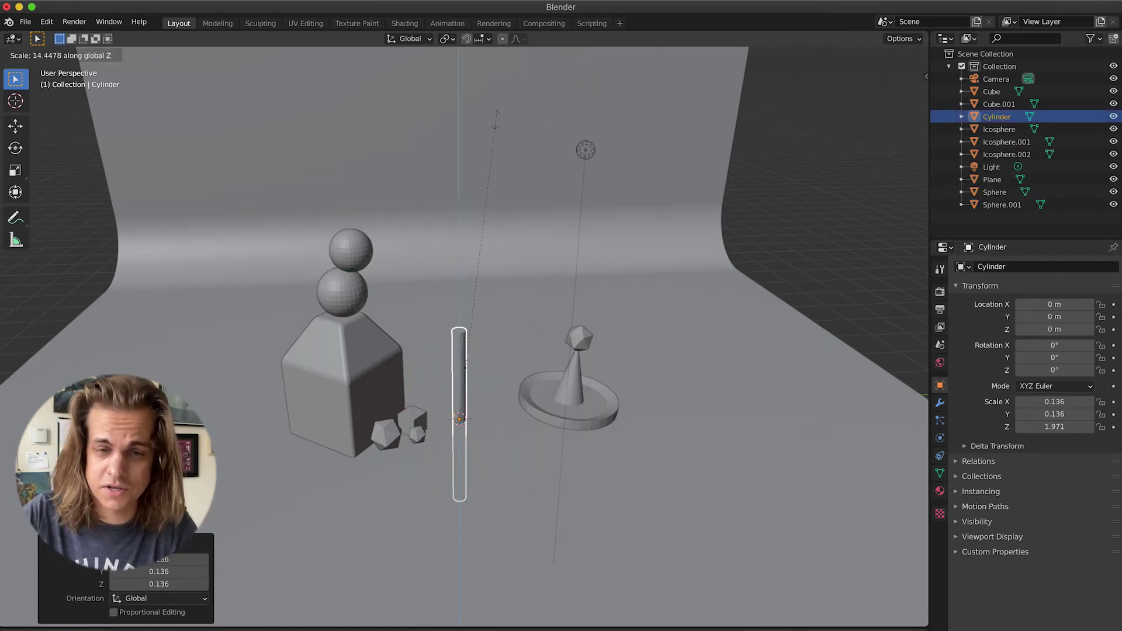
left_click(497, 122)
- Scale the pole by about 0.638 and lengthen it about 2.29 times along Z
key("s")
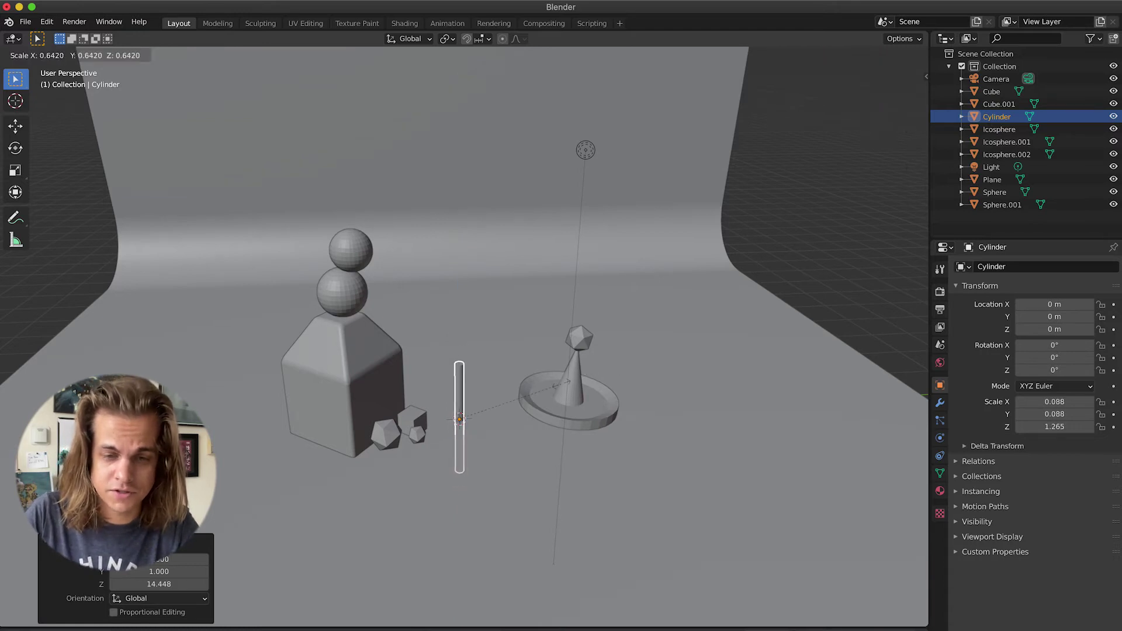
left_click(478, 394)
key("s")
key("z")
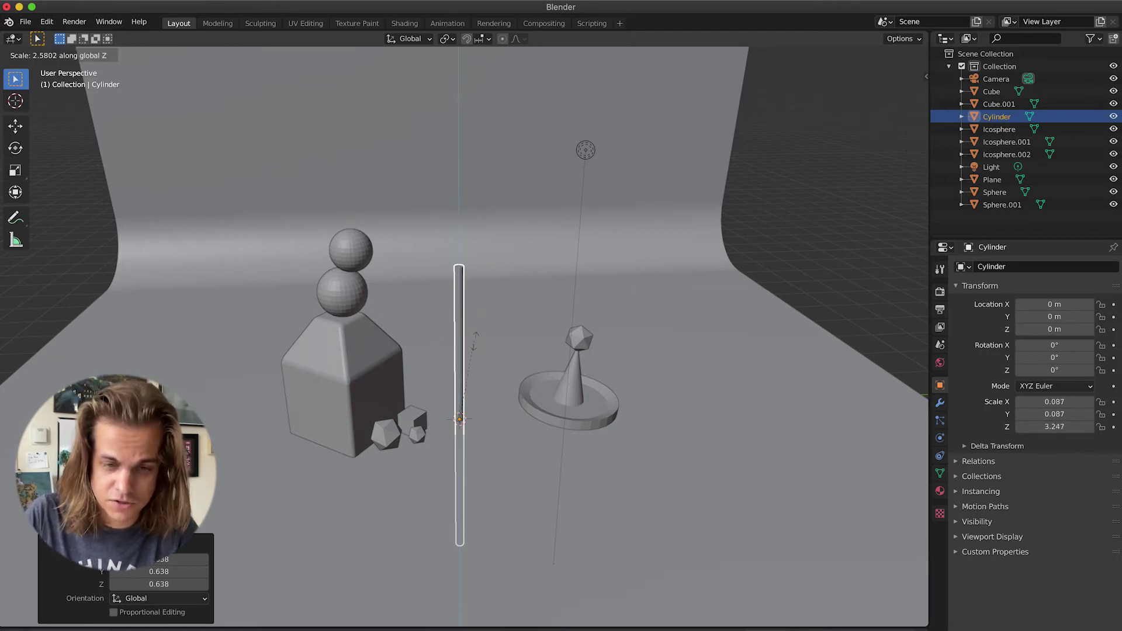
left_click(475, 344)
- In camera view, tilt the thin pole to about 32.8° on X and raise it along Z
left_click(914, 169)
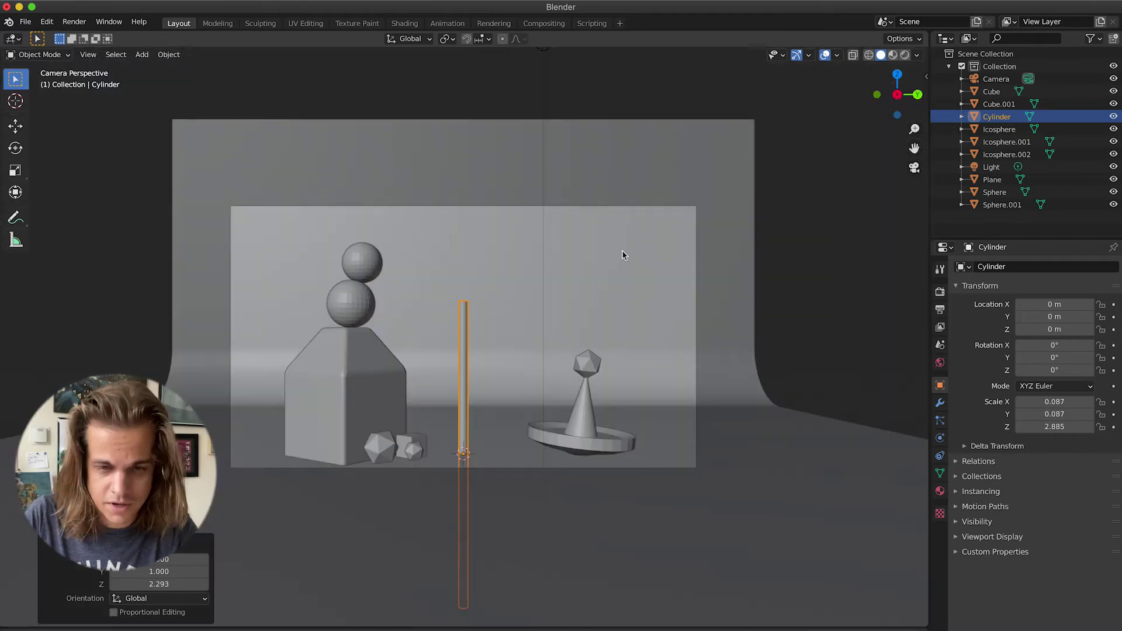
key("r")
key("x")
left_click(482, 235)
key("g")
key("z")
left_click(506, 193)
- Shorten the tilted pole to a Z scale of about 2.0 and lean it against the upper sphere at about Y -0.49 m, Z 1.72 m
key("s")
key("z")
left_click(504, 239)
key("g")
left_click(489, 260)
- Add another mesh cylinder and raise it about 3.68 m along Z
scroll(492, 262, "up", 5)
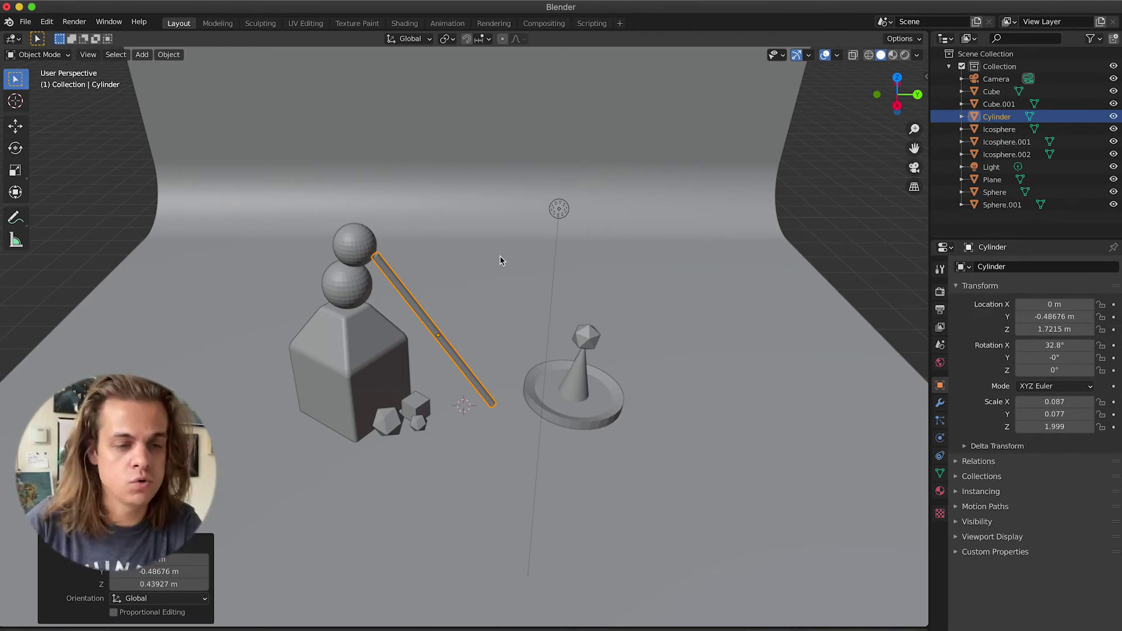
scroll(467, 269, "up", 4)
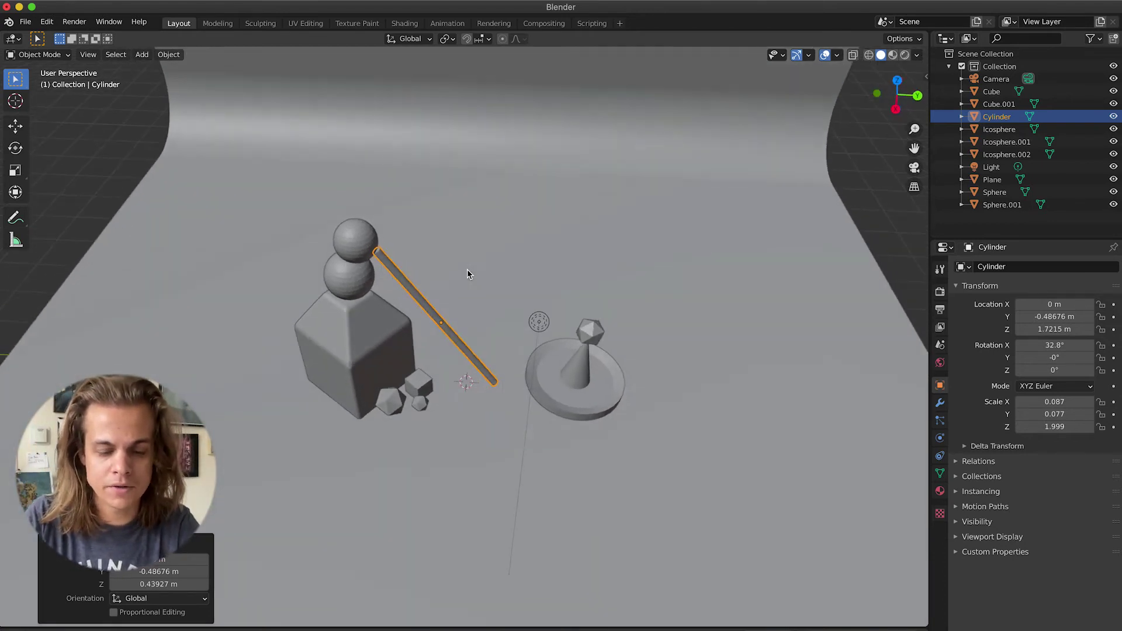
key("shift+a")
mouse_move(473, 272)
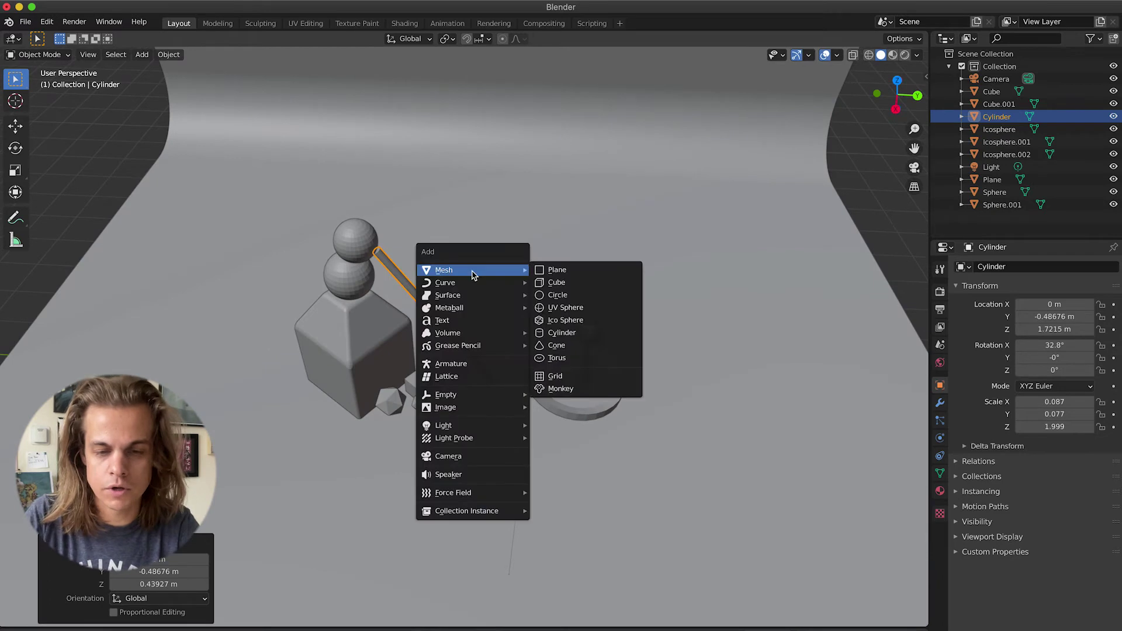
left_click(585, 333)
key("g")
key("z")
left_click(585, 221)
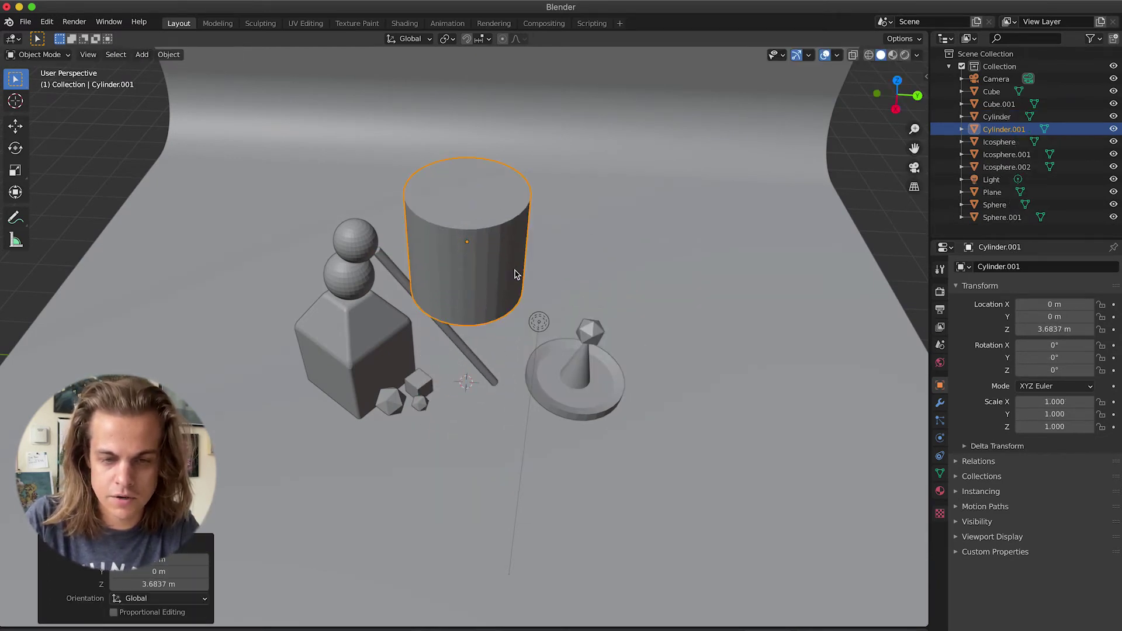
- Stretch the raised cylinder along Z by a factor of about -1.95
middle_click_drag(515, 274, 514, 276)
key("s")
key("z")
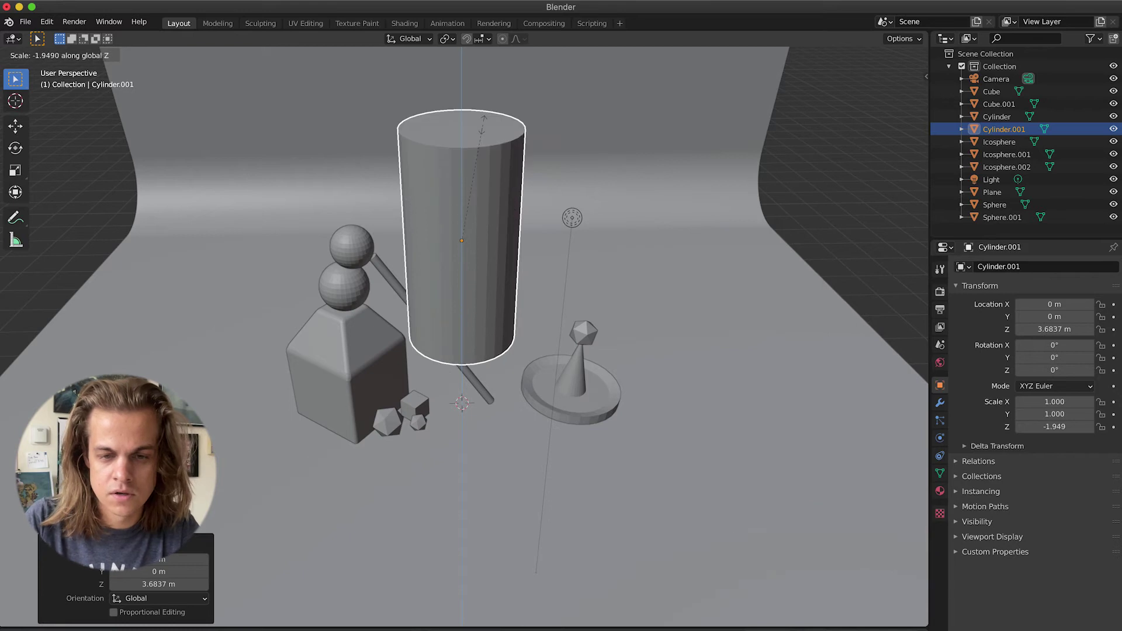
left_click(483, 124)
- Move the tall cylinder about 3.63 m further up along Z, clear of the other objects
key("grave")
key("2")
key("grave")
key("3")
middle_click_drag(483, 124, 483, 126)
scroll(483, 127, "down", 8)
key("g")
key("z")
left_click(501, 58)
- Frame the tall cylinder in the view and shrink it uniformly to about 0.872
key("grave")
left_click(588, 142)
key("s")
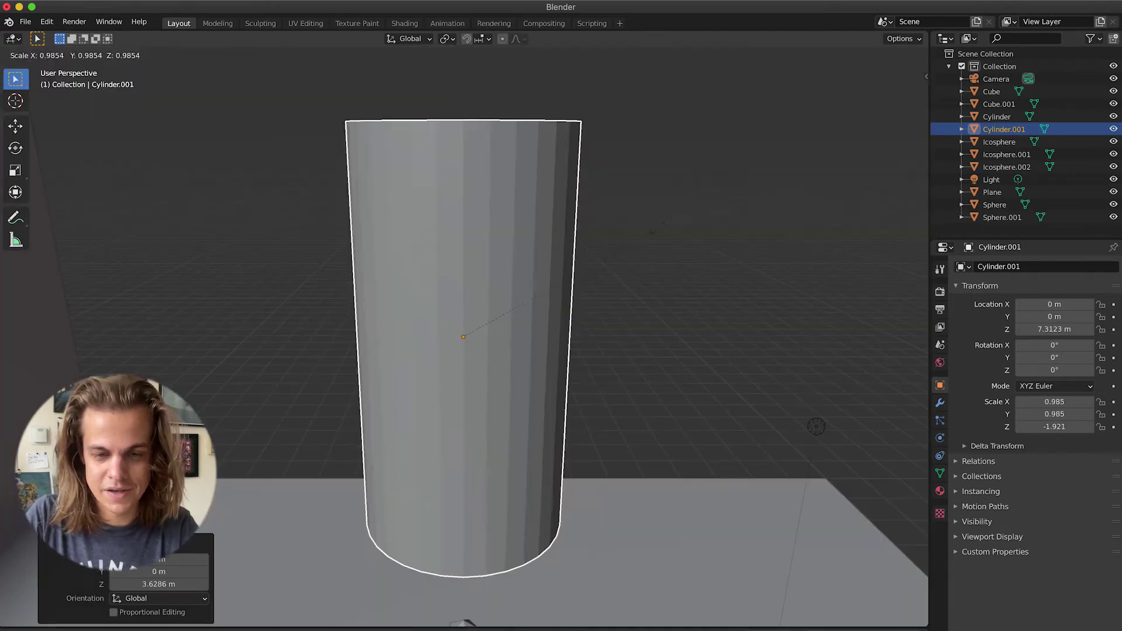
left_click(632, 236)
- Add a loop cut near the top of the tall cylinder and scale the new edge loop to about 0.704
middle_click_drag(478, 194, 453, 192)
key("Tab")
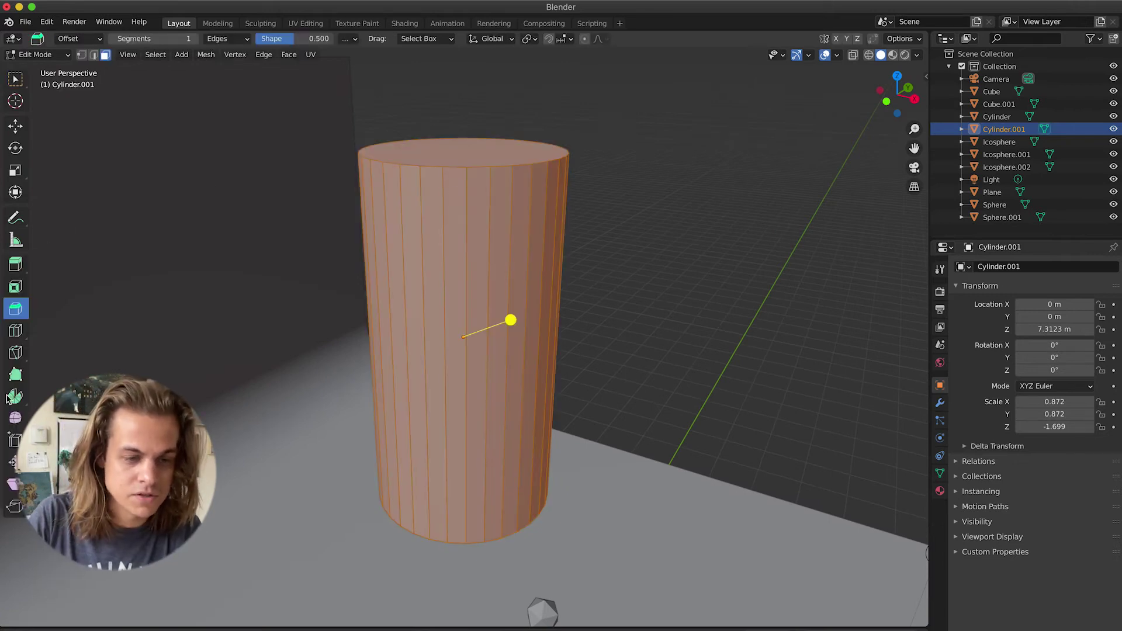
left_click(18, 331)
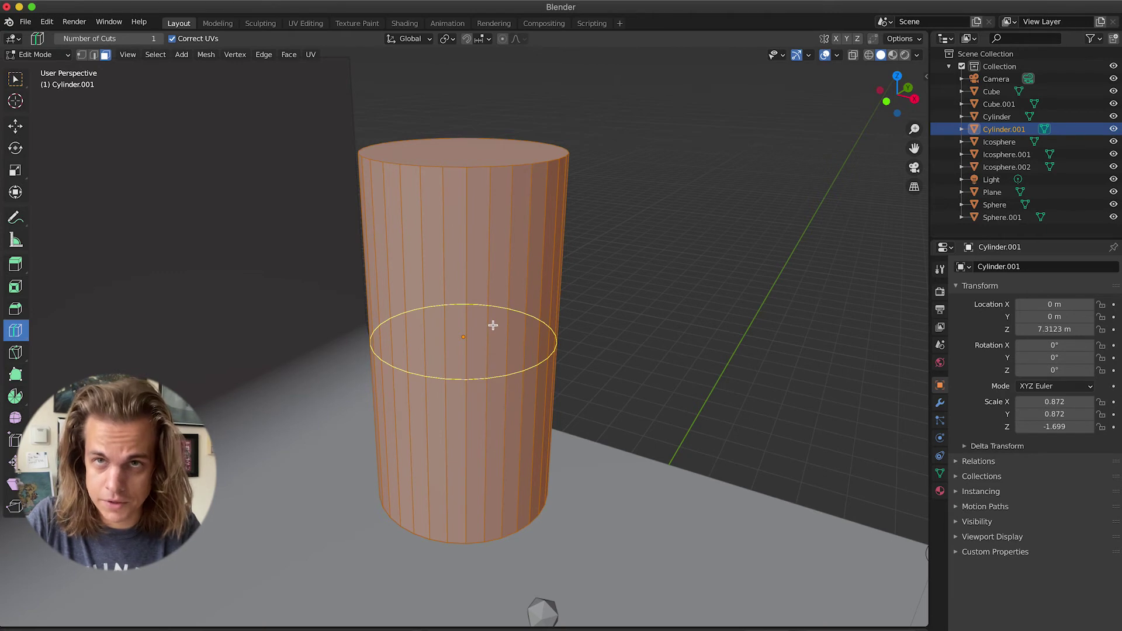
left_click_drag(473, 380, 475, 335)
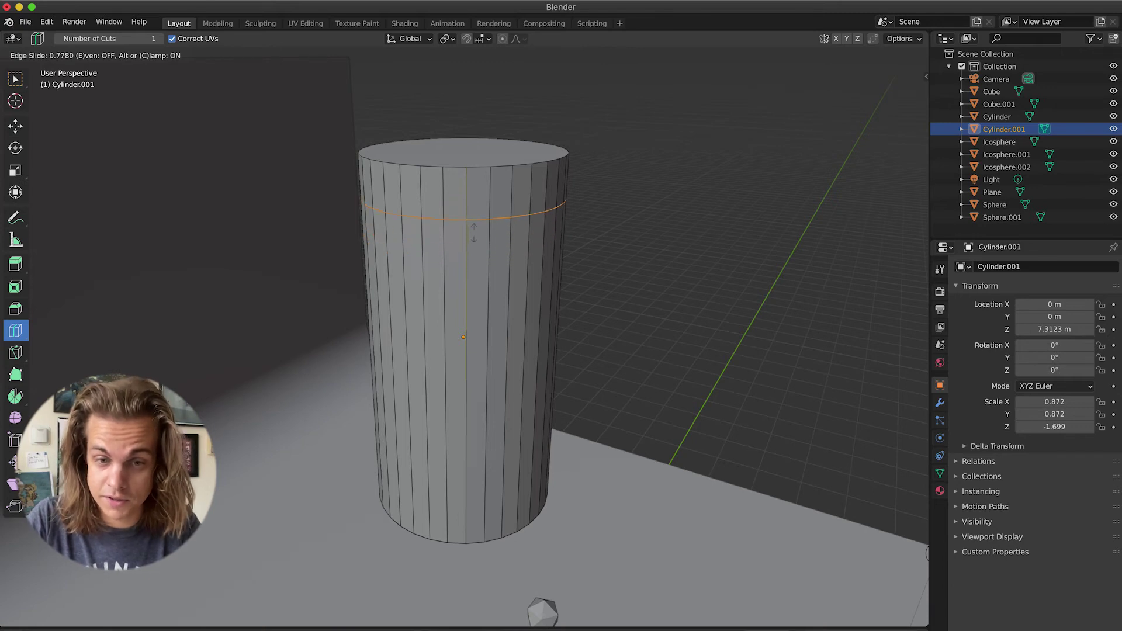
left_click_drag(474, 225, 474, 225)
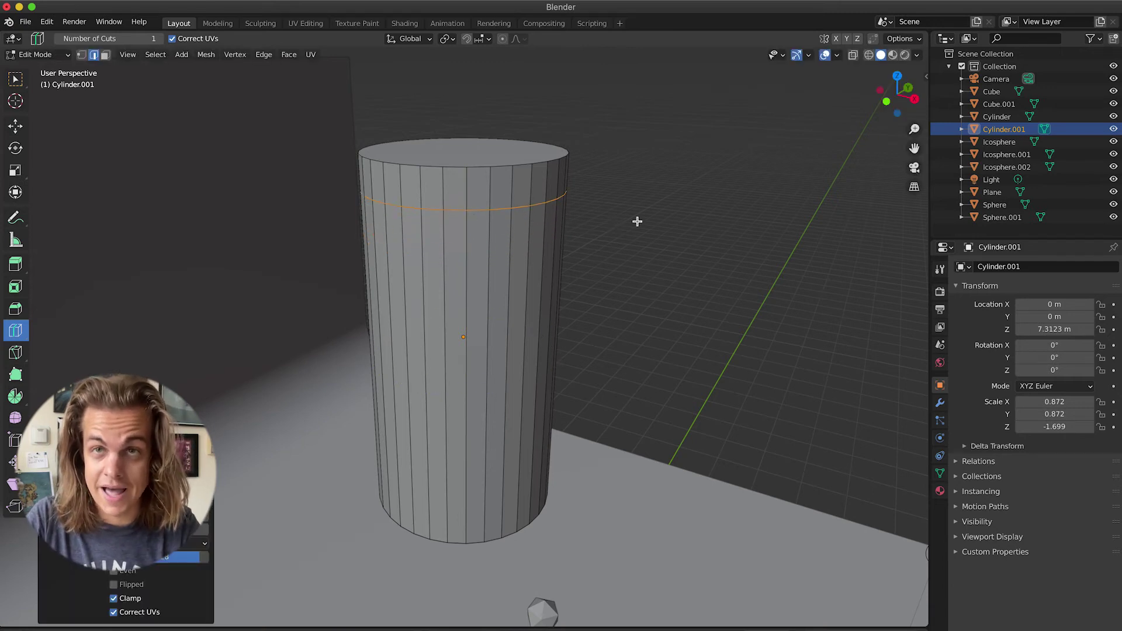
key("s")
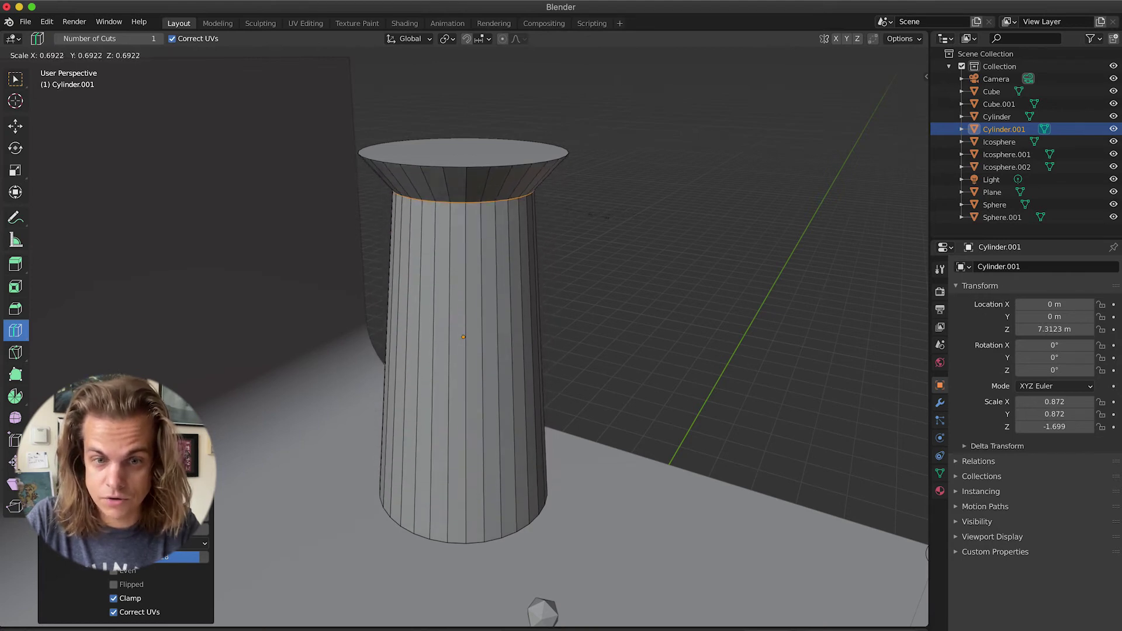
left_click(600, 215)
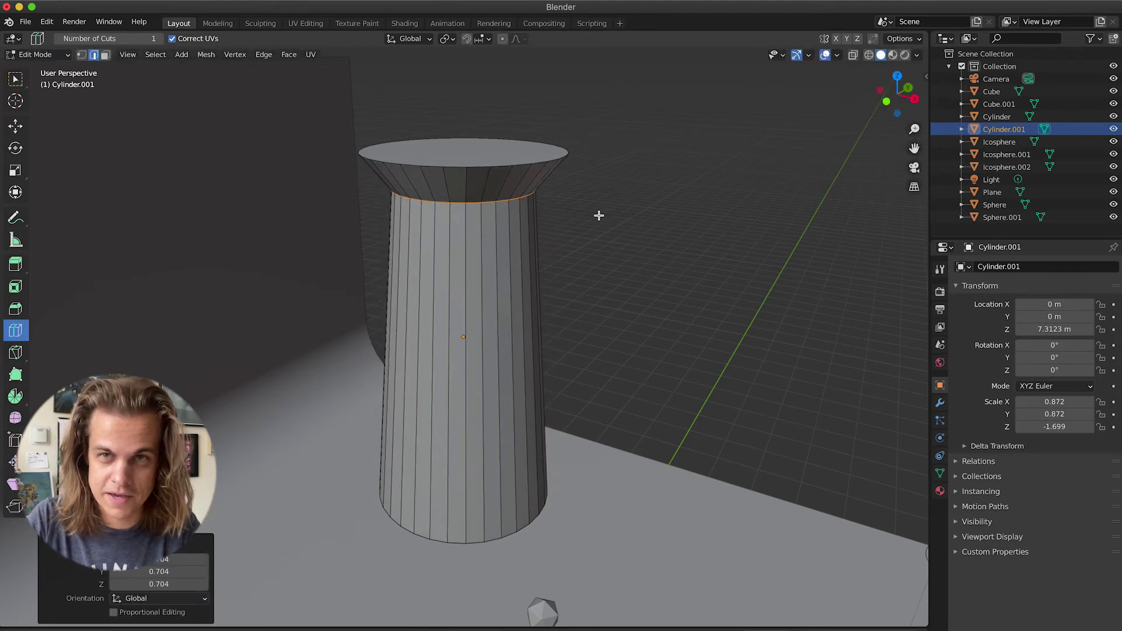
- Add a loop cut close to the cylinder's base and widen that loop by a factor of about 1.402
left_click_drag(468, 384, 468, 407)
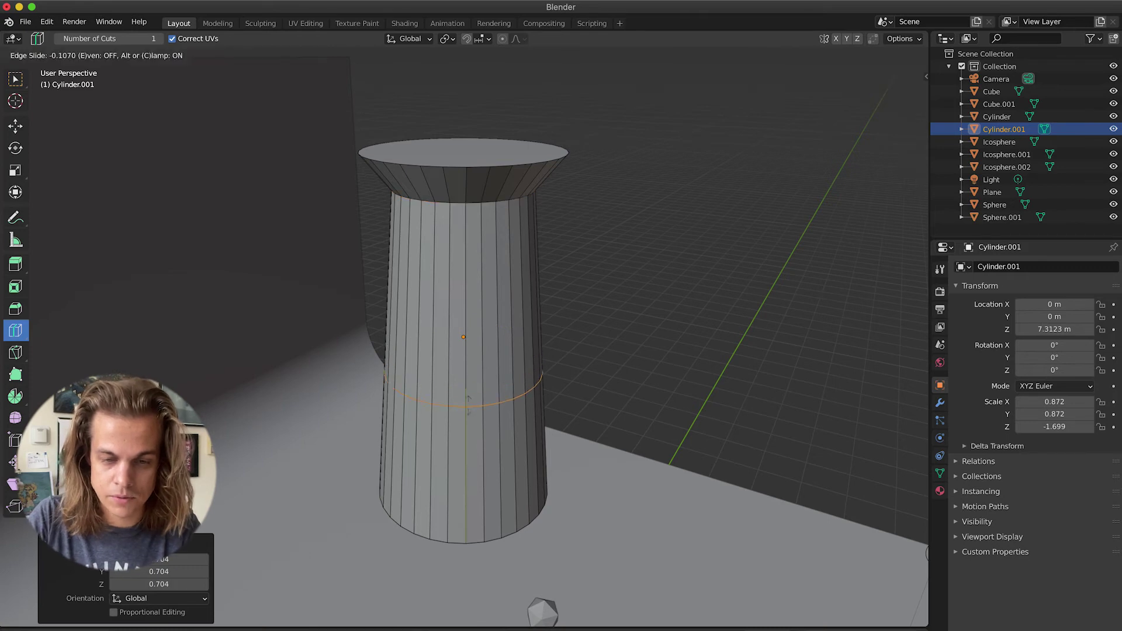
left_click_drag(454, 510, 454, 512)
key("s")
left_click(398, 502)
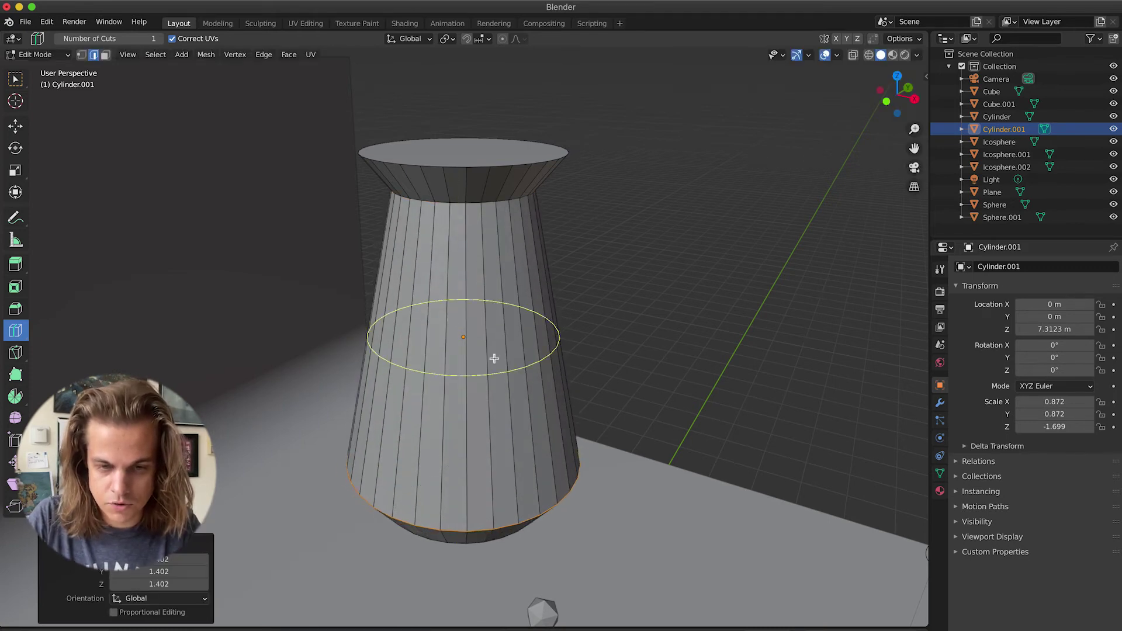
- Add a loop cut below the narrowed neck, scale it to about 0.81, and leave mesh editing
left_click_drag(491, 360, 487, 374)
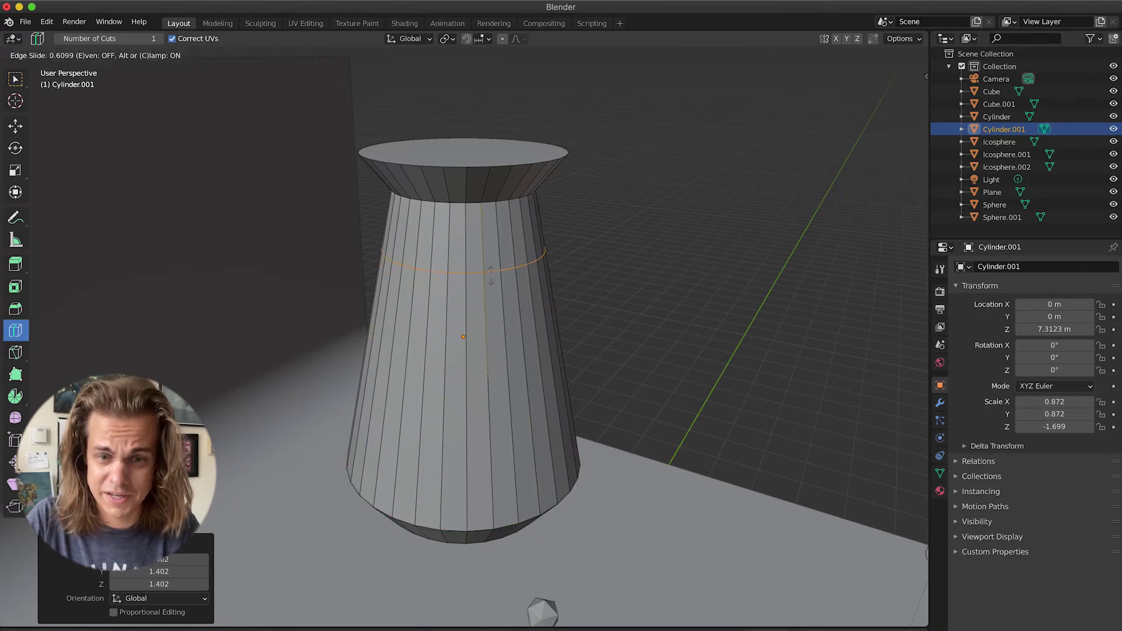
left_click_drag(492, 287, 493, 271)
key("s")
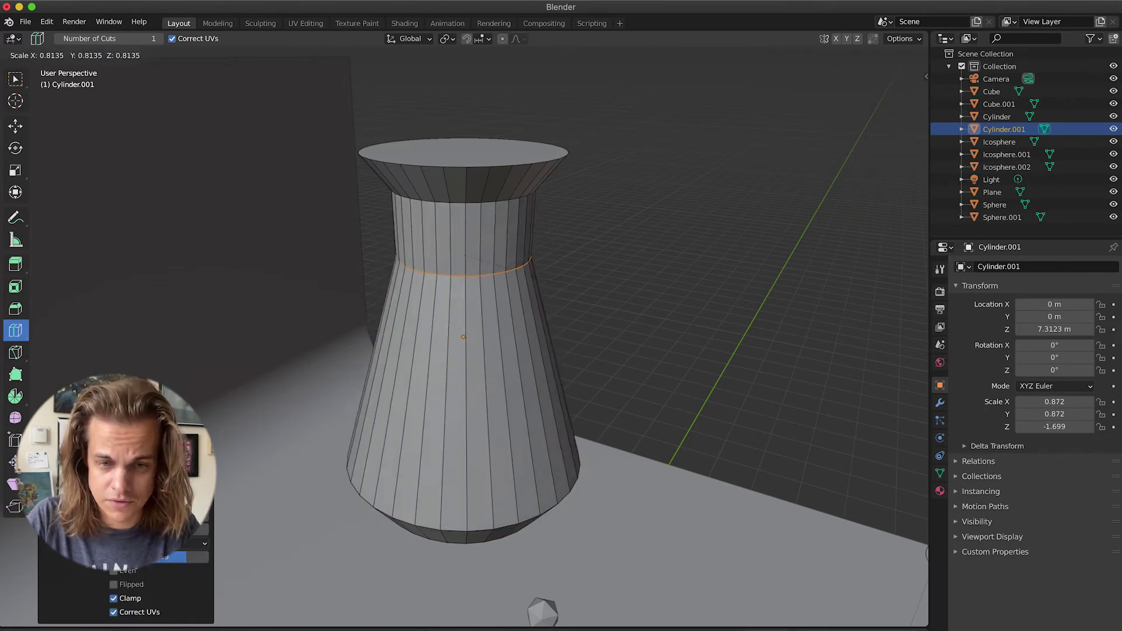
left_click(533, 281)
key("Tab")
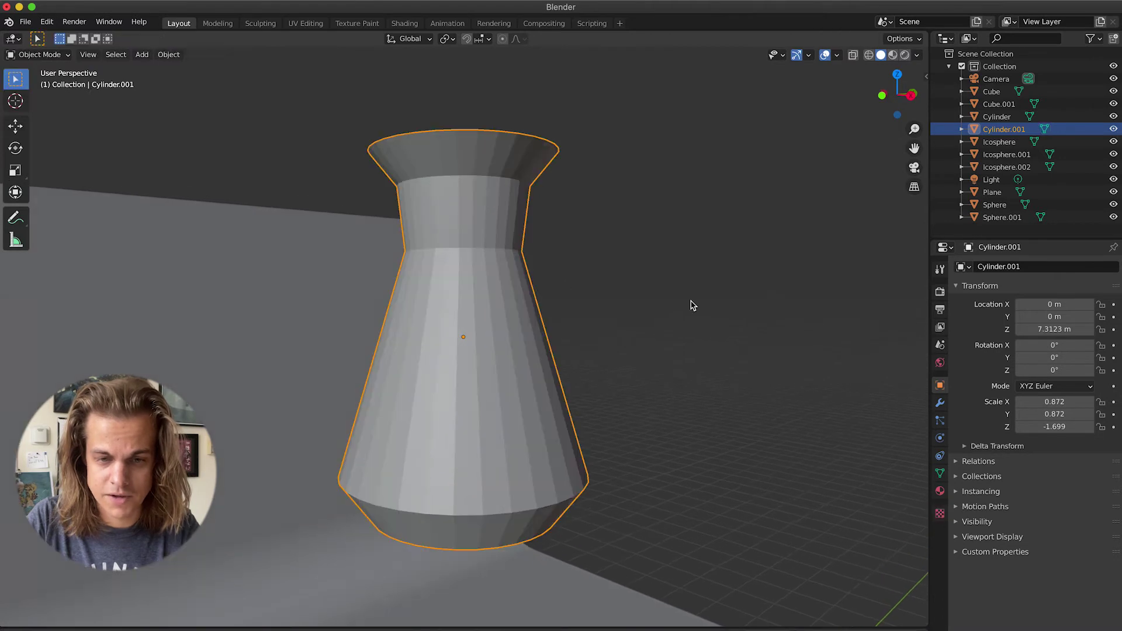
- Shrink the whole vase uniformly by a factor of about 0.502
key("s")
left_click(586, 326)
middle_click_drag(585, 324, 567, 354)
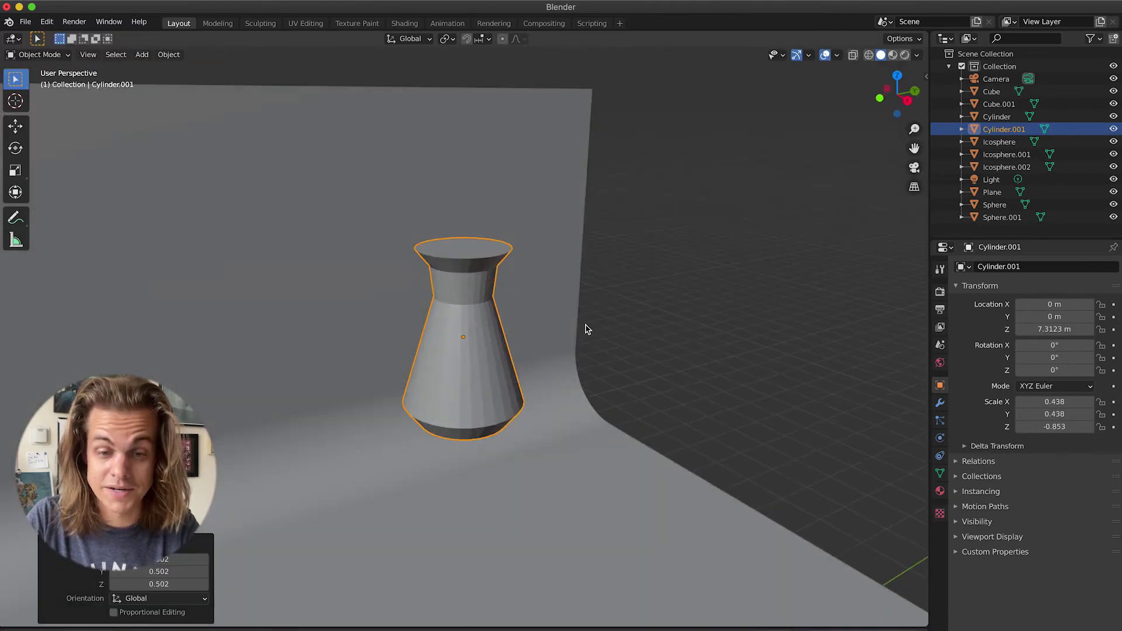
- Lower the vase along Z to about 2.49 m and enlarge it uniformly by about 1.405
left_click(906, 100)
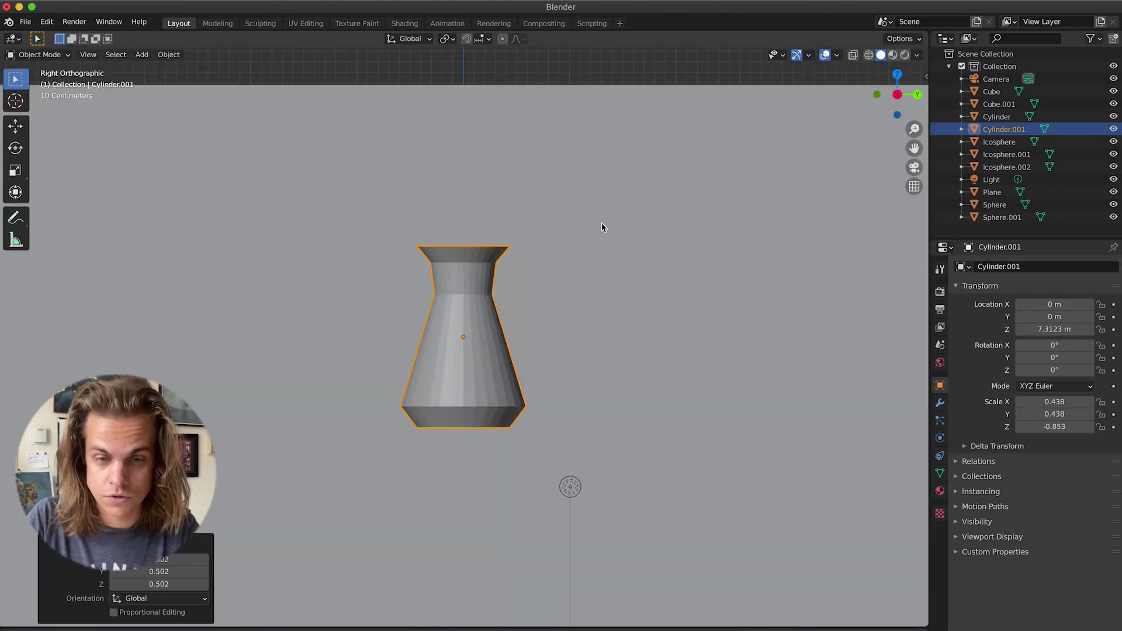
middle_click_drag(601, 224, 601, 267)
scroll(604, 228, "down", 5)
middle_click_drag(603, 228, 604, 229)
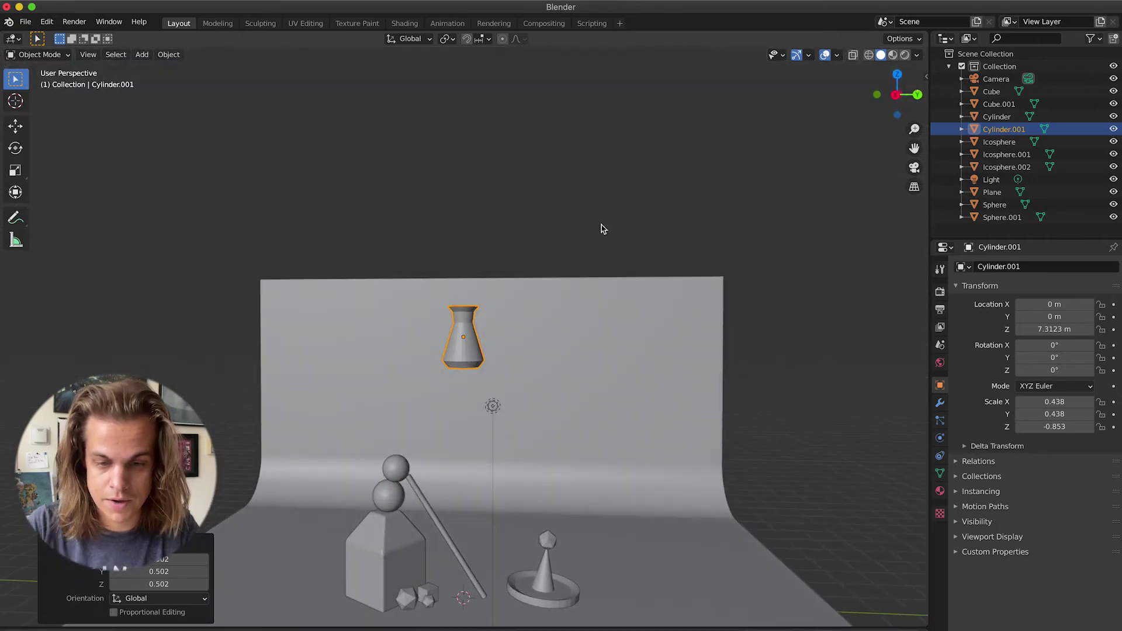
key("g")
key("z")
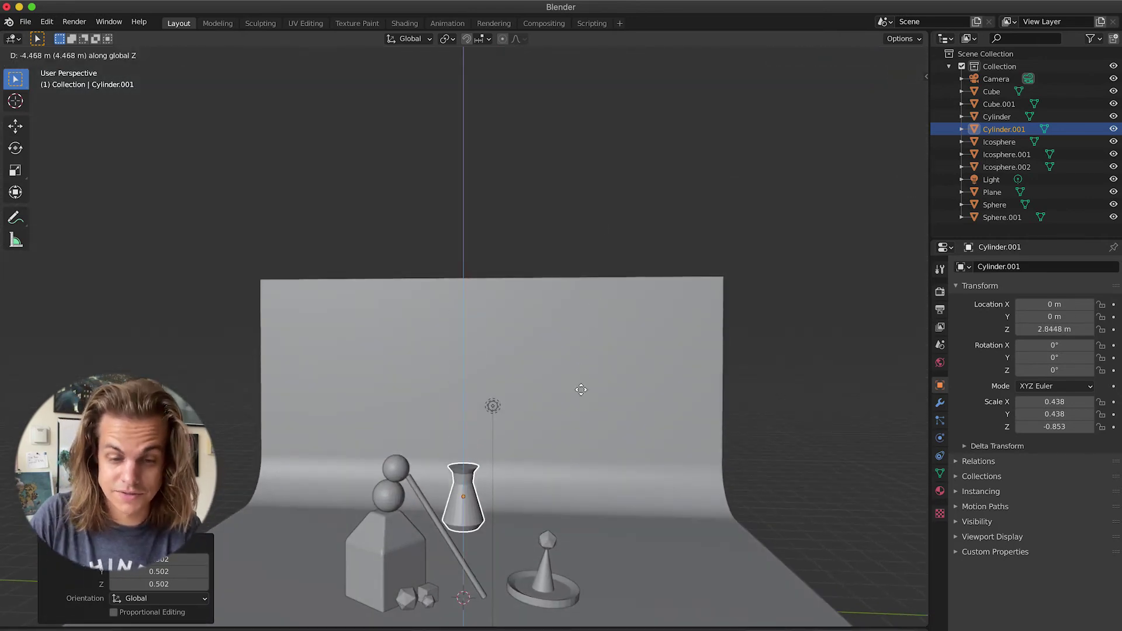
left_click(589, 396)
key("s")
left_click(536, 411)
middle_click_drag(536, 411, 511, 426)
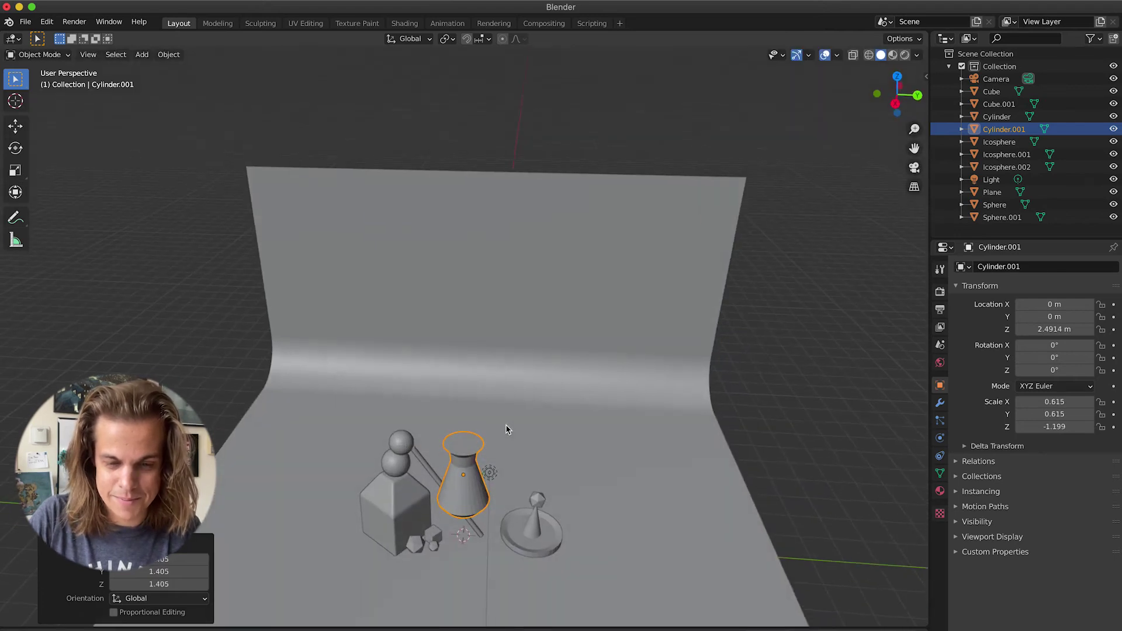
- Move the vase to about X -1.77 m, Y -1.03 m and enlarge it uniformly by about 1.483
key("KP_3")
key("s")
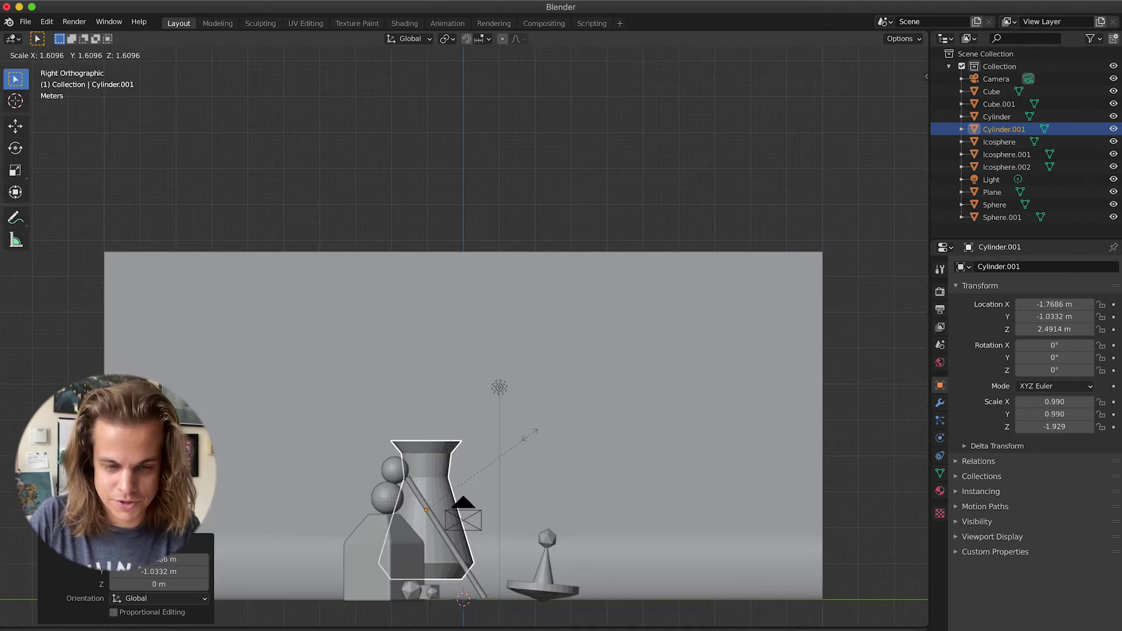
left_click(520, 441)
middle_click_drag(519, 436, 517, 437)
- Move the vase farther behind the block to about X -3.13 m, Y -1.58 m and stretch it about 1.323 along Z
left_click(900, 78)
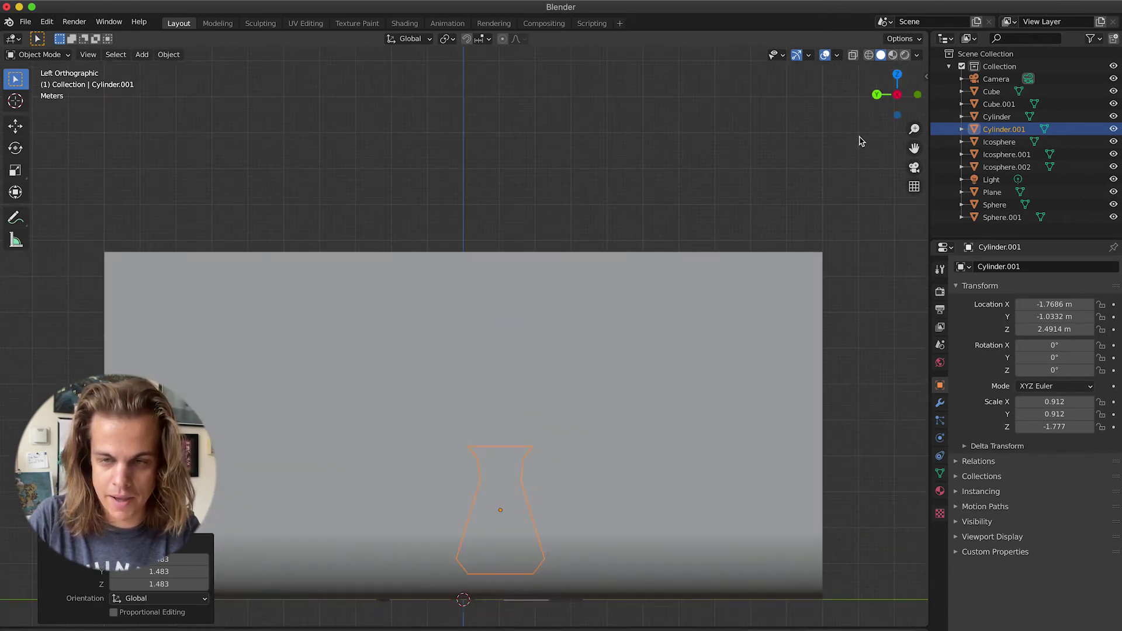
left_click(897, 74)
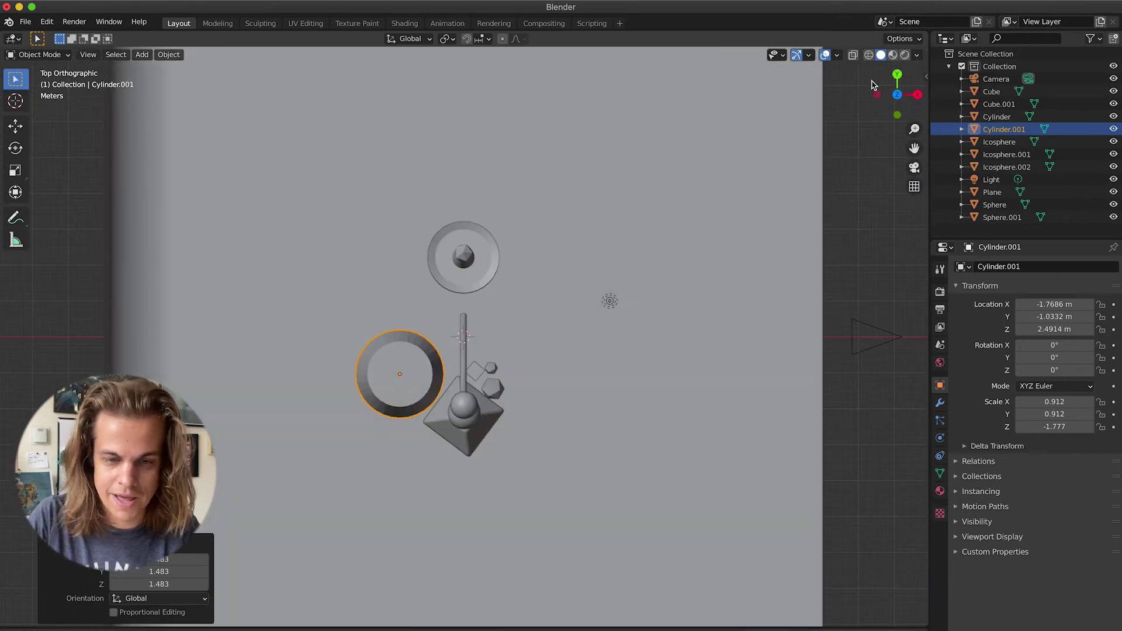
left_click(355, 413)
left_click_drag(385, 402, 335, 421)
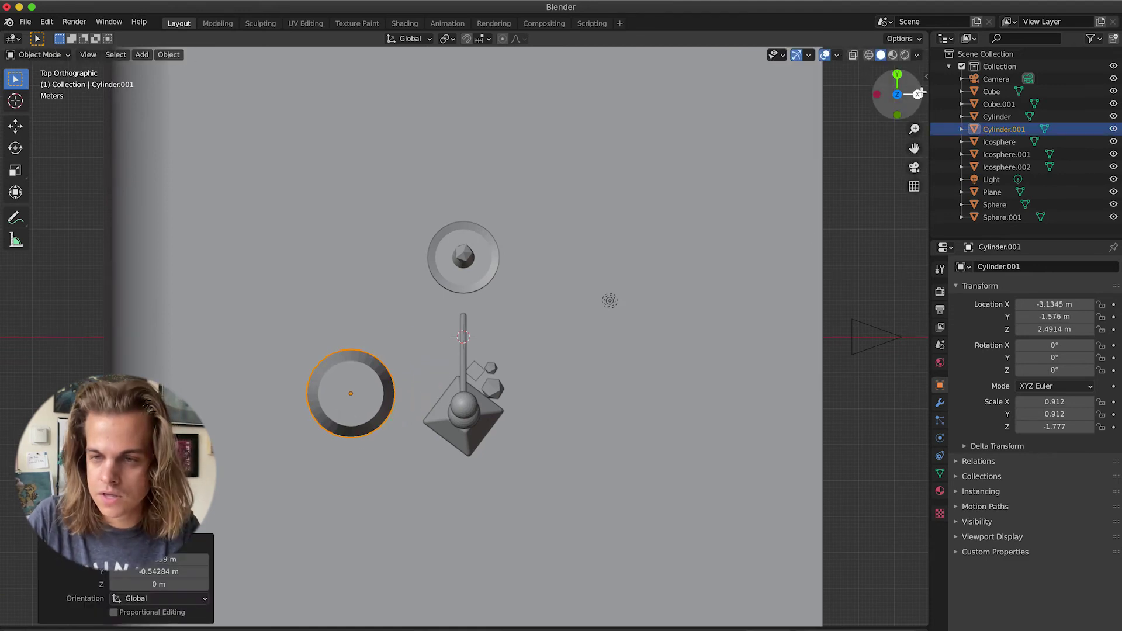
left_click(918, 95)
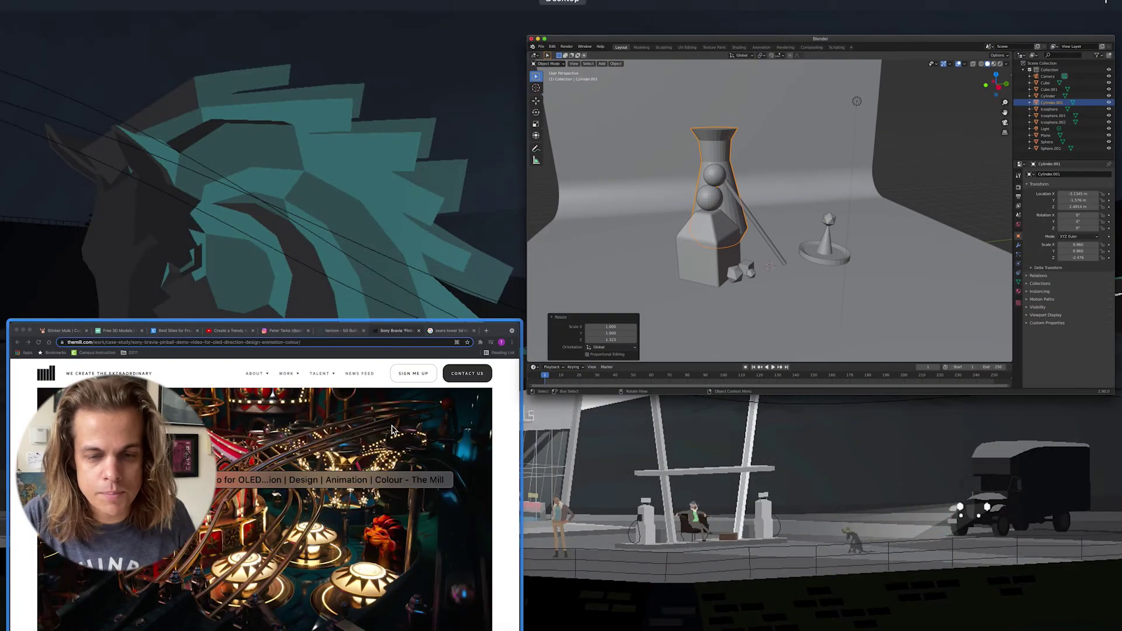
- Switch to the browser, bring up the Sears Tower 3D model image, and arrange the Blender window so this reference shows beside it
left_click(374, 409)
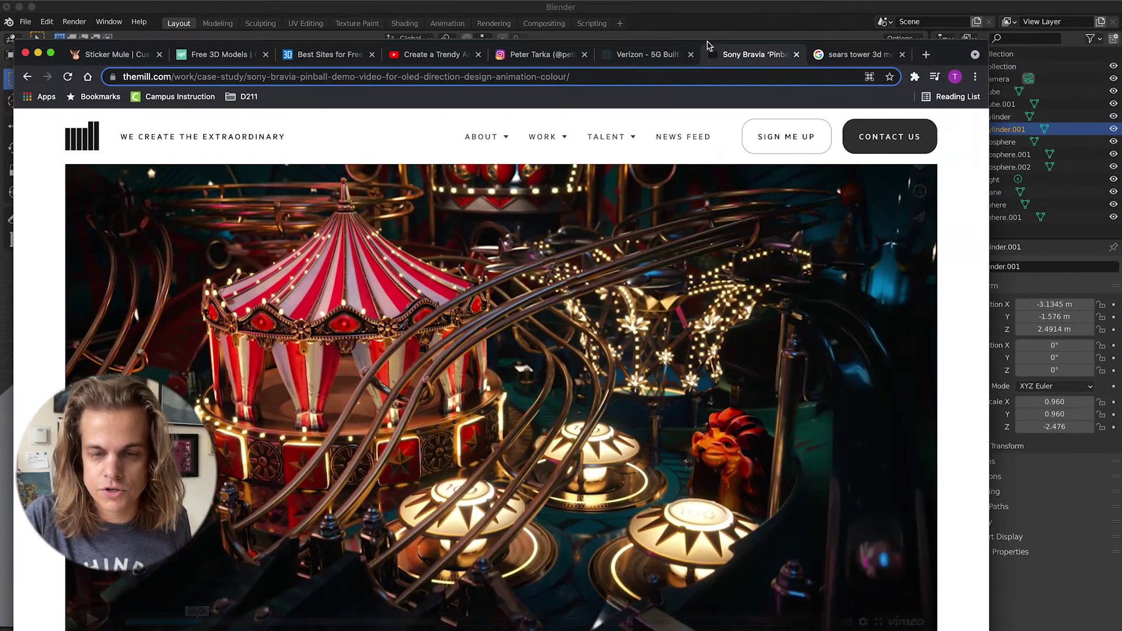
left_click(861, 58)
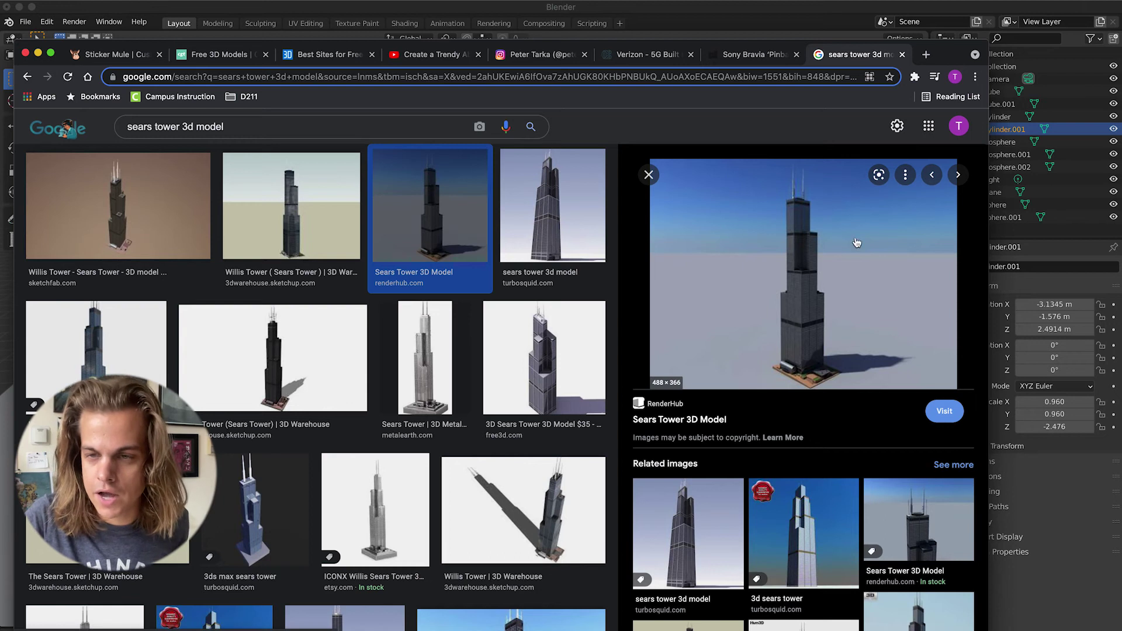
left_click_drag(863, 58, 796, 101)
left_click(946, 10)
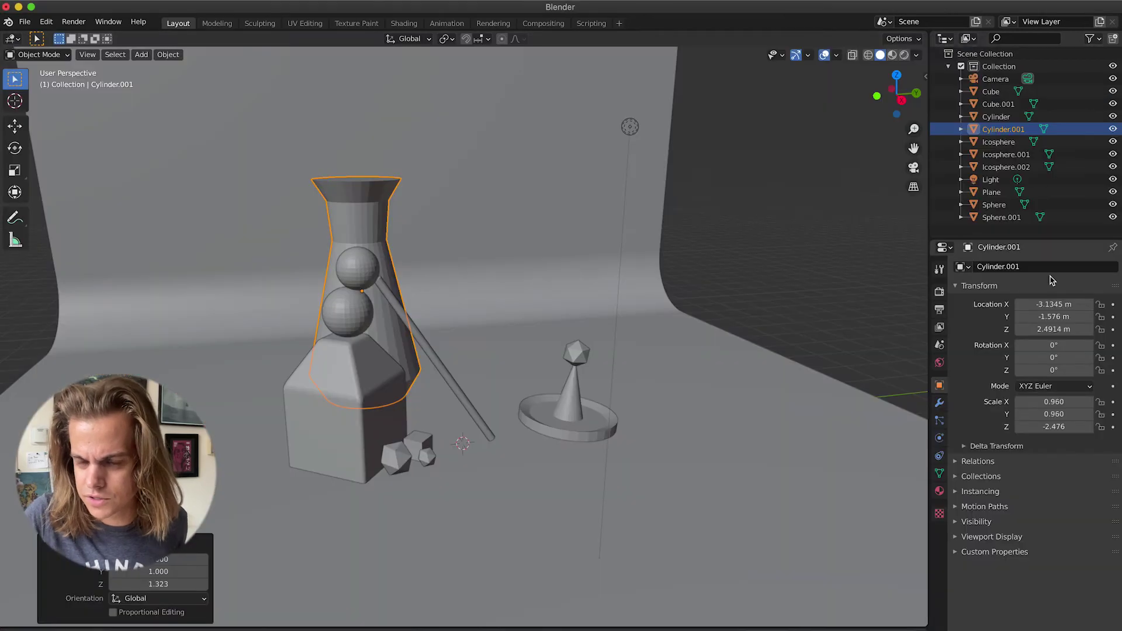
key("ctrl+Up")
left_click(928, 347)
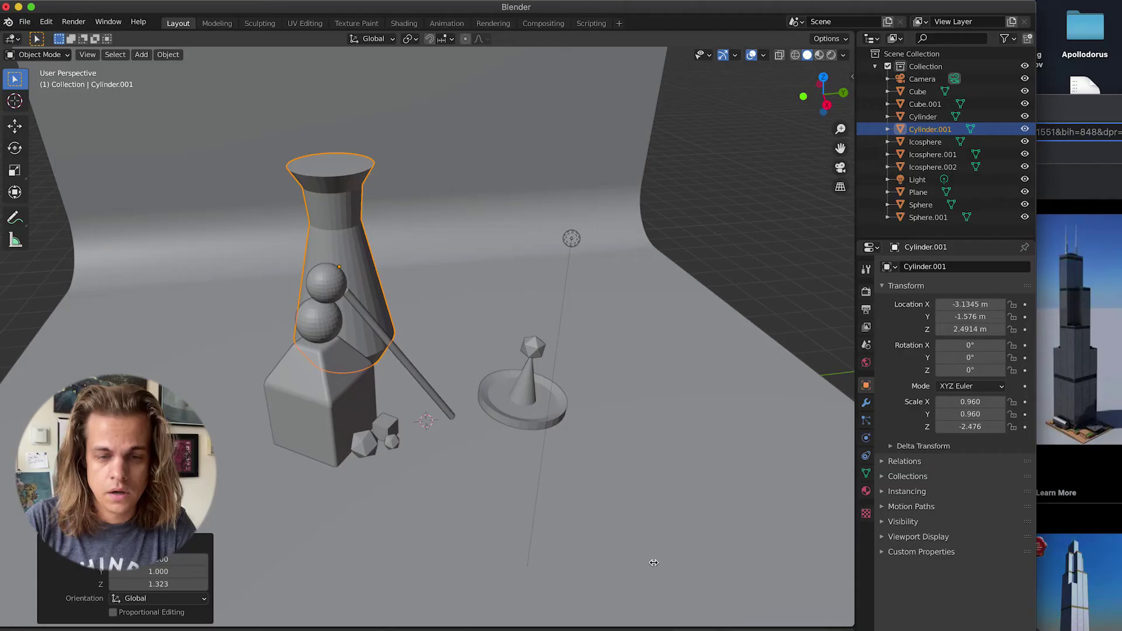
- Add a mesh cube and raise it about 4.04 m along Z above the other objects
key("shift+a")
mouse_move(459, 402)
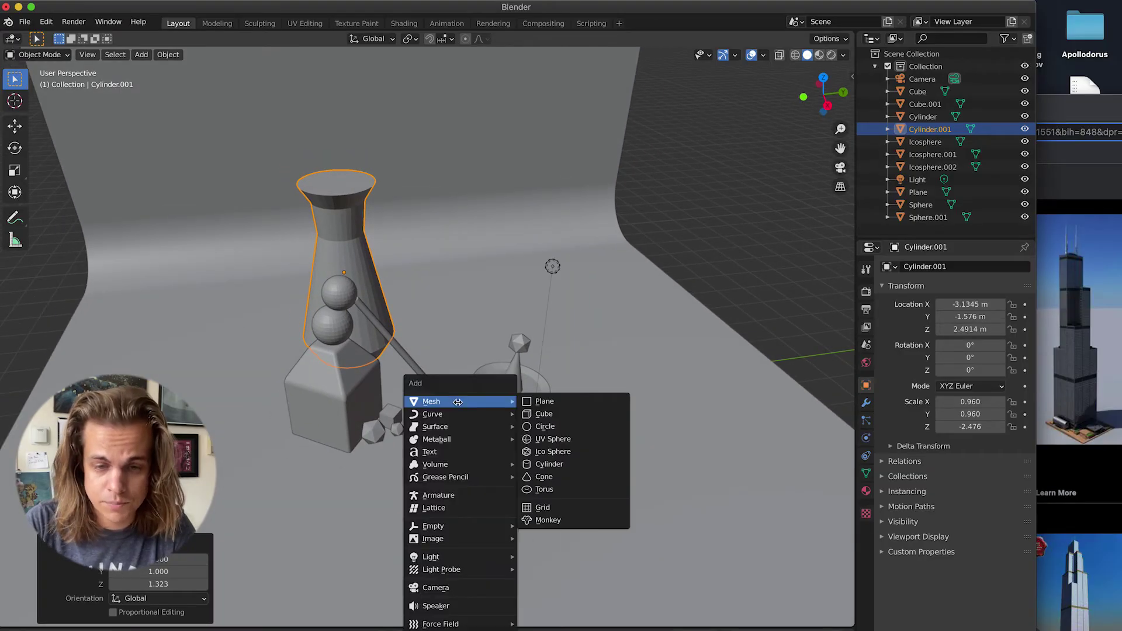
left_click(524, 413)
key("g")
key("z")
left_click(480, 260)
- Shrink the new cube uniformly to a scale of about 0.304
key("s")
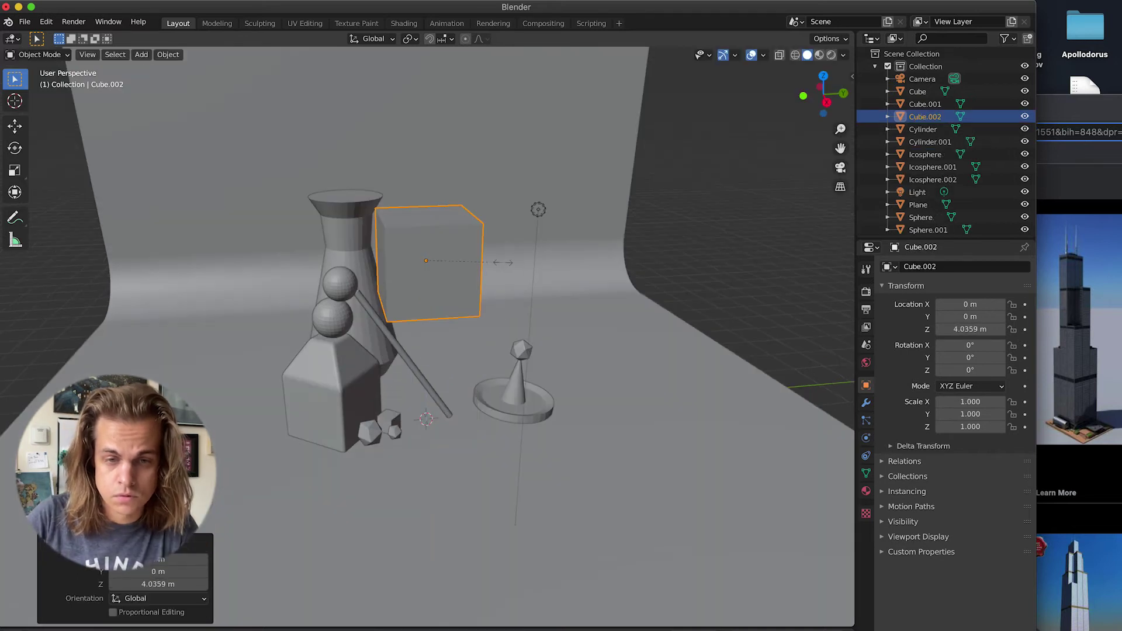
left_click(450, 265)
key("grave")
key("3")
scroll(450, 266, "up", 3)
scroll(450, 265, "down", 8)
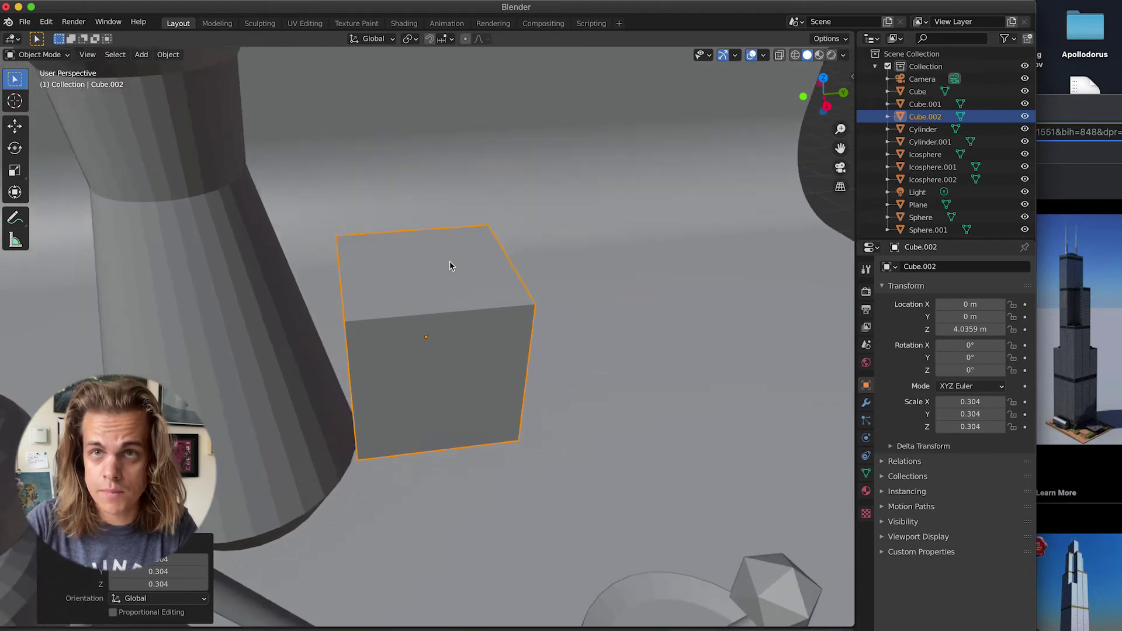
- Enlarge the small cube uniformly by about 1.057 and stretch it about 1.61 along Z into an upright block
key("Tab")
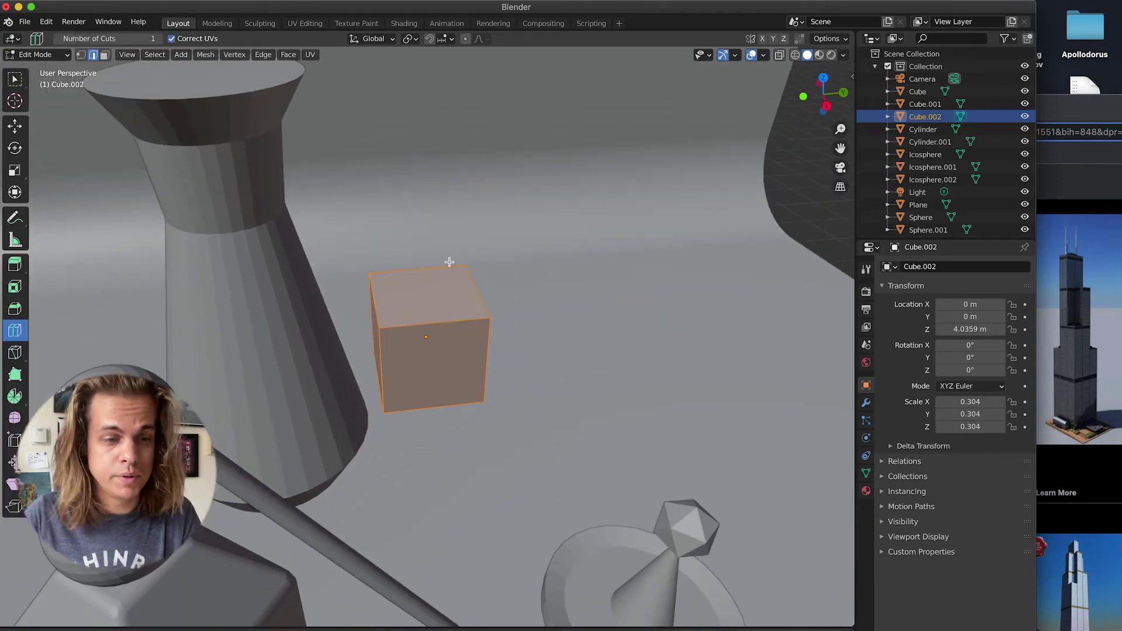
key("Tab")
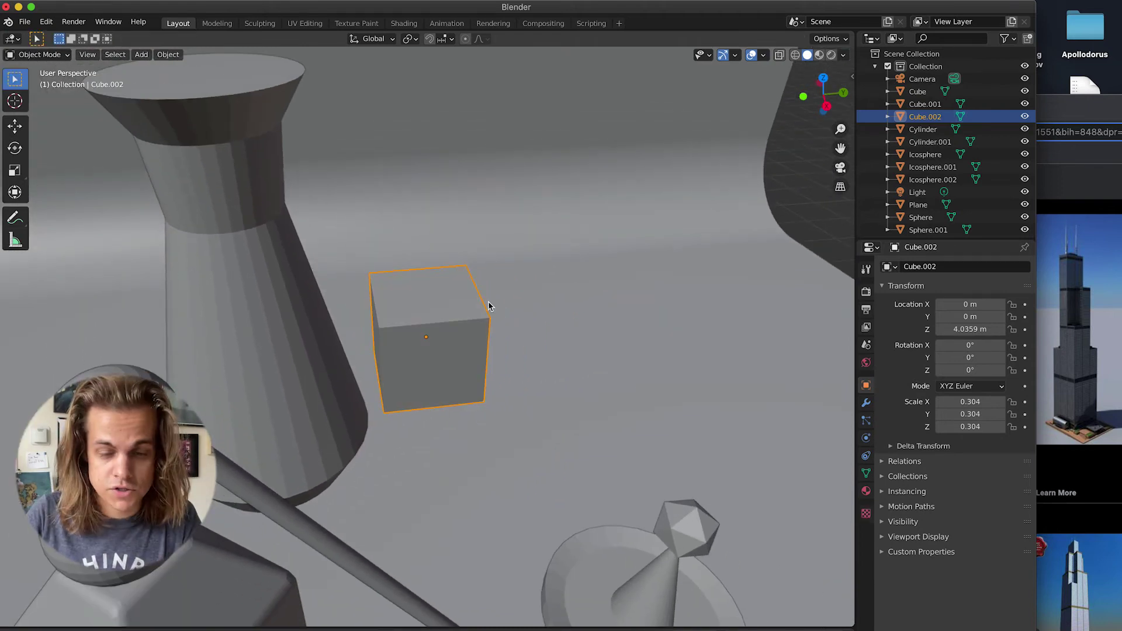
key("s")
left_click(485, 318)
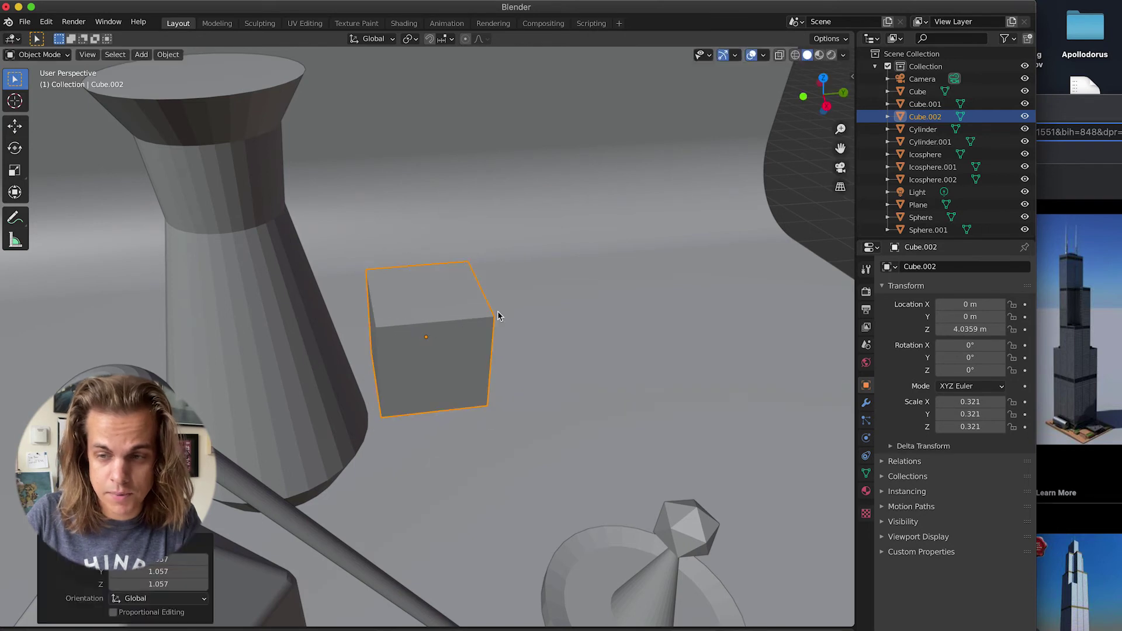
key("s")
key("z")
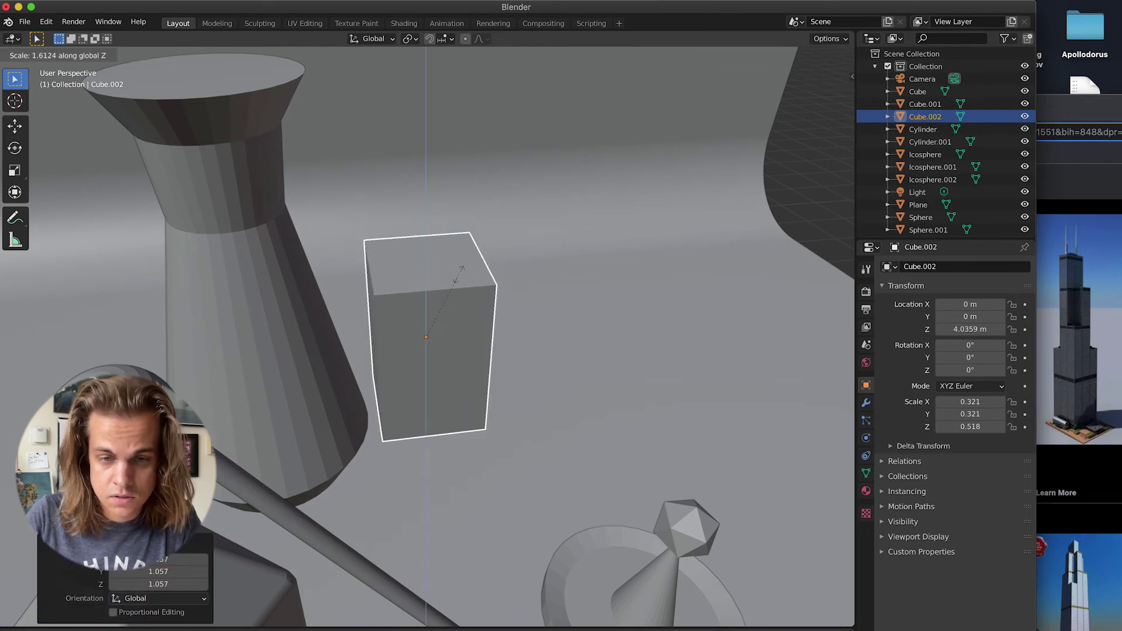
left_click(459, 277)
- In Edit Mode, extrude the block's top face upward about 0.37 m
key("Tab")
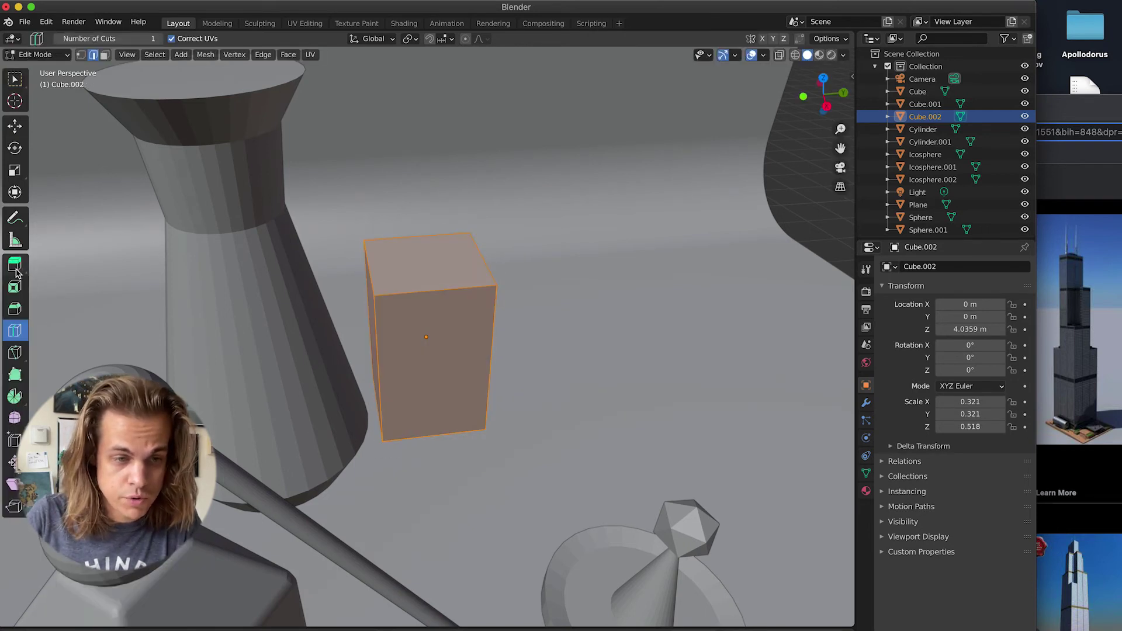
left_click(15, 268)
left_click(465, 258)
key("e")
right_click(455, 239)
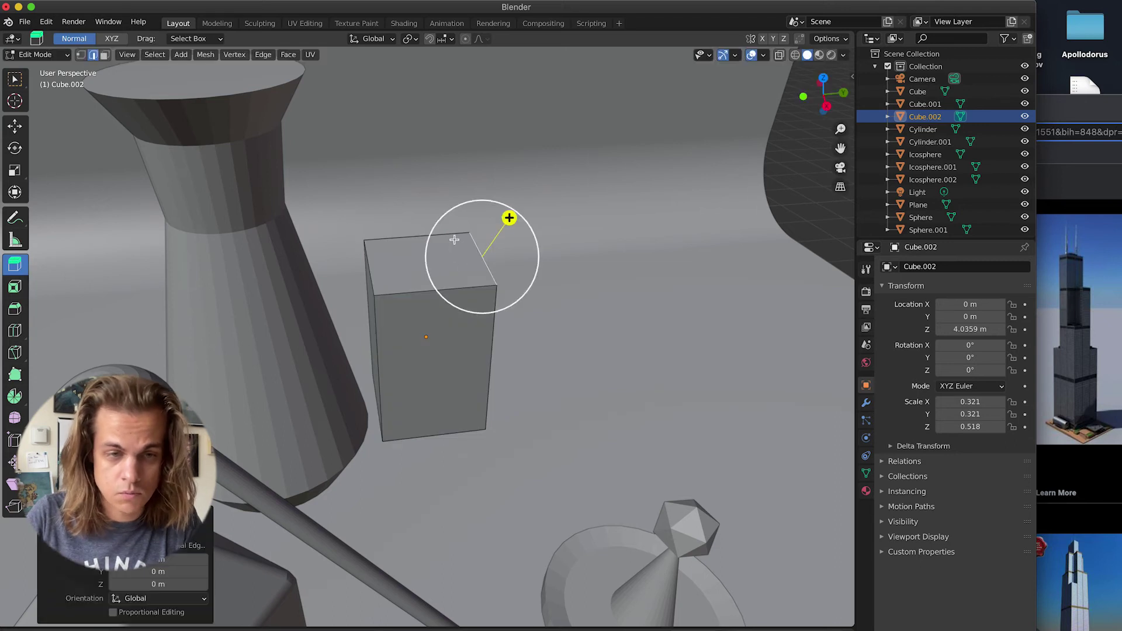
left_click(105, 56)
left_click(409, 260)
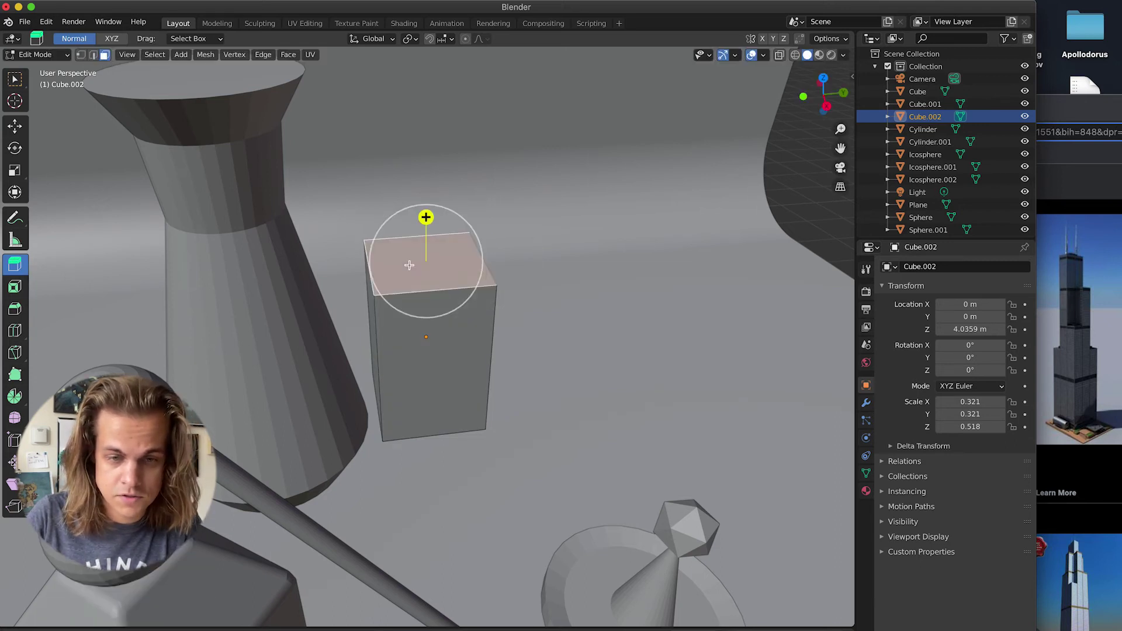
left_click_drag(426, 218, 420, 163)
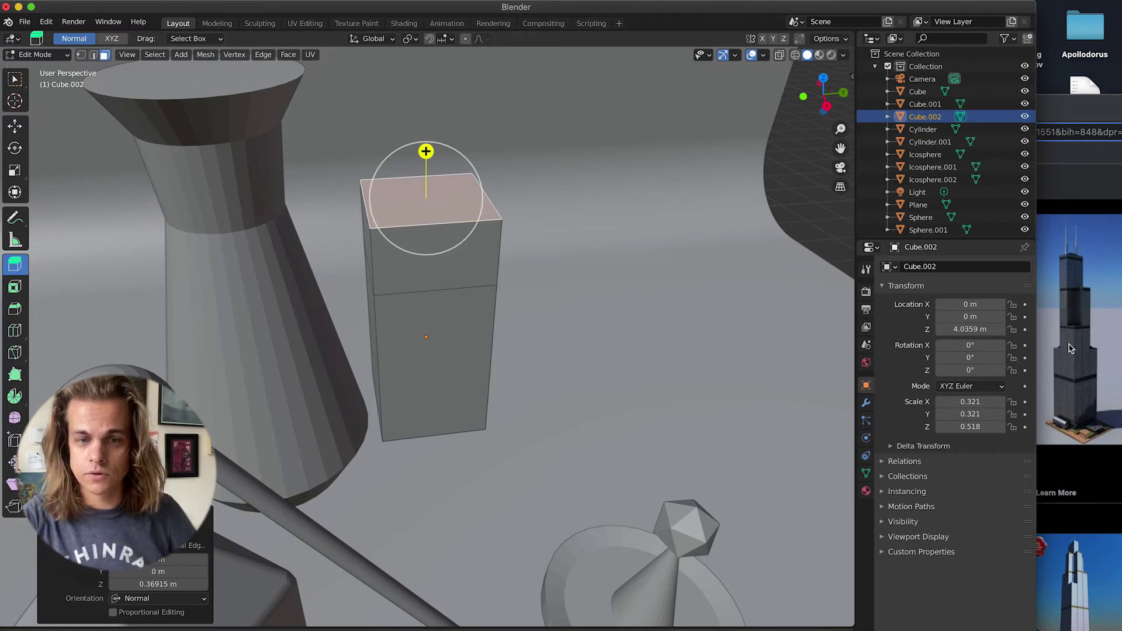
- Add two crossing off-centre loop cuts through the block to divide its top face into unequal sections
middle_click_drag(764, 328, 767, 331)
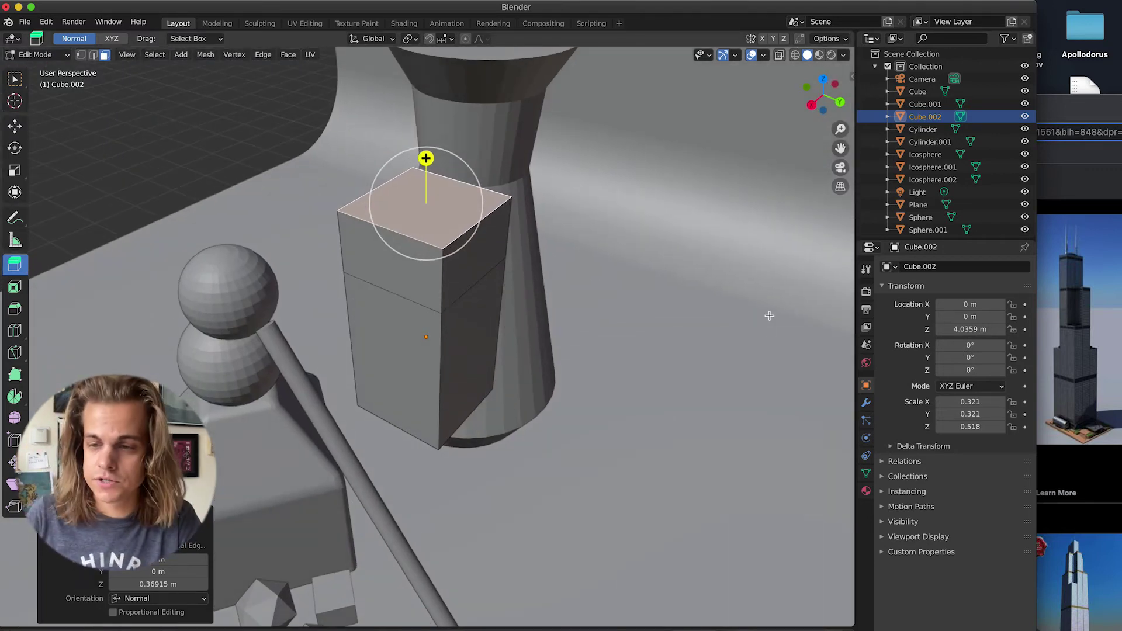
left_click(15, 330)
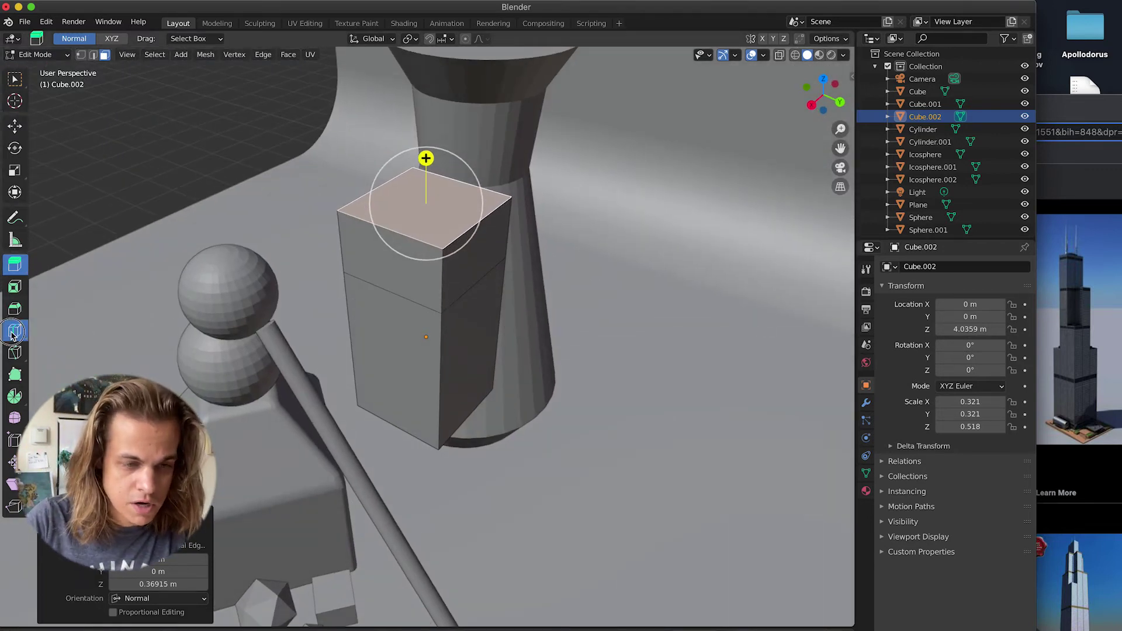
left_click_drag(437, 229, 441, 200)
- Extrude the largest section of the divided top face upward about 0.52 m to form the tower's next tier
left_click(15, 264)
left_click(449, 223)
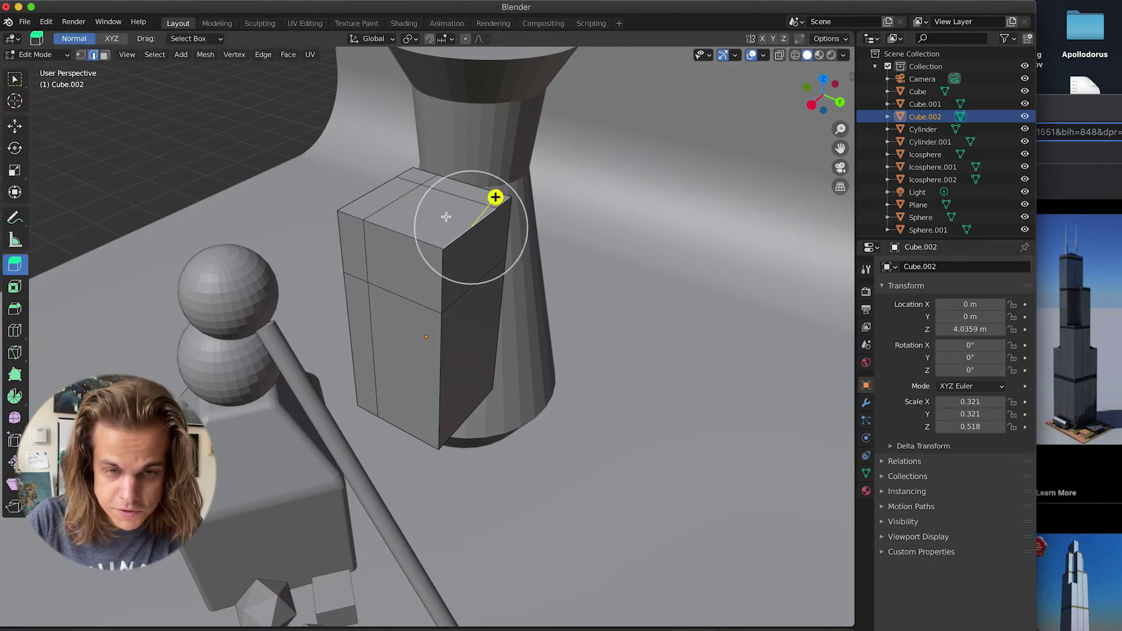
left_click(403, 214)
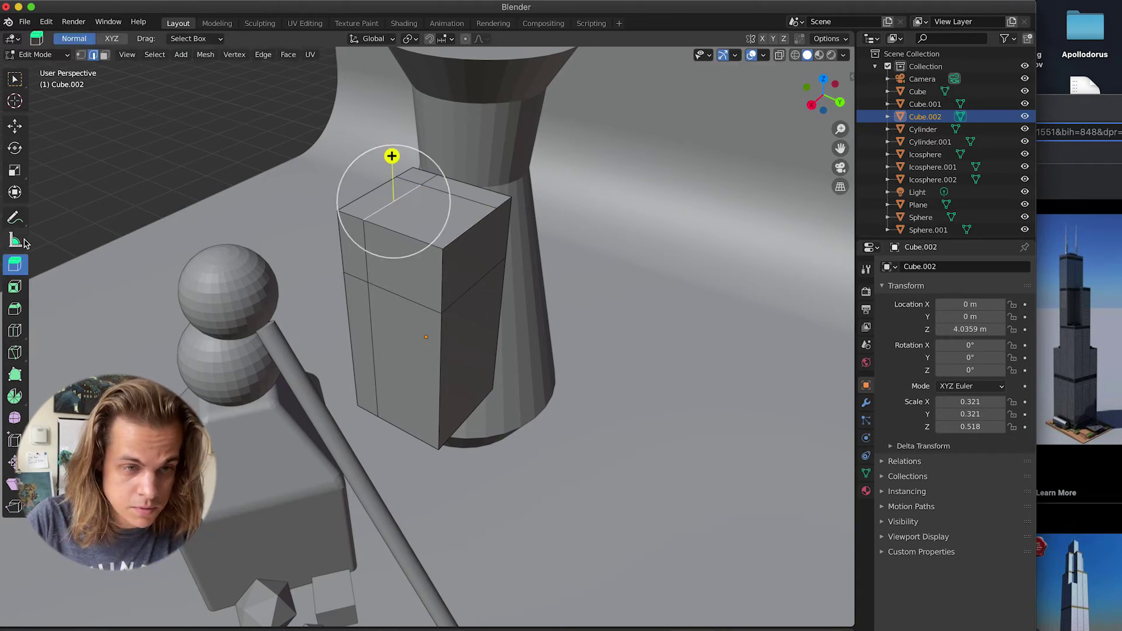
left_click(104, 54)
left_click(435, 233)
left_click_drag(431, 170, 431, 71)
- Add a loop cut through the tower's upper tier to divide its top face
middle_click_drag(436, 120, 441, 126)
scroll(441, 126, "down", 6)
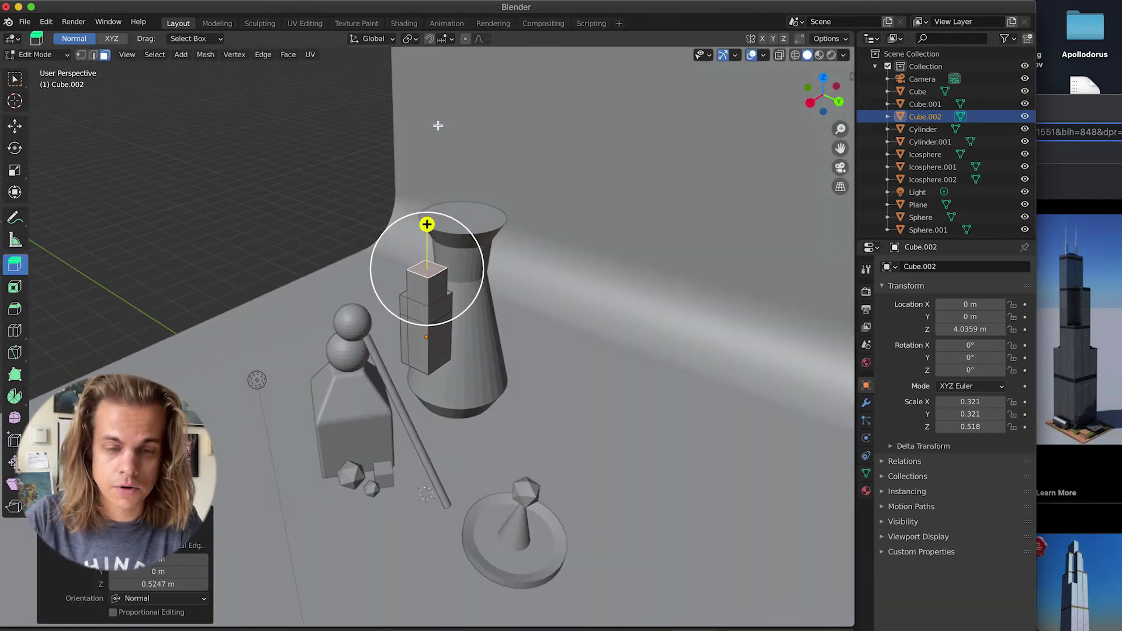
middle_click_drag(430, 121, 399, 163)
left_click(15, 330)
left_click(428, 312)
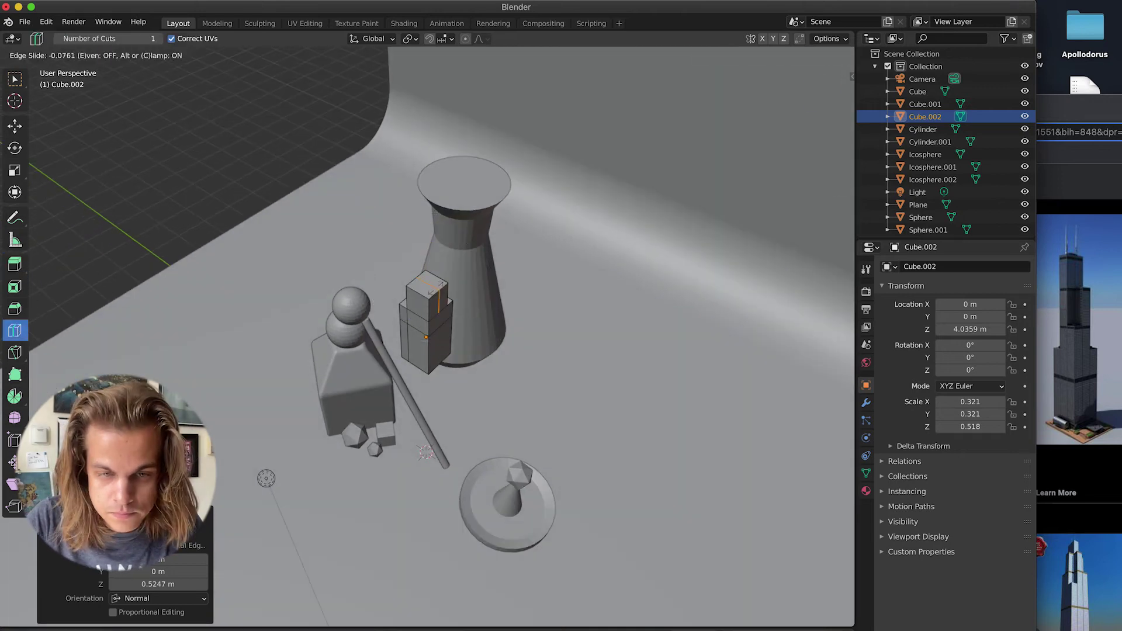
- Extrude one section of the upper tier's top face upward to form the tower's tallest tier
left_click(15, 264)
left_click(105, 54)
left_click(437, 284)
left_click(416, 285, "shift")
left_click_drag(427, 248, 426, 220)
left_click(419, 255)
middle_click_drag(423, 253, 438, 291)
- Add a mesh primitive to the tower's mesh, raise it to the roof and scale it into a tall, thin antenna
key("shift+a")
left_click(438, 293)
key("s")
key("z")
left_click(466, 102)
key("g")
key("z")
left_click(434, 133)
middle_click_drag(433, 132, 515, 158)
key("s")
key("shift+z")
left_click(446, 167)
- Position the antenna on the tower's roof along Z and X and duplicate it as a second antenna beside it
key("g")
key("z")
key("g")
key("x")
key("shift+d")
key("x")
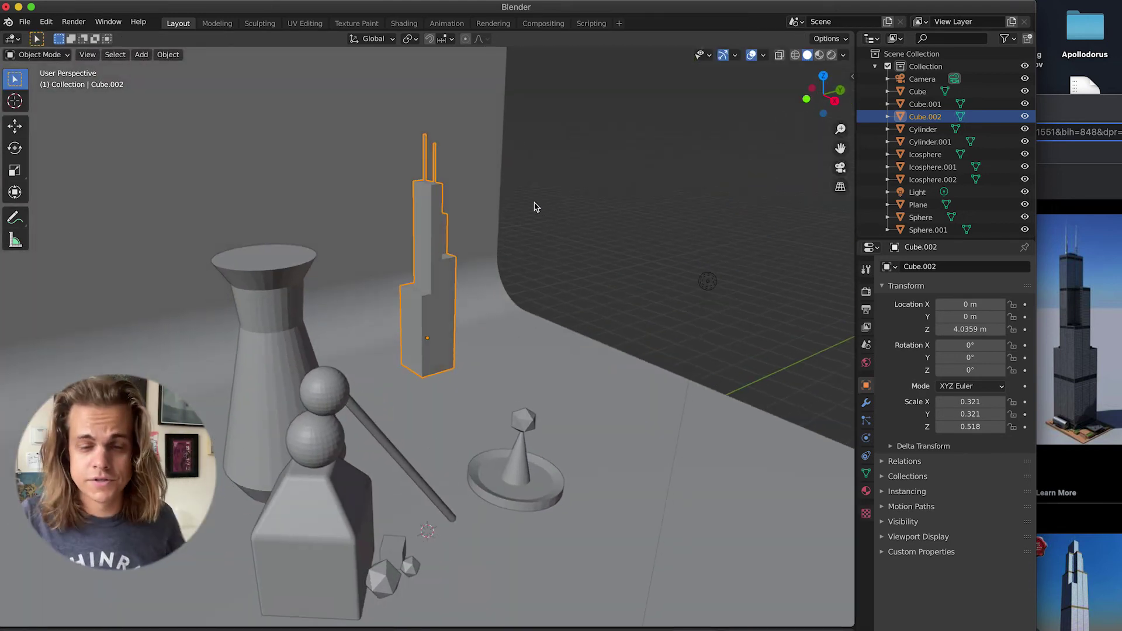
- In camera view, place the tower between the leaning rod and the dish and rotate it -42.5° around Z
scroll(534, 207, "right", 6)
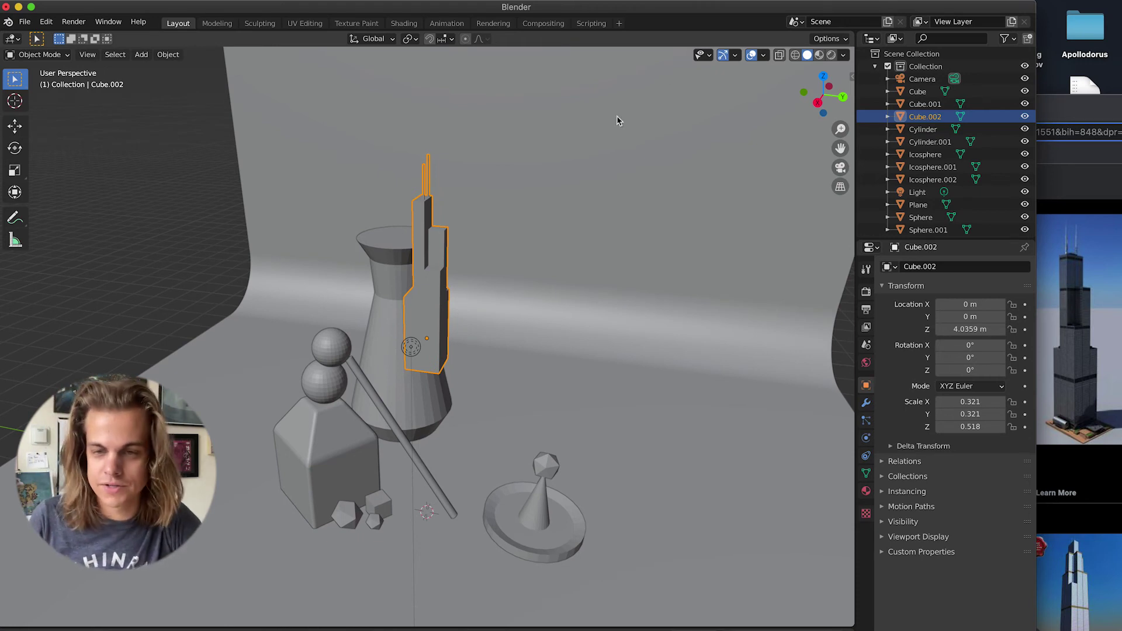
left_click(841, 169)
key("g")
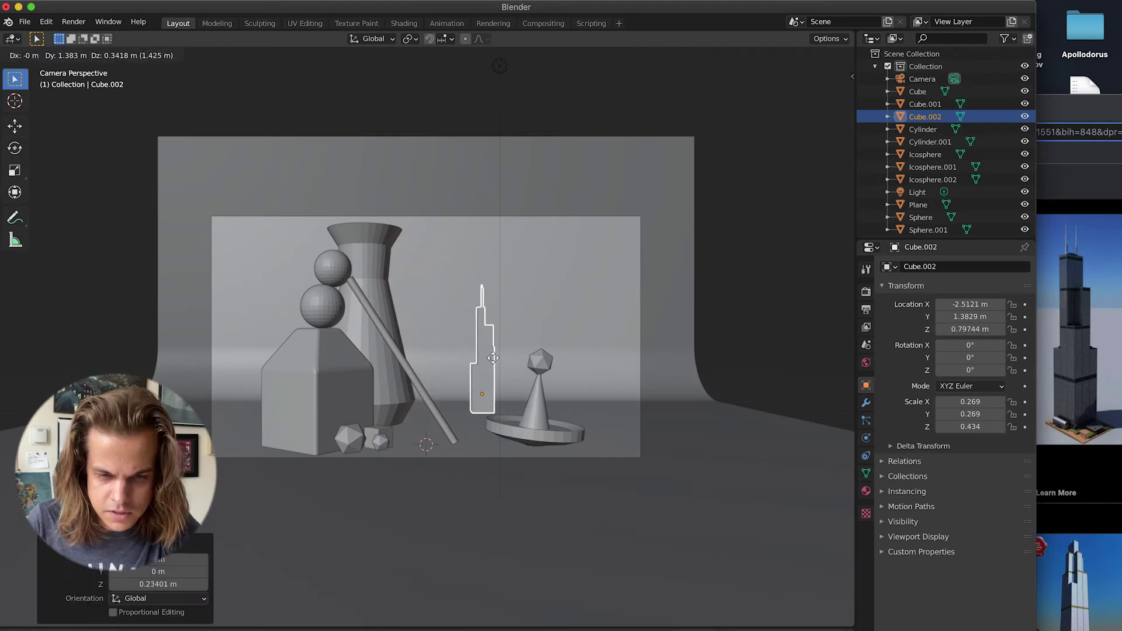
left_click(484, 361)
key("r")
key("z")
left_click(461, 367)
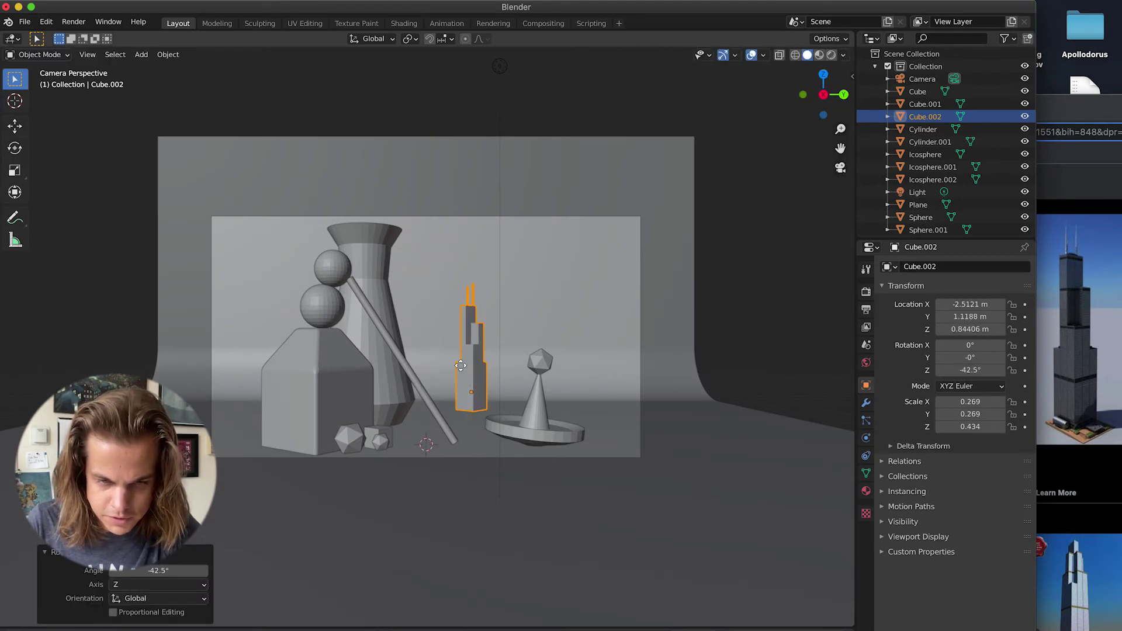
- Enlarge the tower to an X and Y scale of about 0.407 and lower it along Z to about 0.596 m
key("g")
key("z")
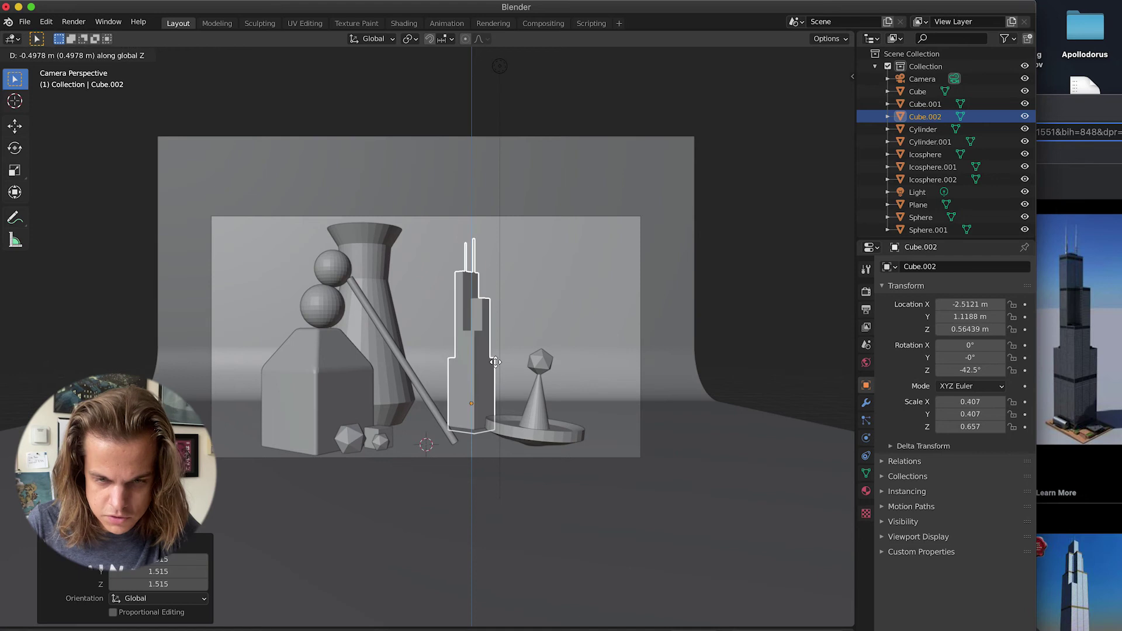
left_click(496, 363)
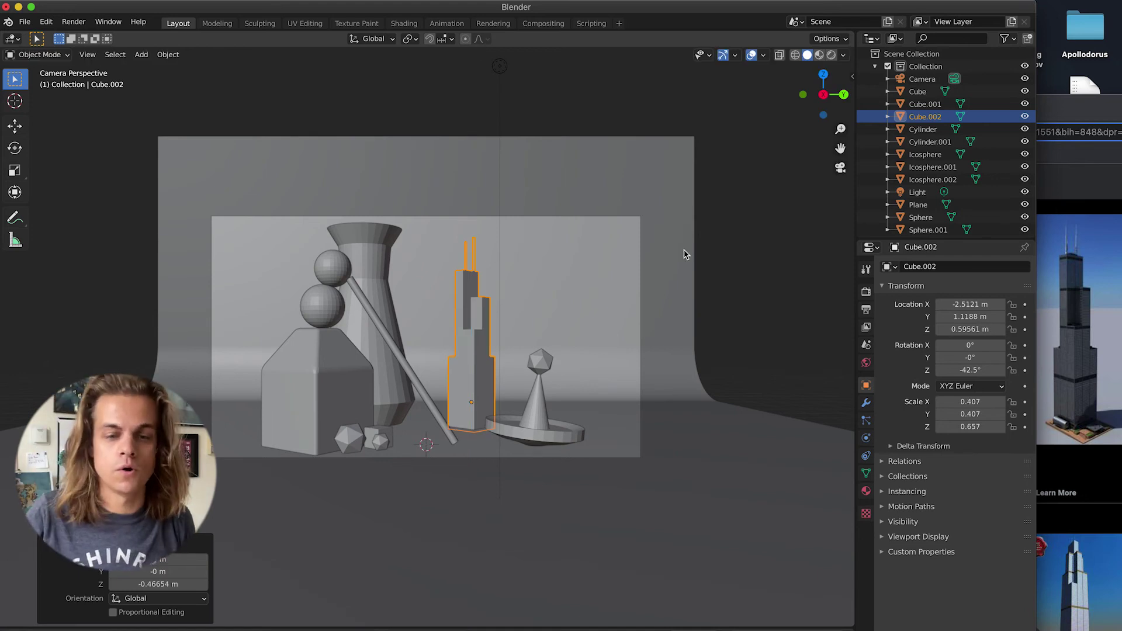
- Switch the viewport to rendered shading and delete the scene's existing light
left_click(831, 55)
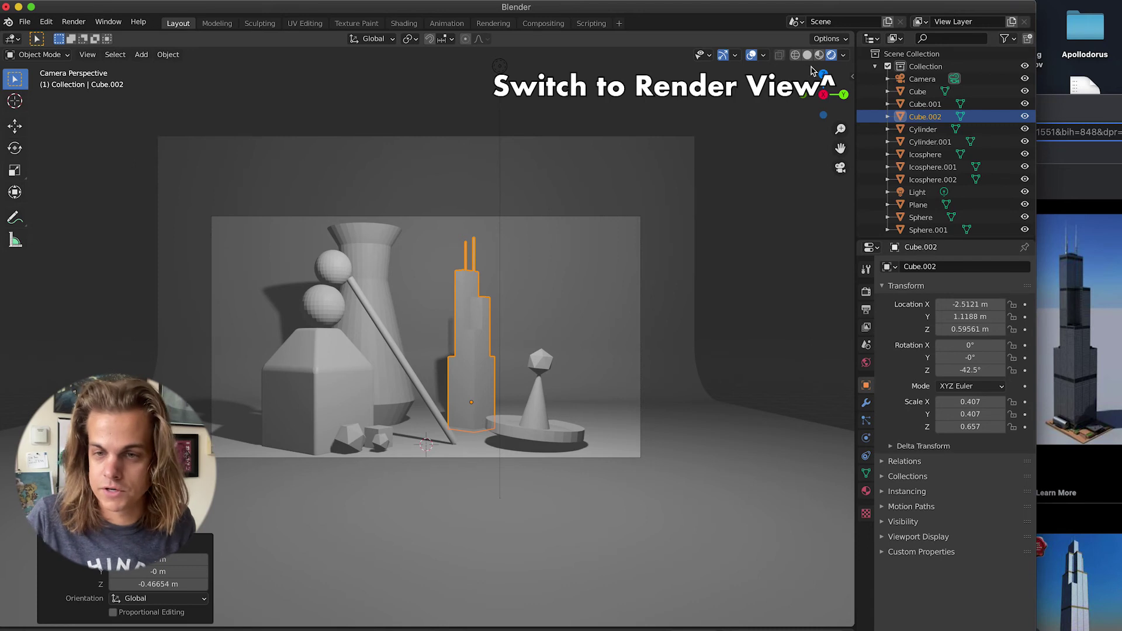
left_click(499, 67)
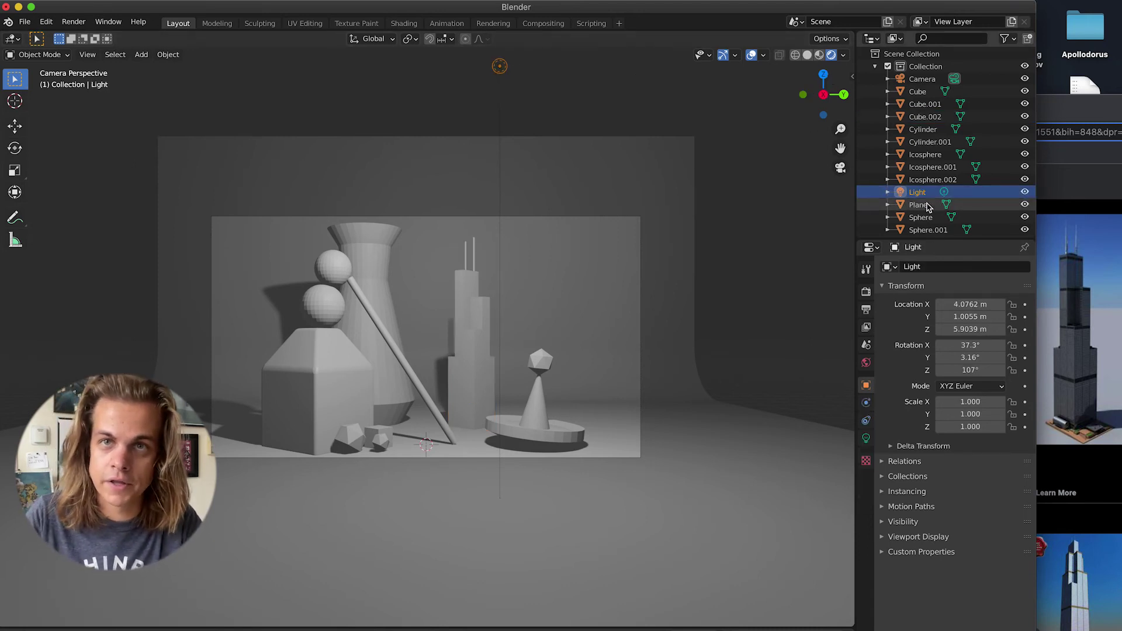
key("Delete")
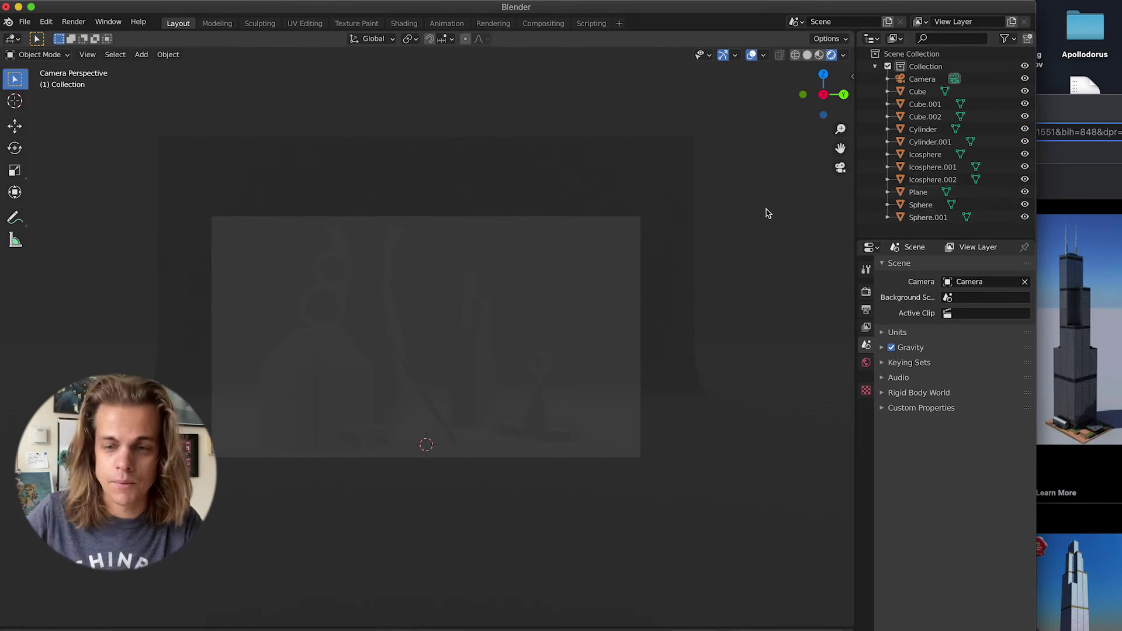
- Add an area light and raise it about 5.68 m along Z above the still life
key("shift+a")
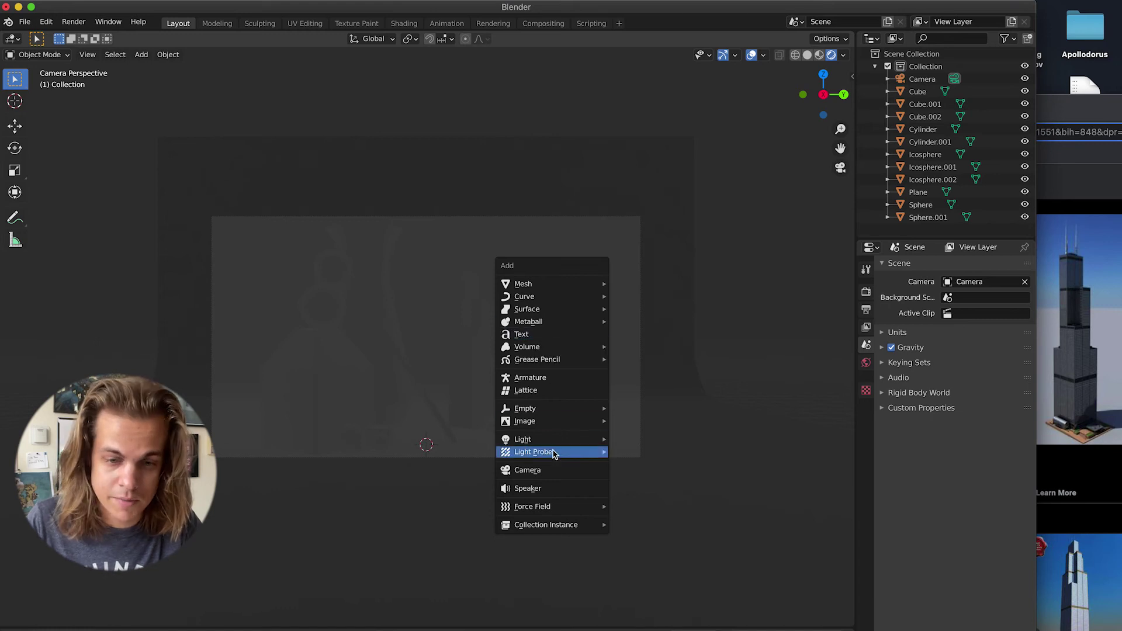
mouse_move(555, 445)
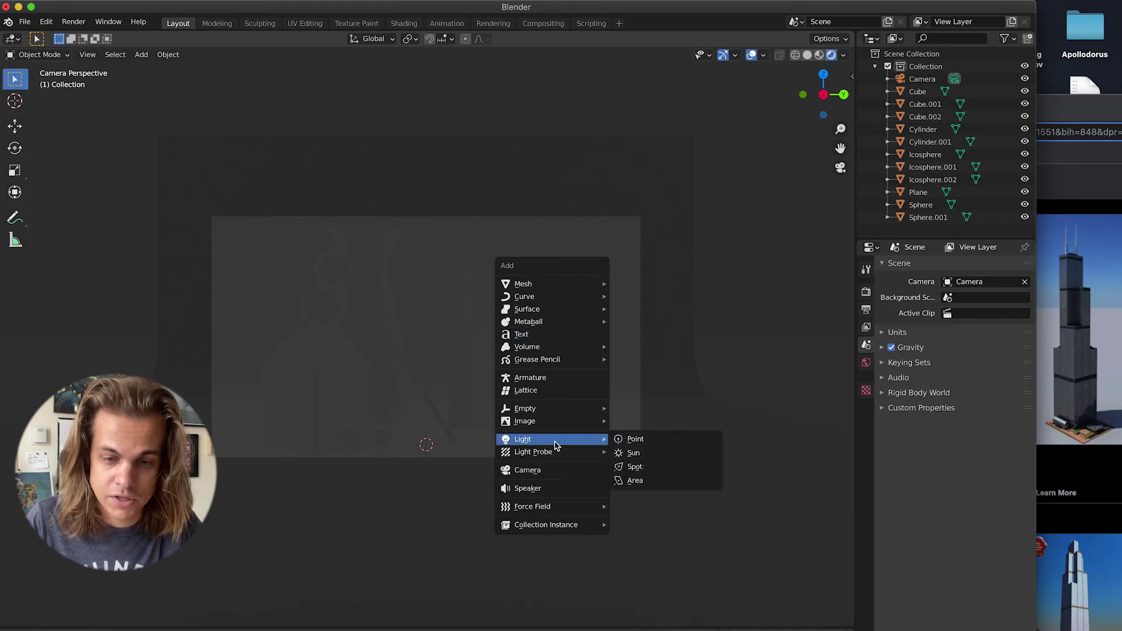
left_click(623, 481)
key("g")
key("z")
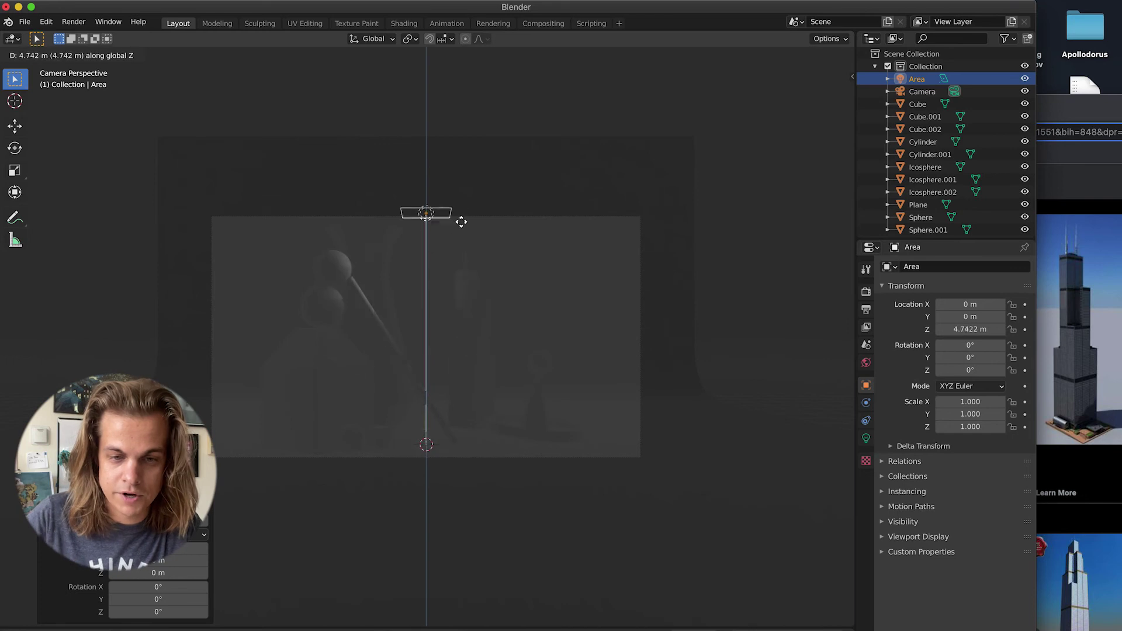
left_click(464, 183)
- Enlarge the area light to a scale of about 6.594 and set its power to 350 W
key("s")
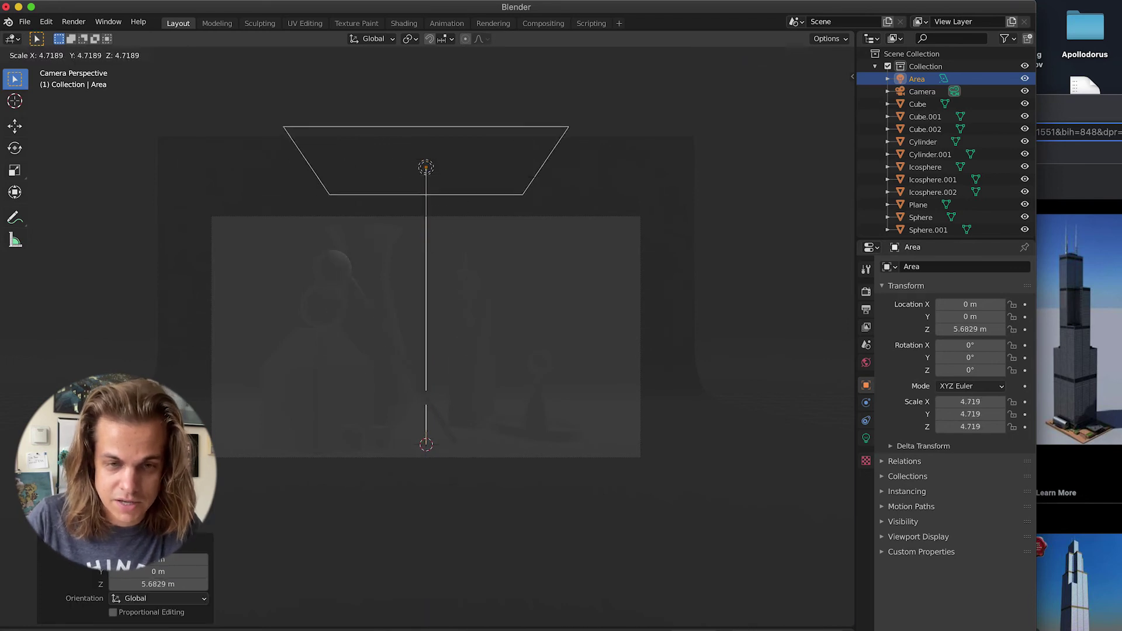
left_click(580, 184)
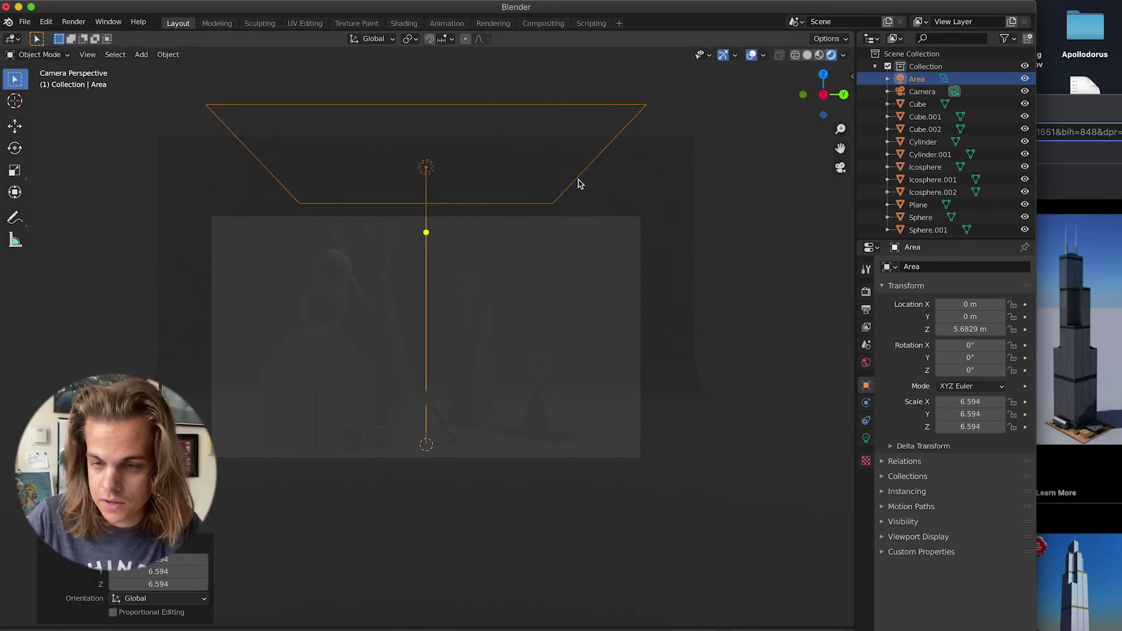
left_click(866, 439)
left_click(968, 349)
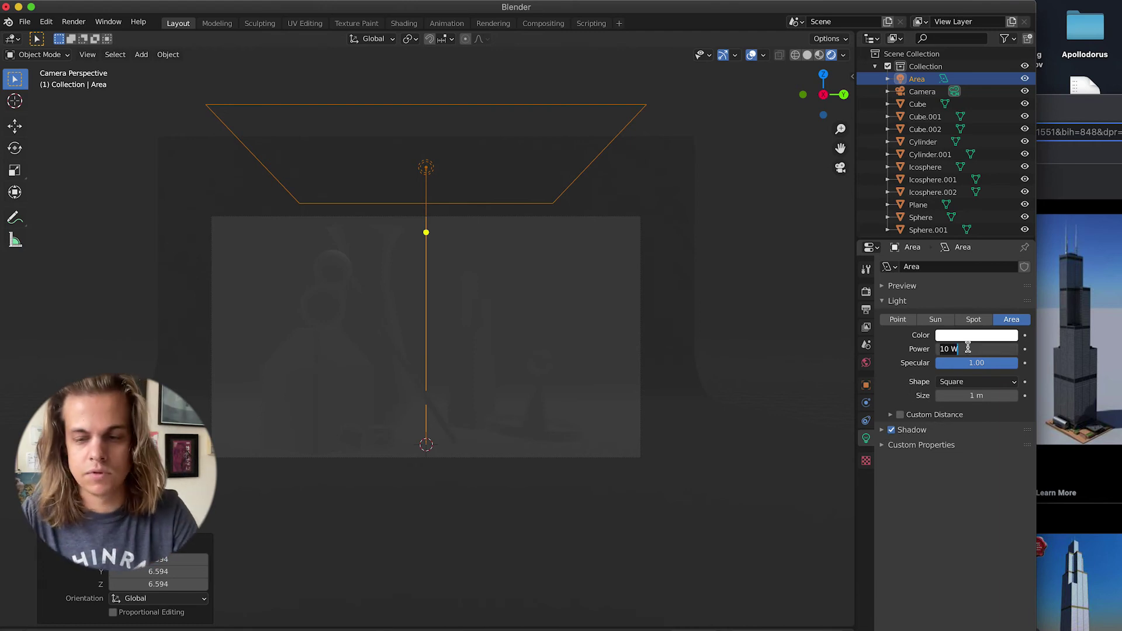
type("350")
key("Return")
- Raise the overhead area light another 0.05 m or so along Z
key("g")
key("z")
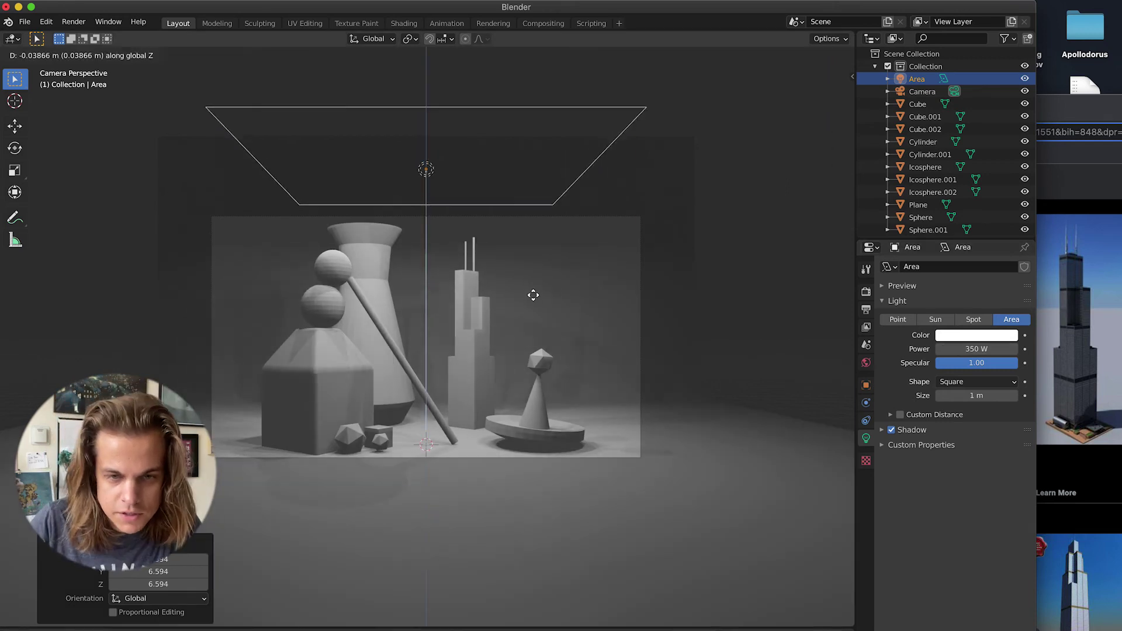
left_click(537, 296)
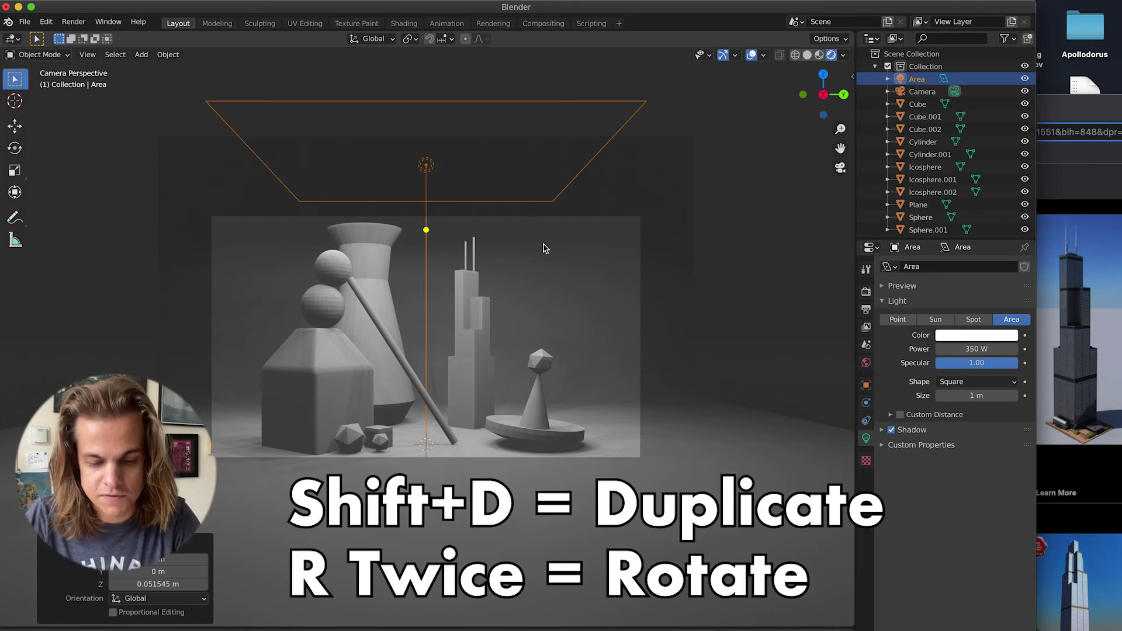
- Duplicate the area light beside the dish and trackball-rotate the copy about 81.4° and 26.4° to face the objects
key("shift+d")
left_click(730, 335)
key("r")
key("r")
left_click(743, 380)
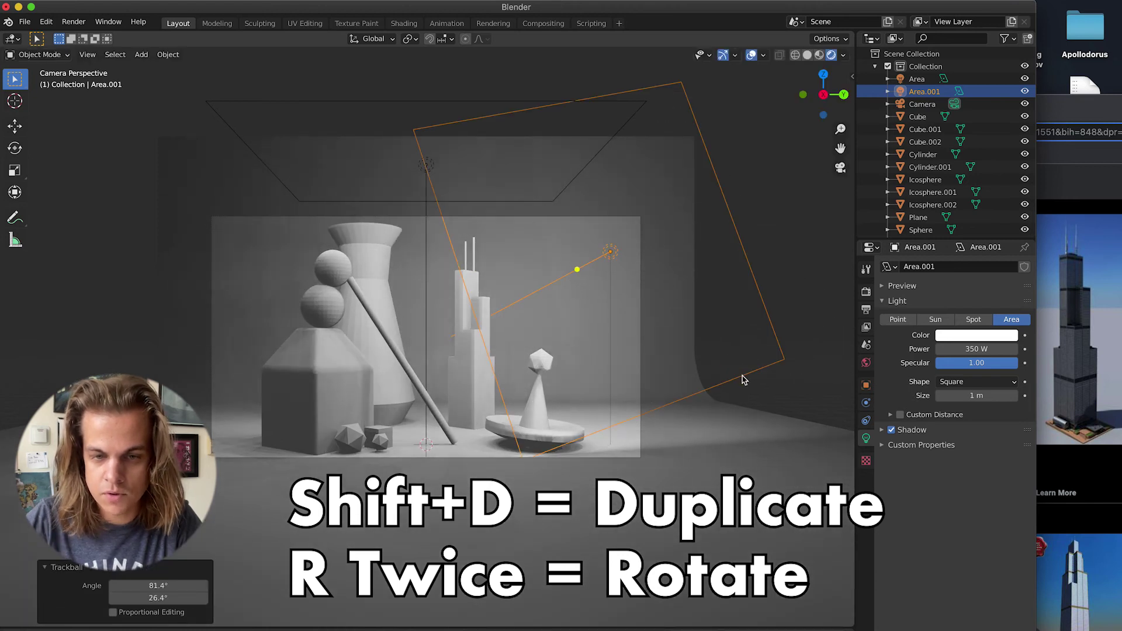
- Move the duplicated side light outward from the dish and lower it about 1.57 m
scroll(743, 380, "up", 10)
key("g")
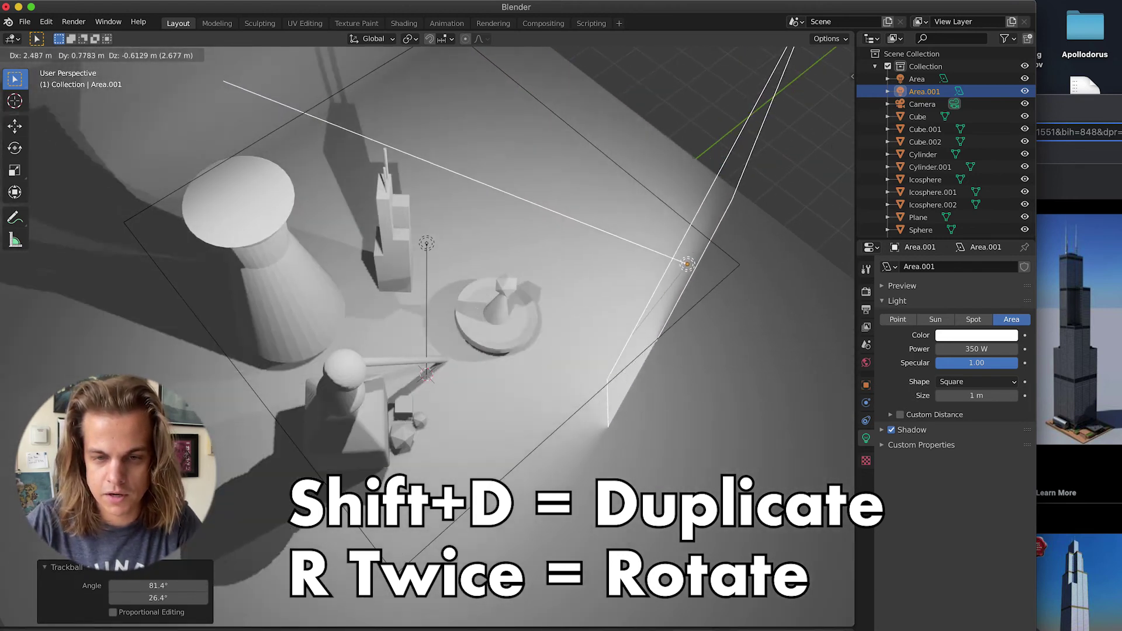
left_click(781, 546)
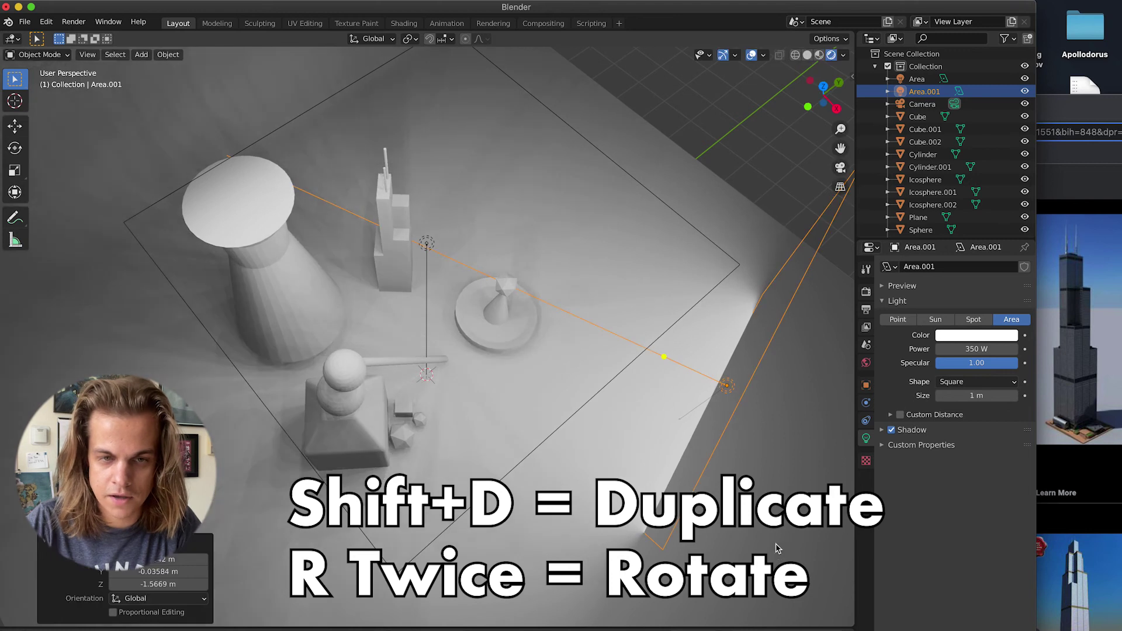
- Duplicate the overhead area light and place the copy on the vase's side, offset about -4.86 m in Y and -0.35 m in Z
middle_click_drag(507, 325, 481, 296)
left_click(425, 158)
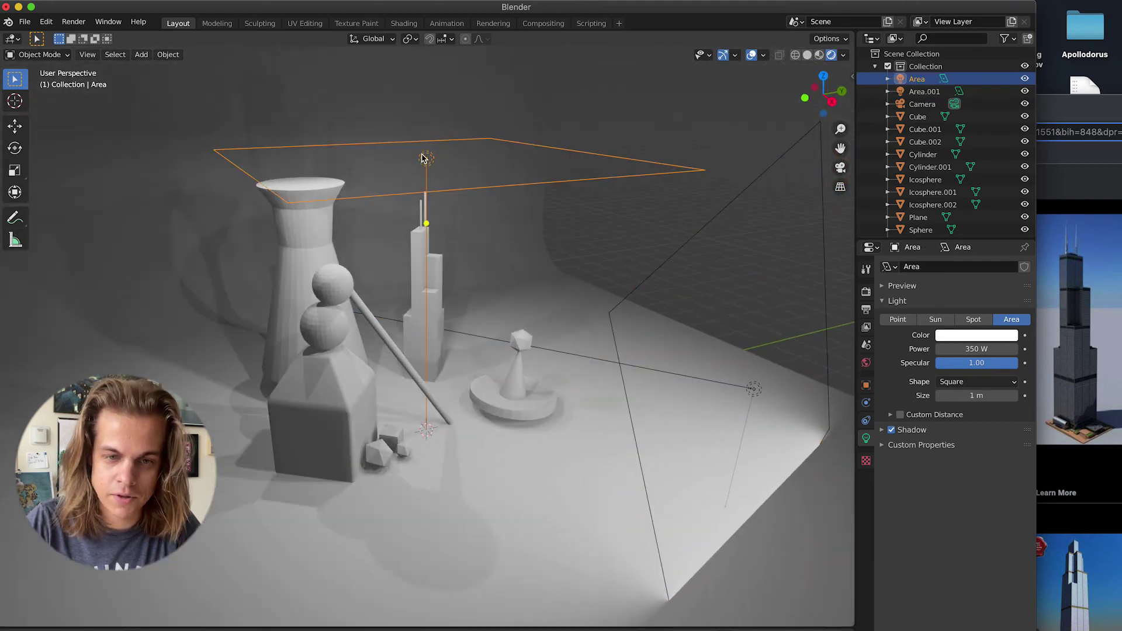
left_click(758, 396)
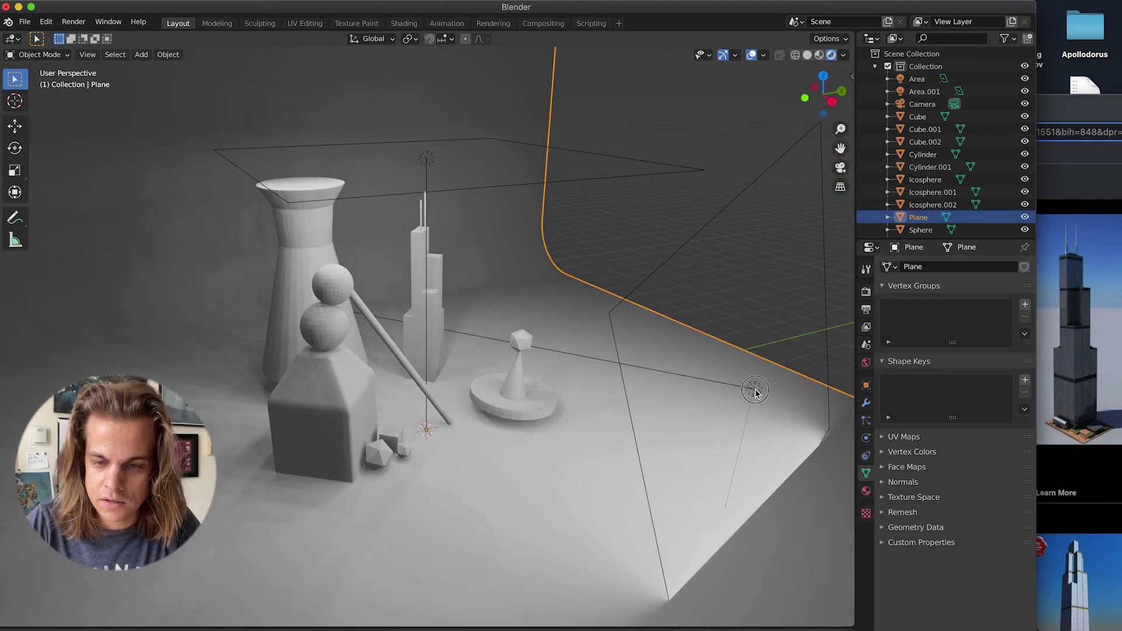
left_click(757, 393)
left_click(425, 162)
middle_click_drag(426, 163, 437, 163)
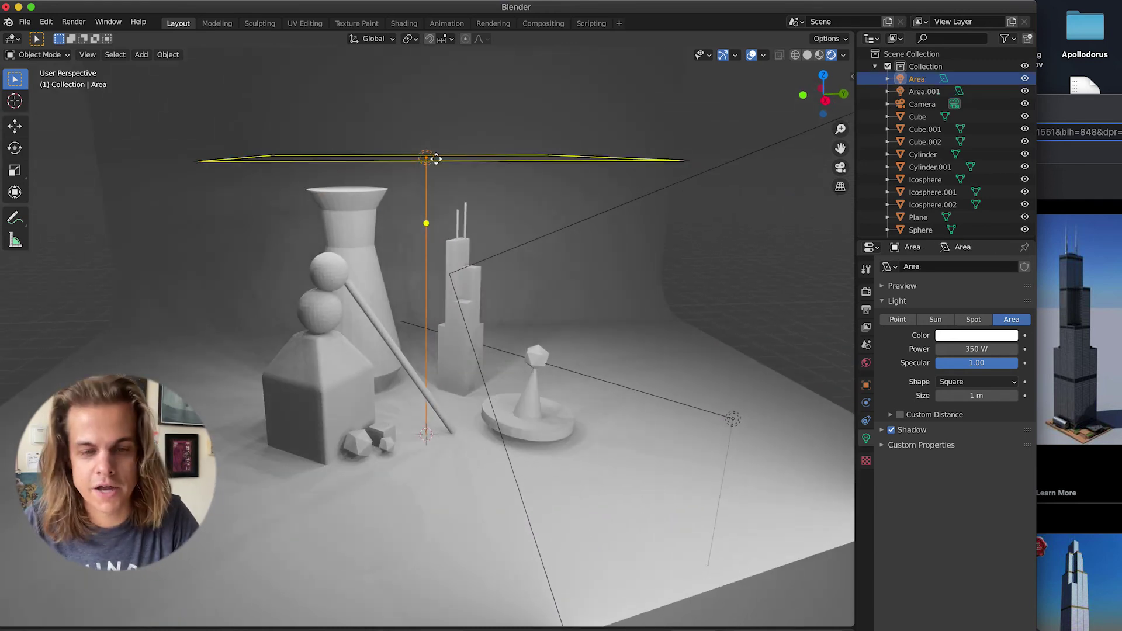
key("shift+d")
left_click(168, 178)
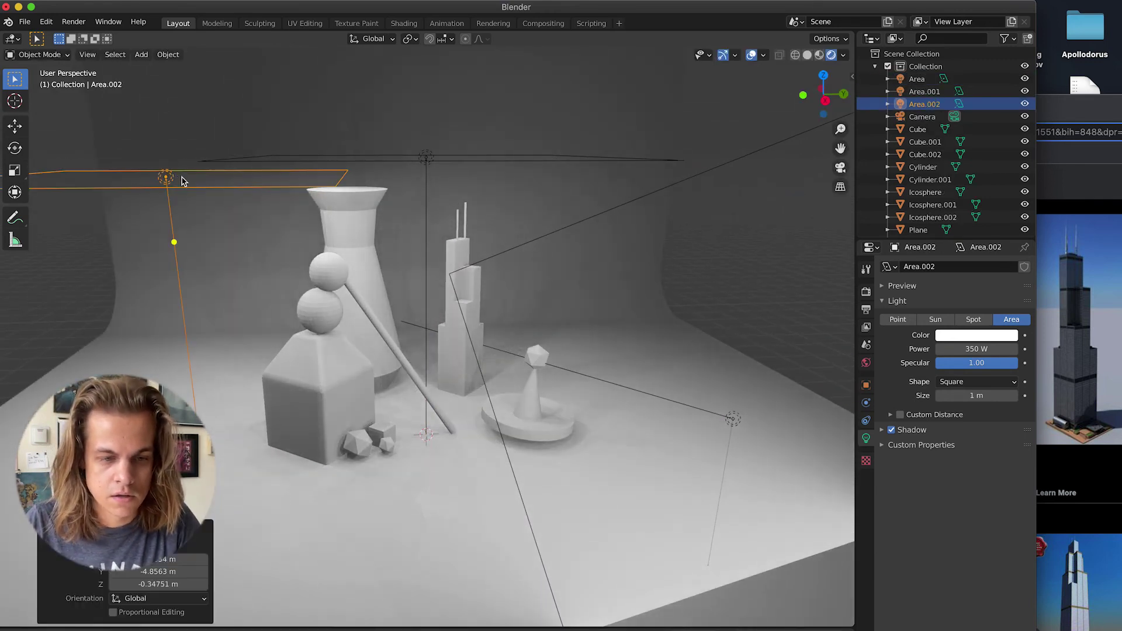
- Rotate the new light around global X to face the objects and lower it about 2.32 m along Z
middle_click_drag(176, 175, 176, 168)
key("r")
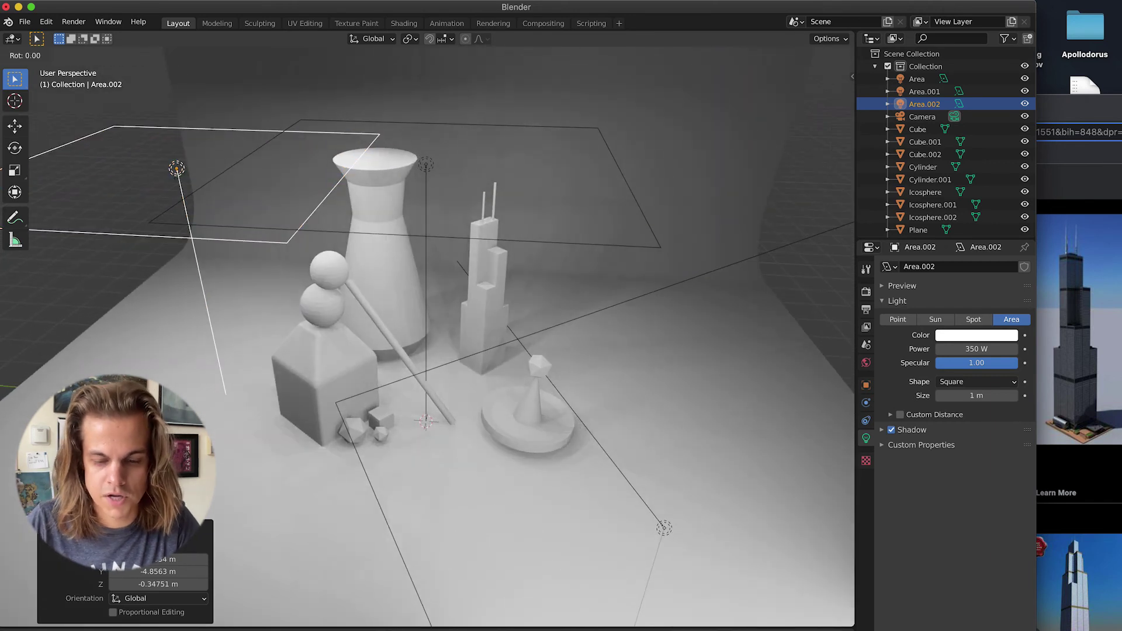
key("x")
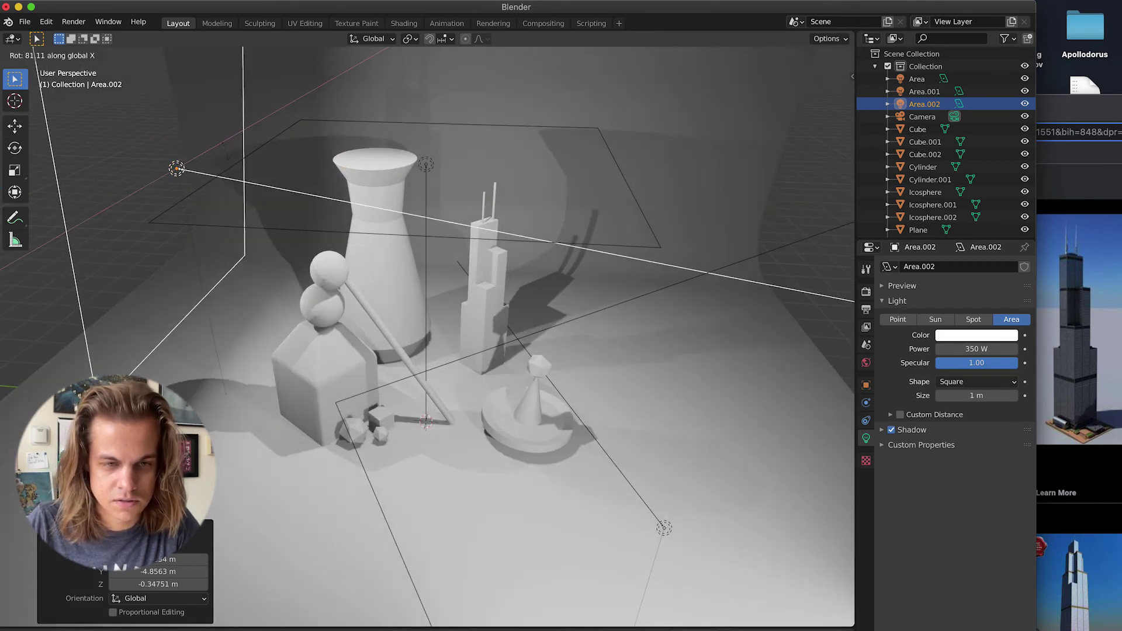
left_click(219, 270)
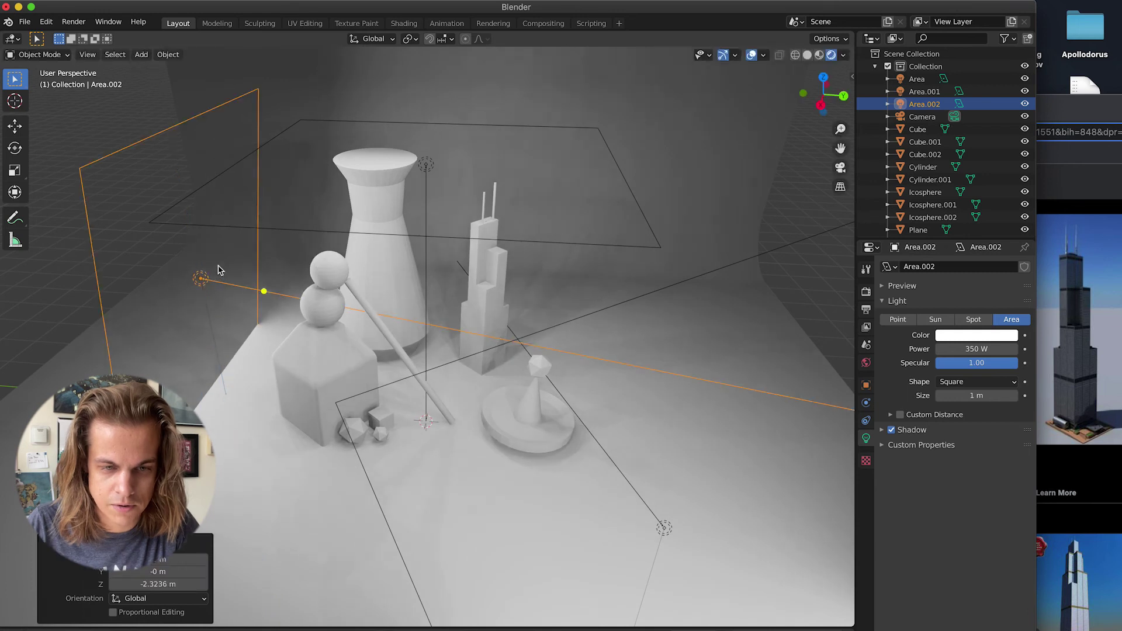
- Move the new area light about -0.80 m along Y, away from the objects, and return to the camera view
key("g")
key("y")
left_click(175, 271)
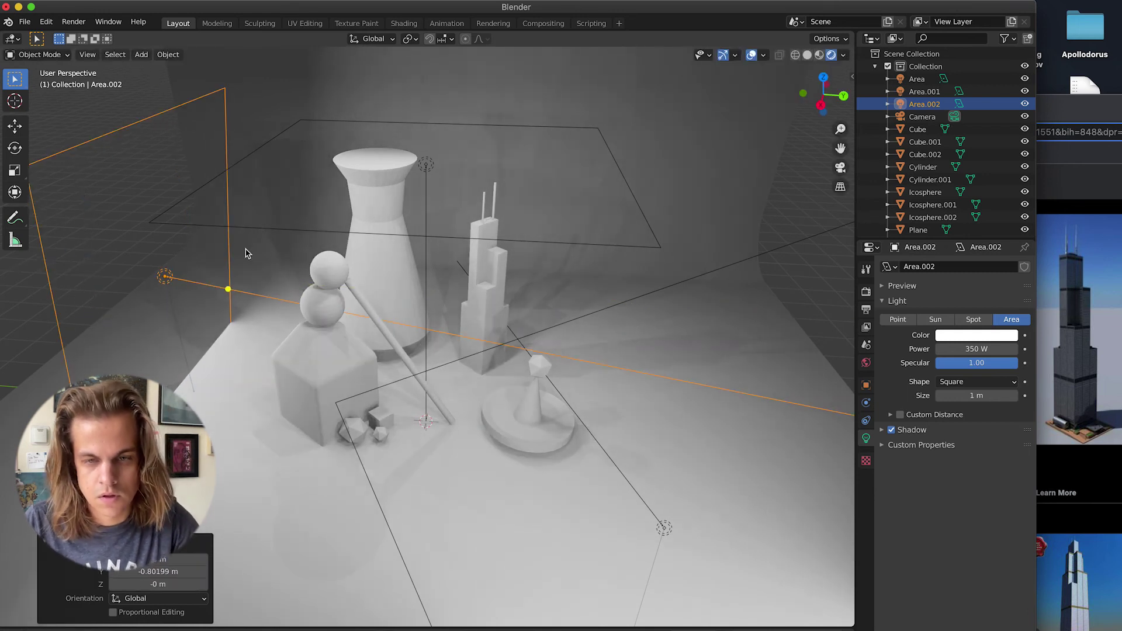
left_click(840, 168)
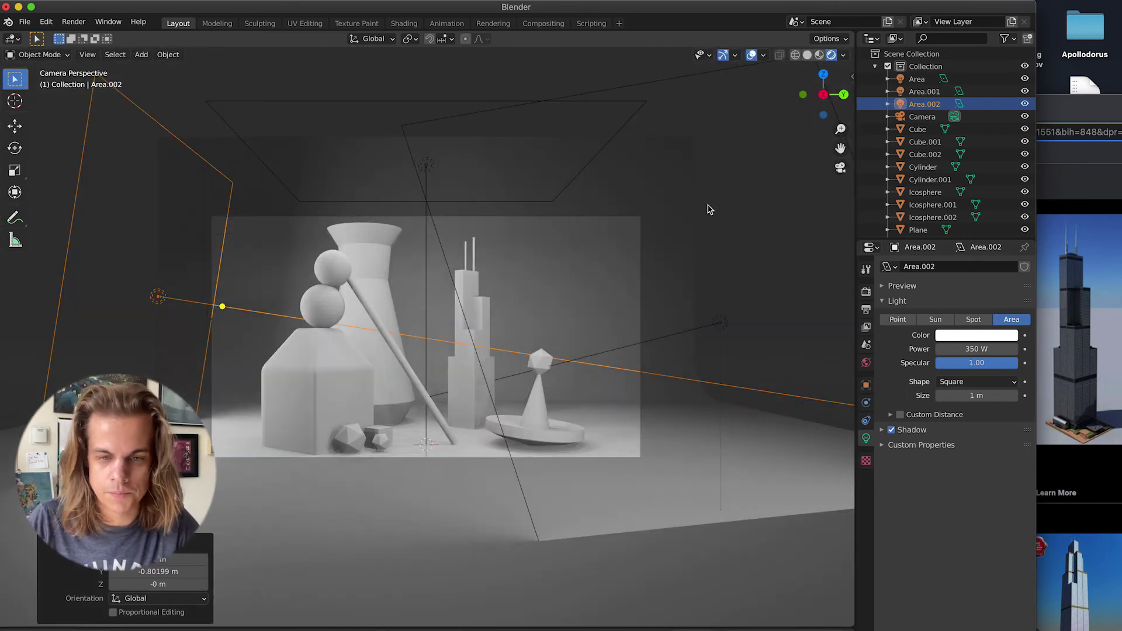
scroll(735, 237, "up", 3)
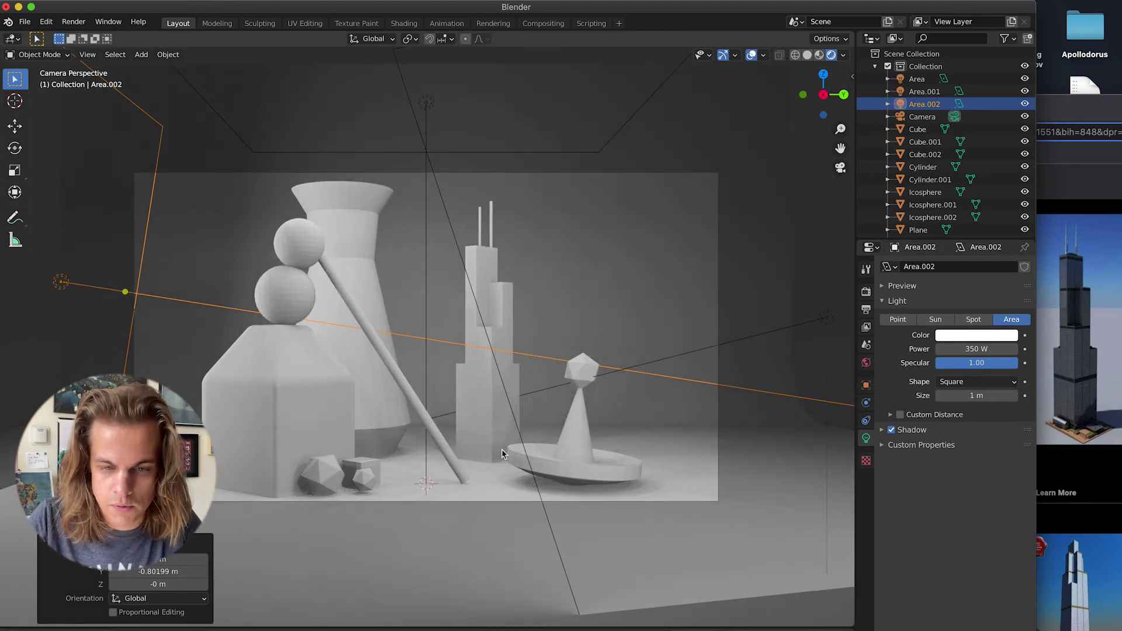
- Add a new material to the Sears Tower-style block and set its base color to a medium blue
left_click(505, 332)
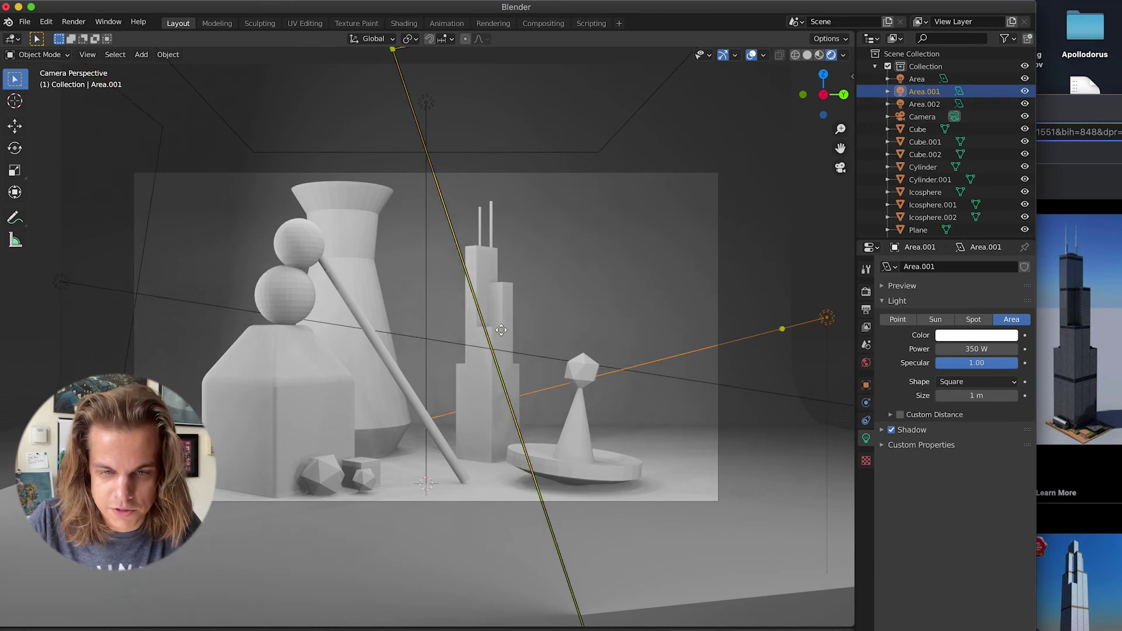
left_click(505, 326)
left_click(866, 491)
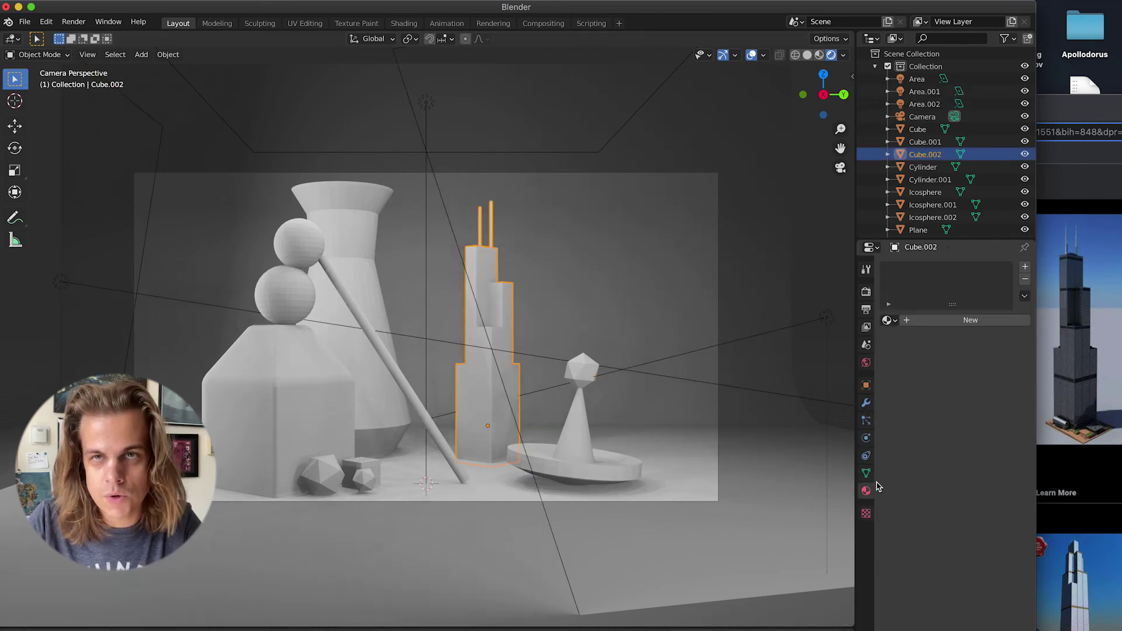
left_click(958, 325)
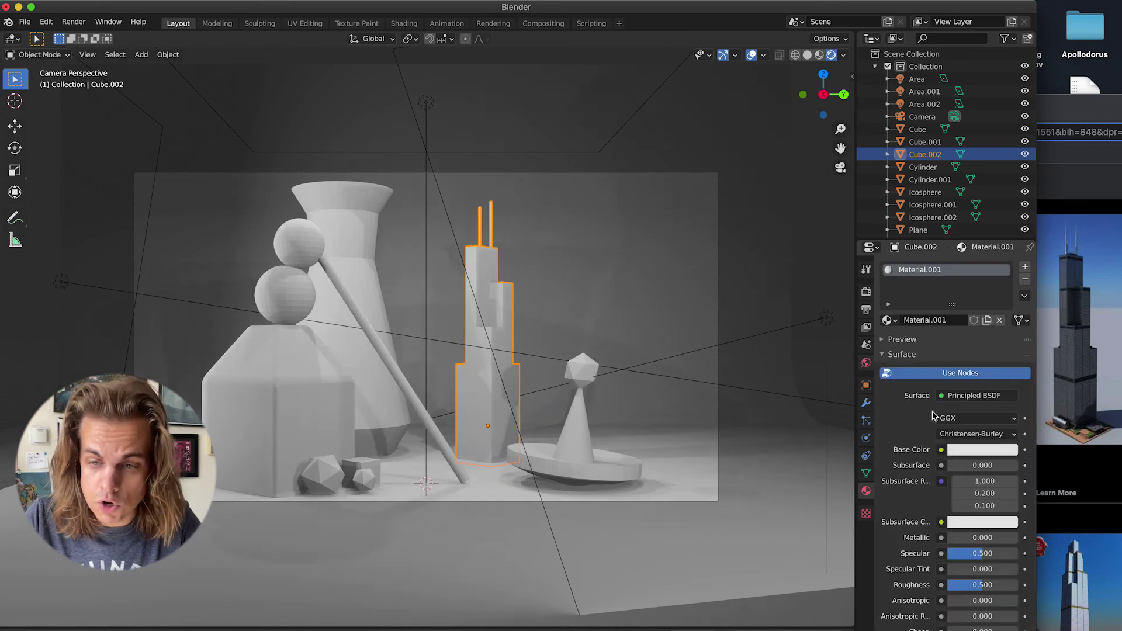
left_click(975, 452)
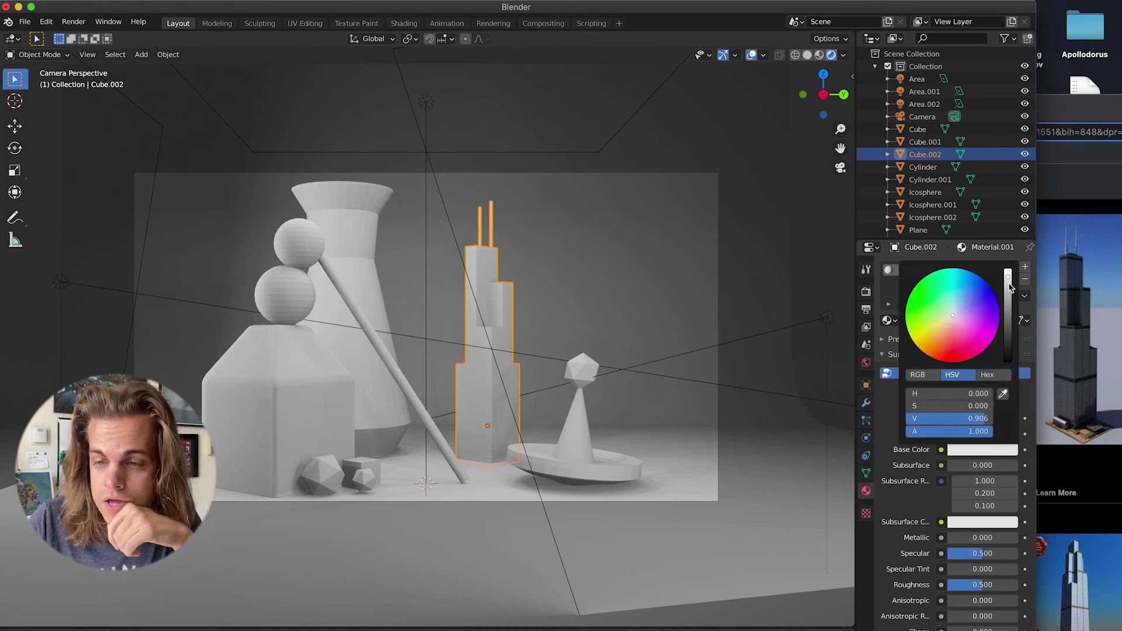
left_click_drag(1010, 283, 1007, 340)
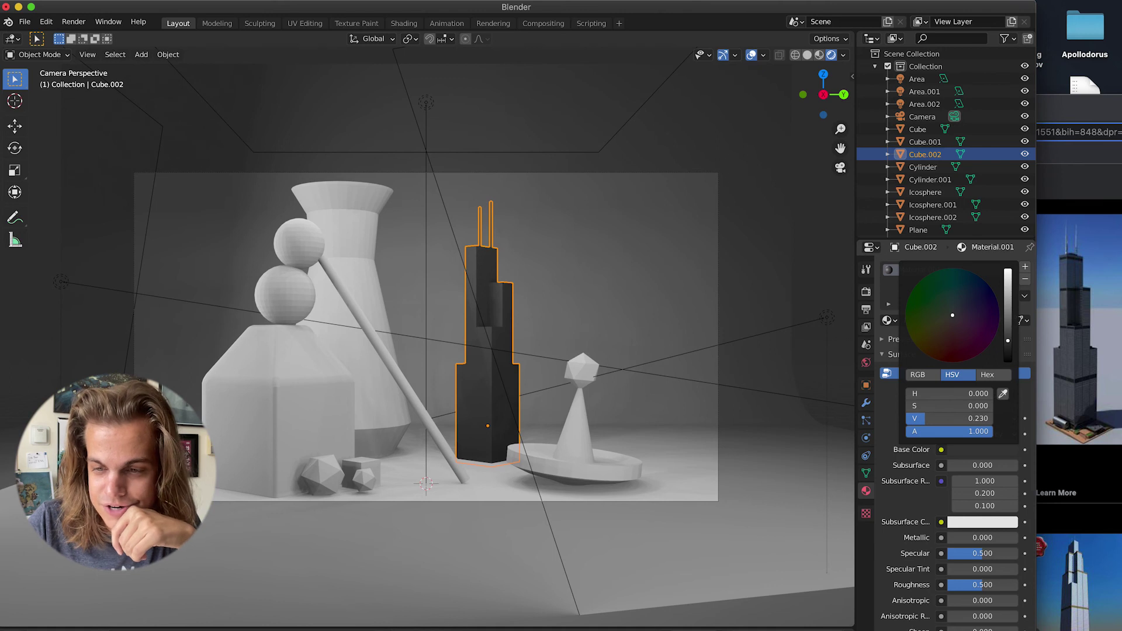
left_click_drag(1008, 340, 961, 290)
left_click(974, 298)
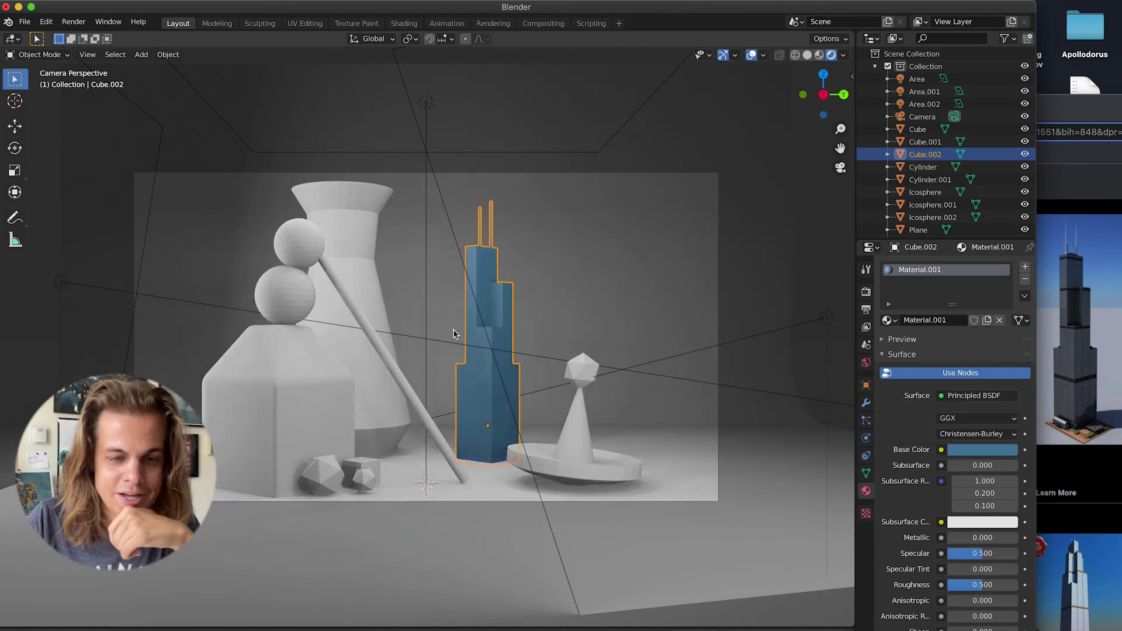
- Add a new material to the vase with a turquoise base color of about H 0.531, S 0.550, V 0.850
left_click(365, 260)
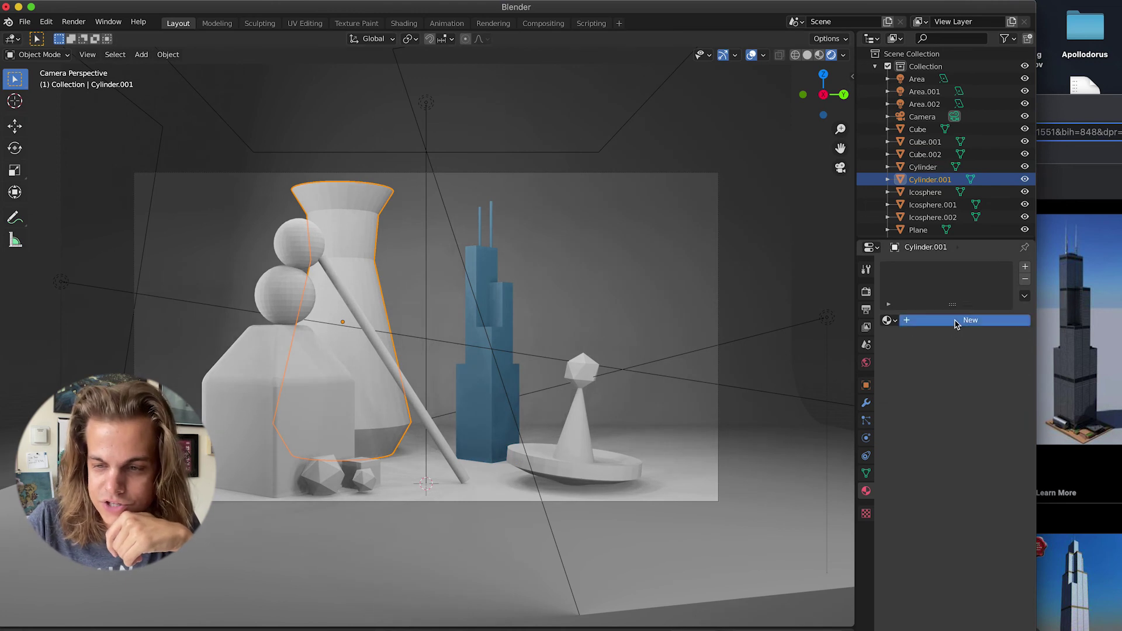
left_click(982, 449)
left_click(958, 293)
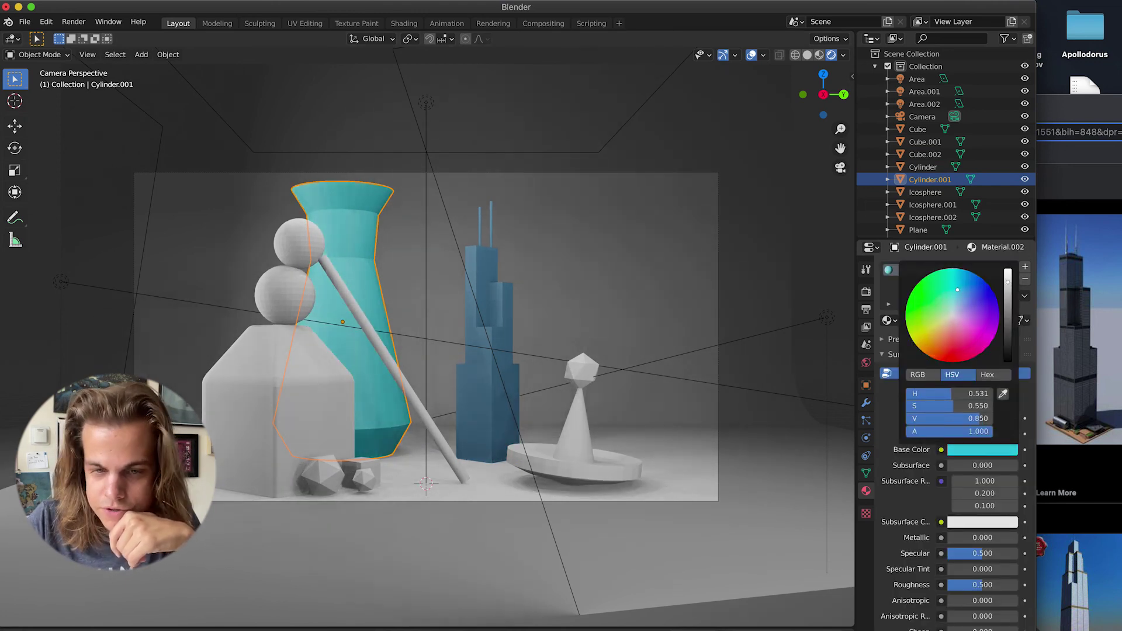
- Add a new material to the curved backdrop plane and give it a dark slate-blue base color
left_click(780, 286)
left_click(962, 320)
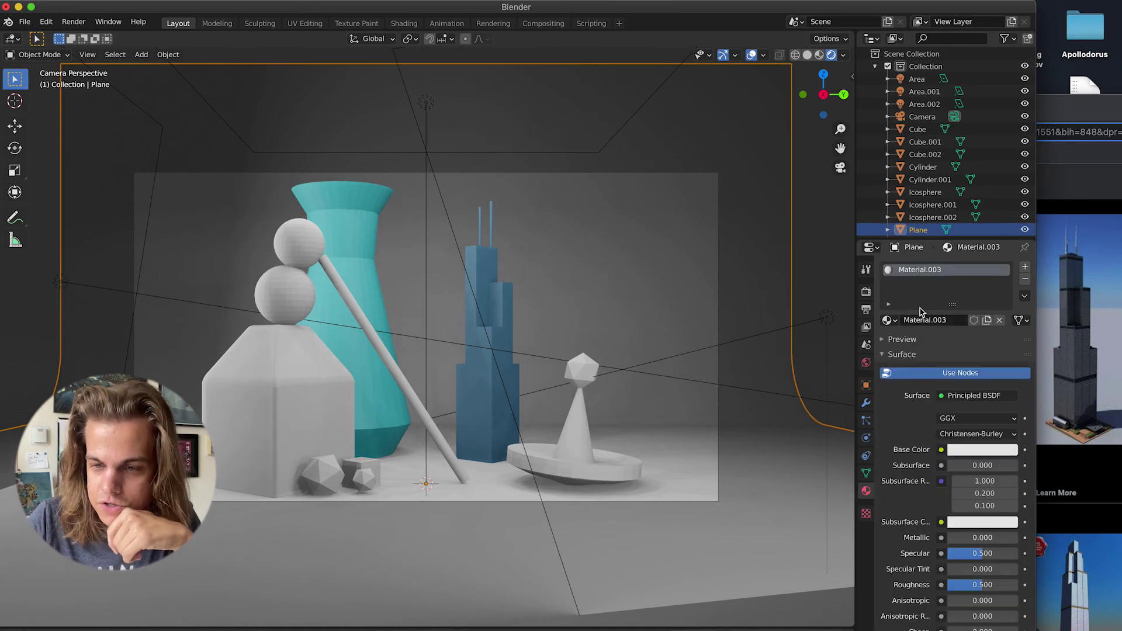
left_click(982, 449)
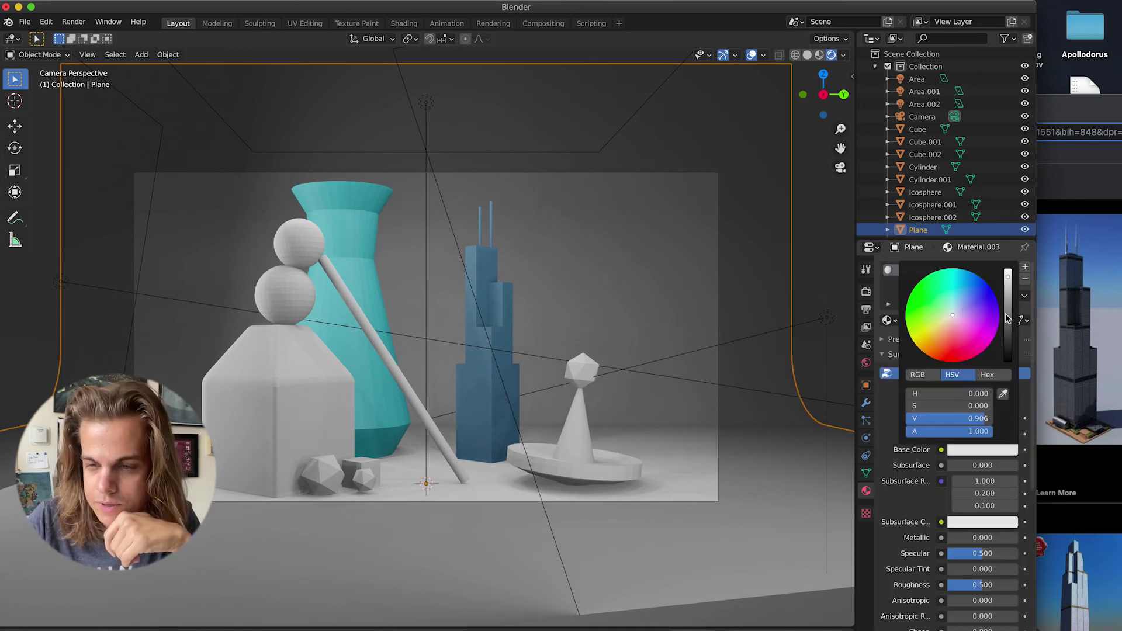
left_click_drag(1009, 282, 1008, 342)
- Select the dish with the cone and switch the scene's render engine to Cycles
left_click(573, 455)
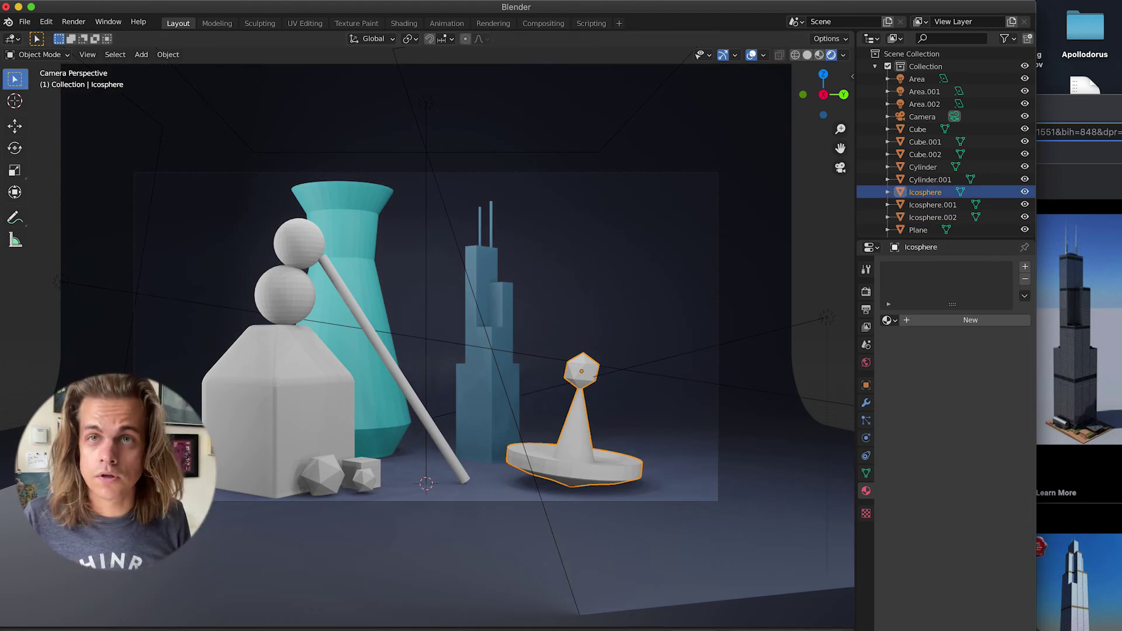
left_click(866, 293)
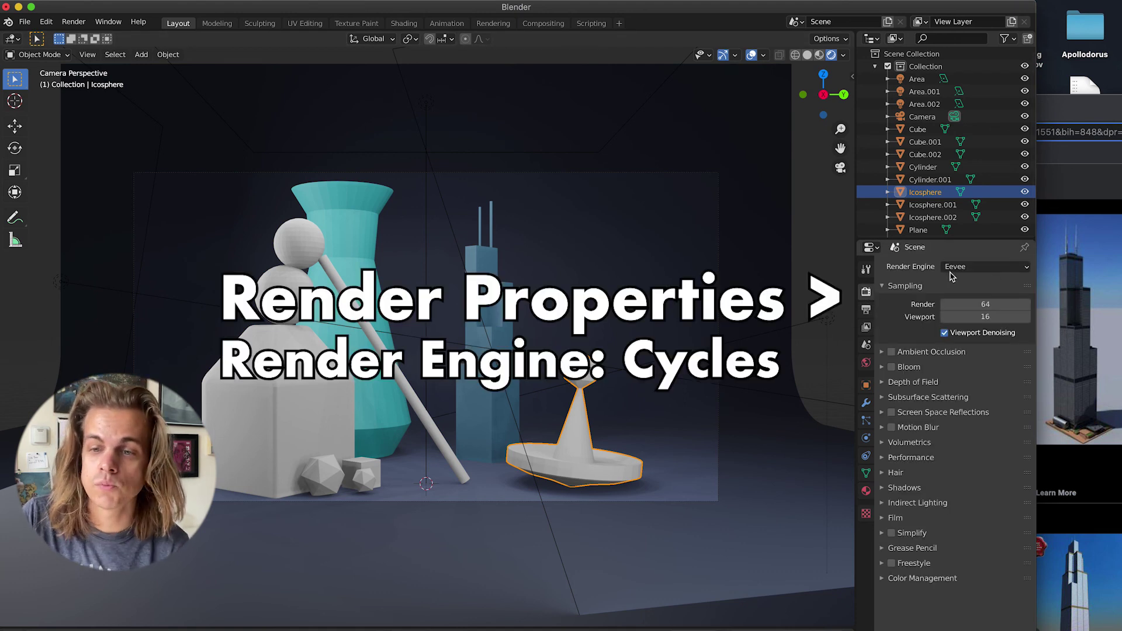
left_click(973, 275)
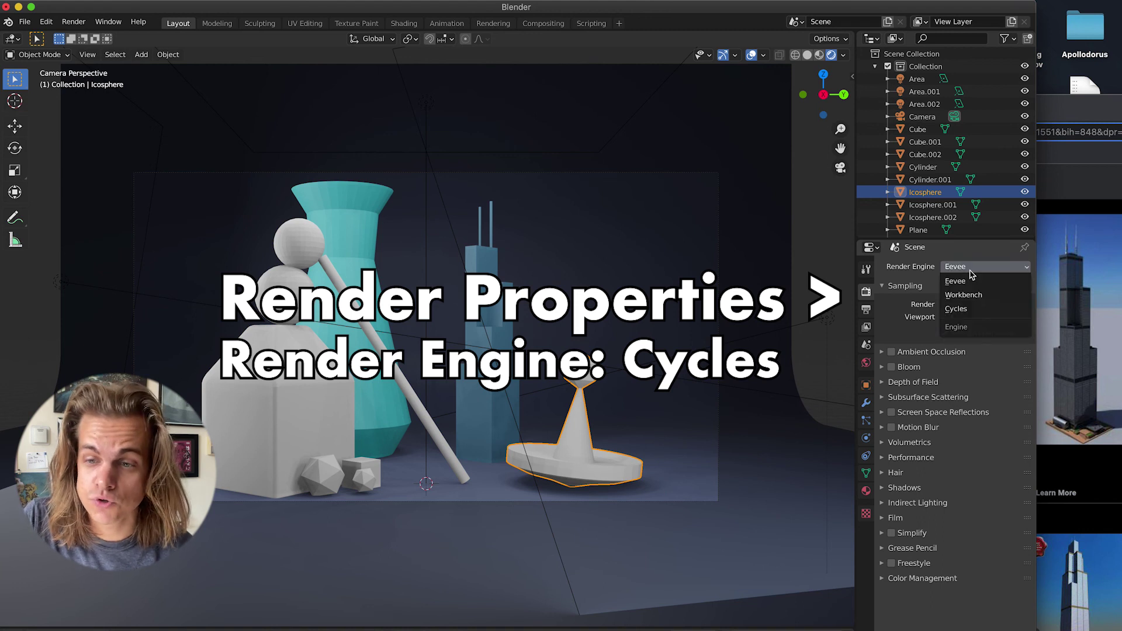
left_click(973, 316)
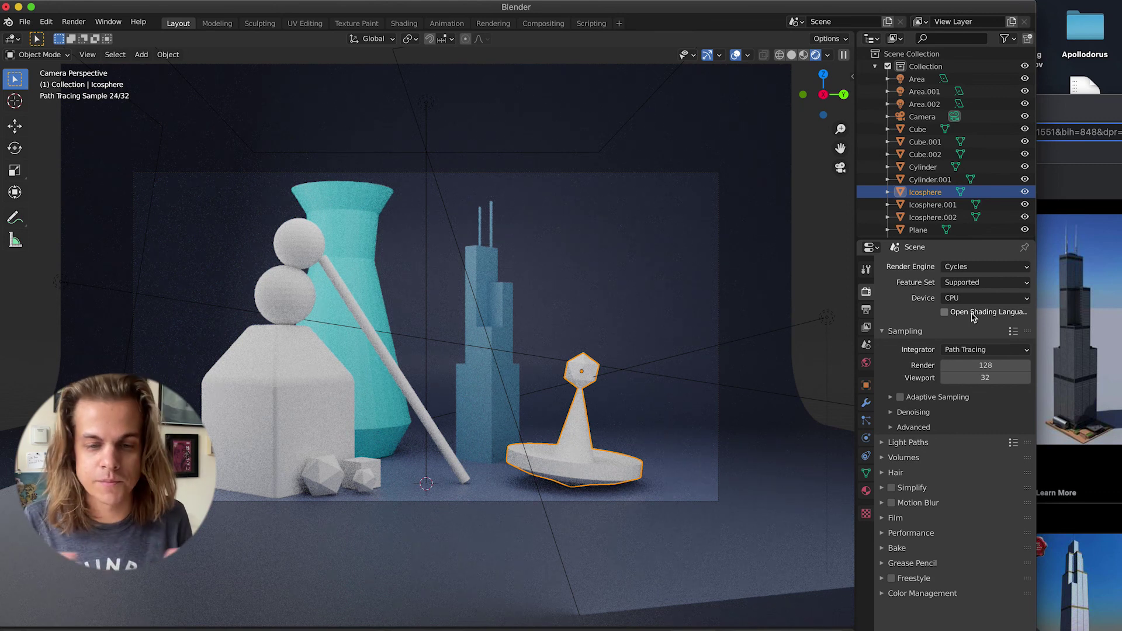
- Assign the tower's existing blue material, Material.001, to the dish with the cone
left_click(866, 491)
left_click(943, 309)
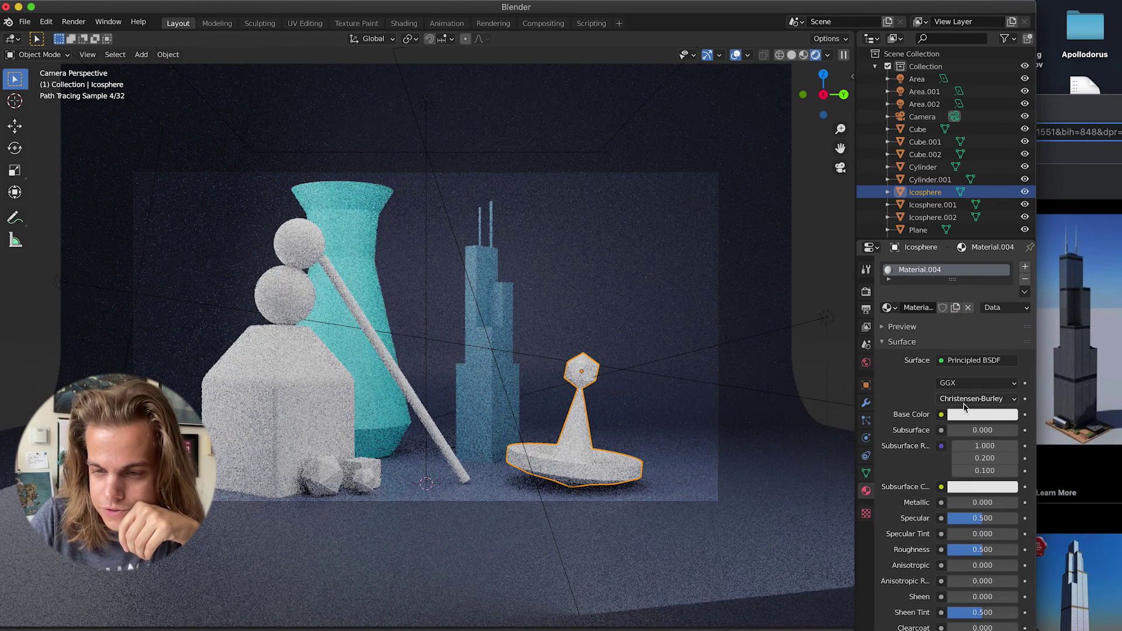
key("super+z")
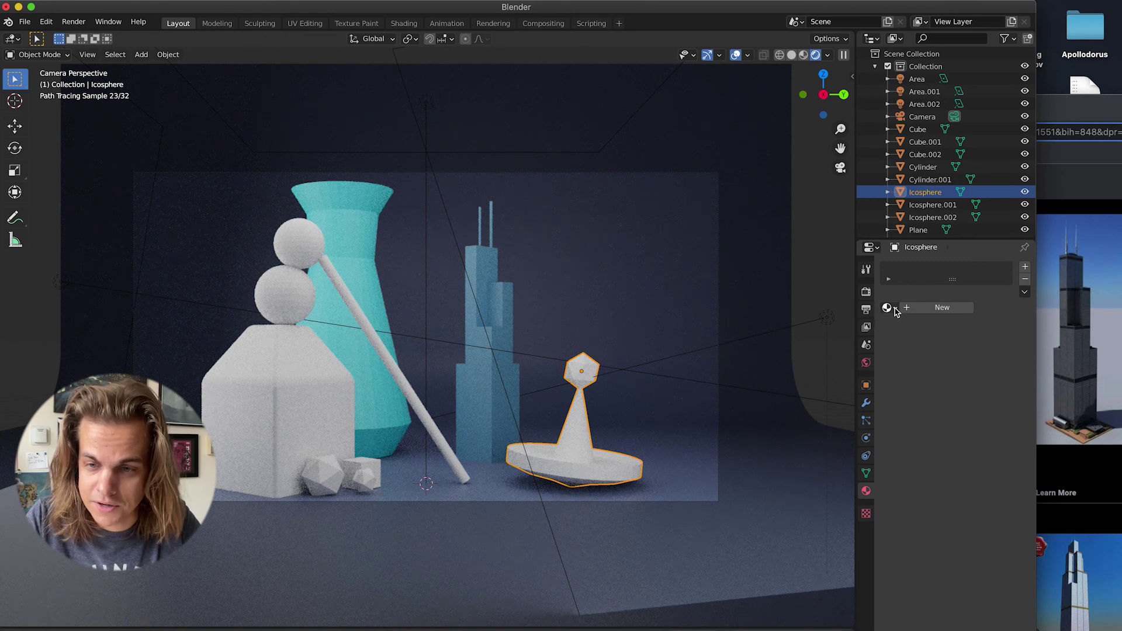
left_click(895, 310)
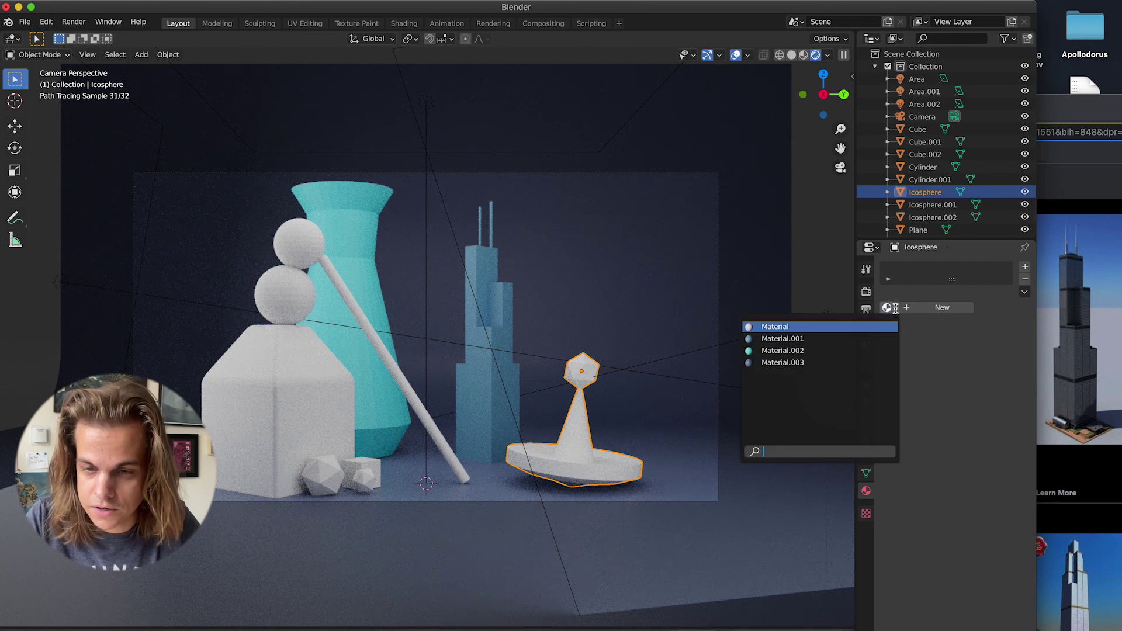
left_click(800, 342)
- Change the base color of the large beveled block's material to a bright yellow-green
left_click(273, 401)
left_click_drag(952, 280, 934, 286)
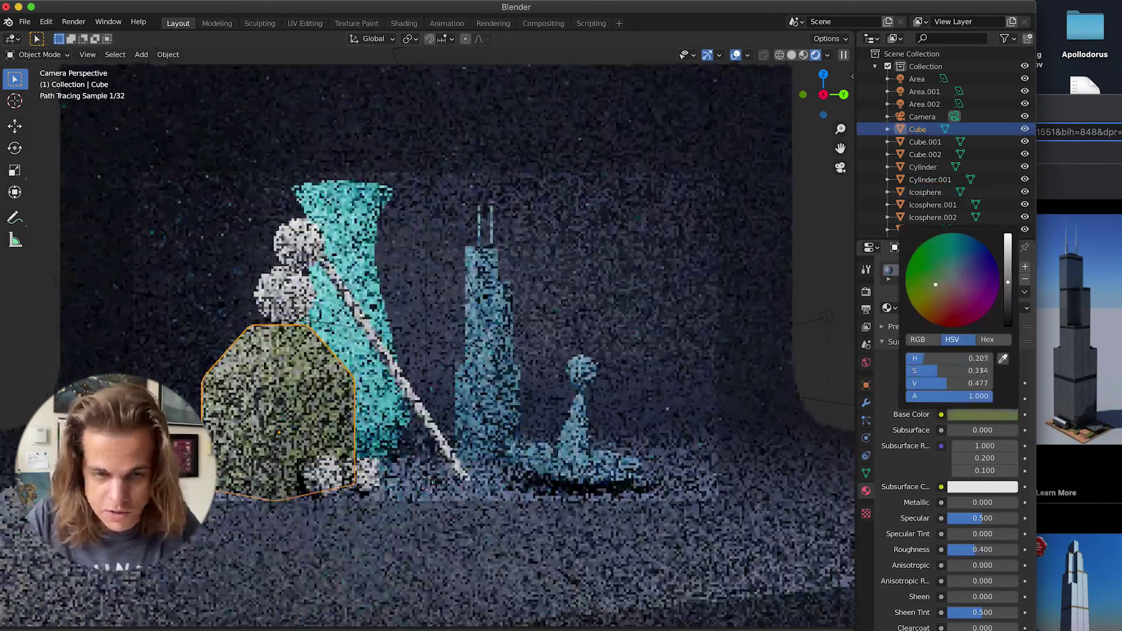
left_click_drag(1007, 283, 1008, 241)
left_click_drag(943, 293, 936, 288)
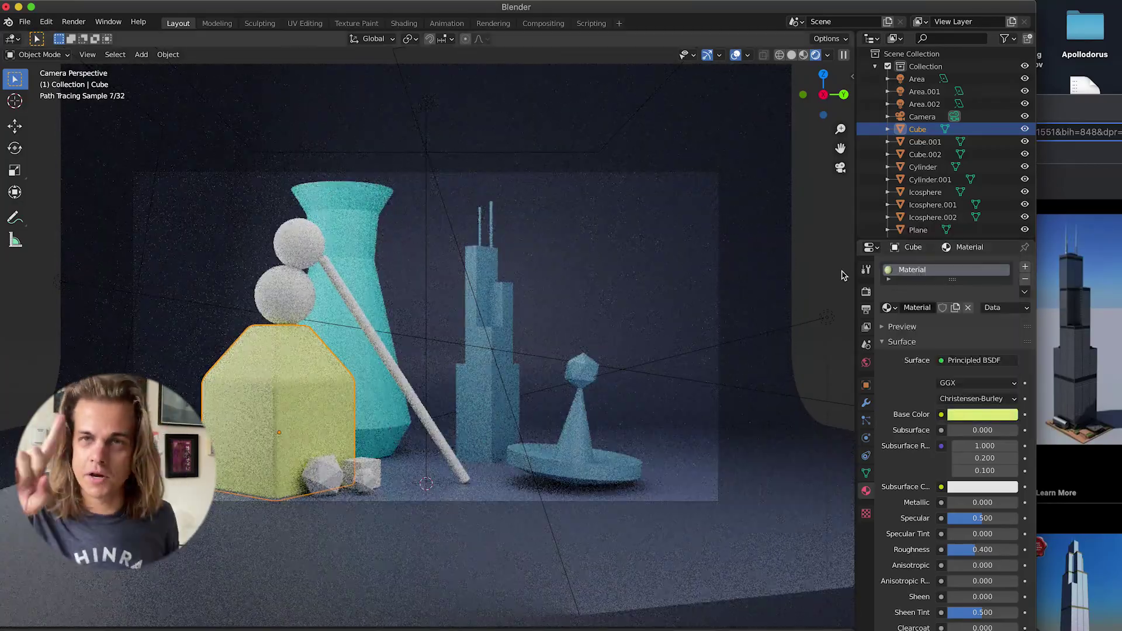